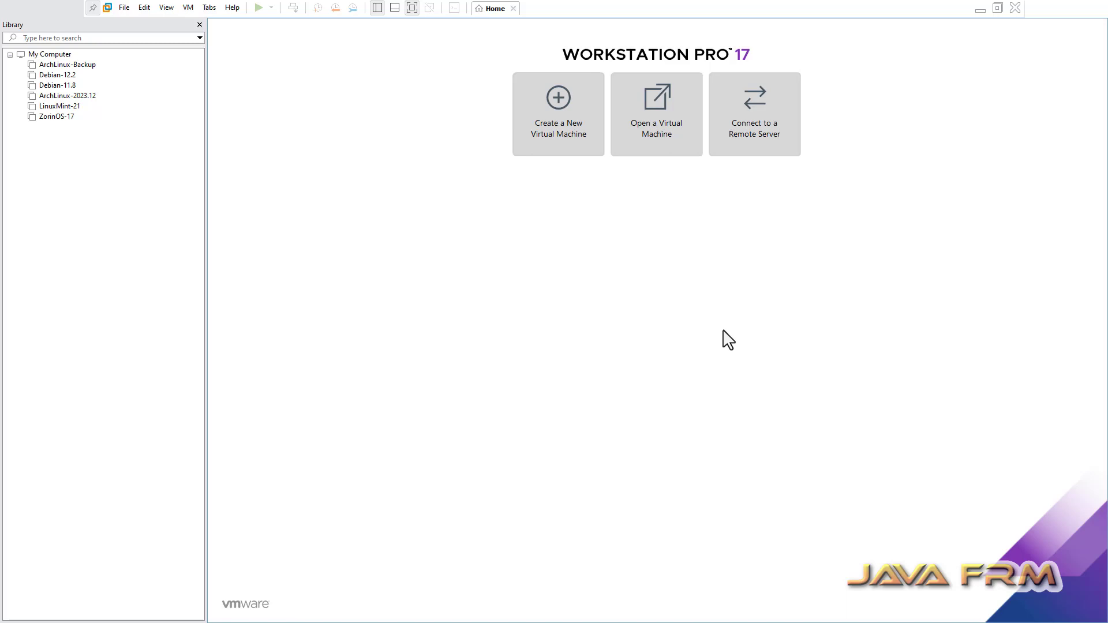
- Check the Workstation product version (17.5.0) in the Help menu's About window
click(232, 7)
click(285, 130)
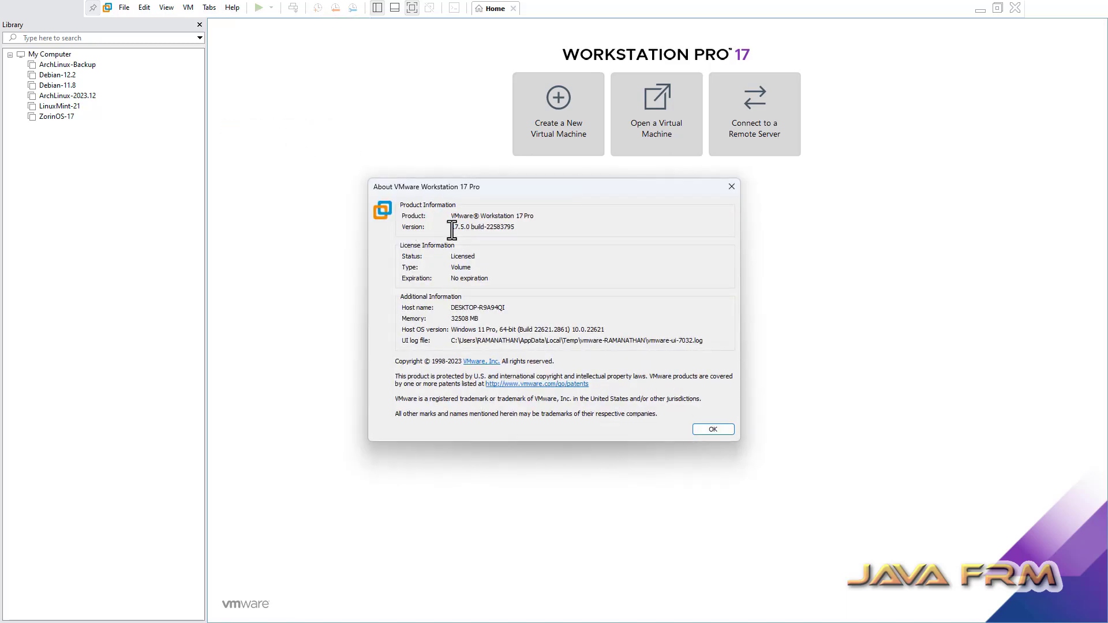
drag(451, 226, 470, 227)
click(731, 186)
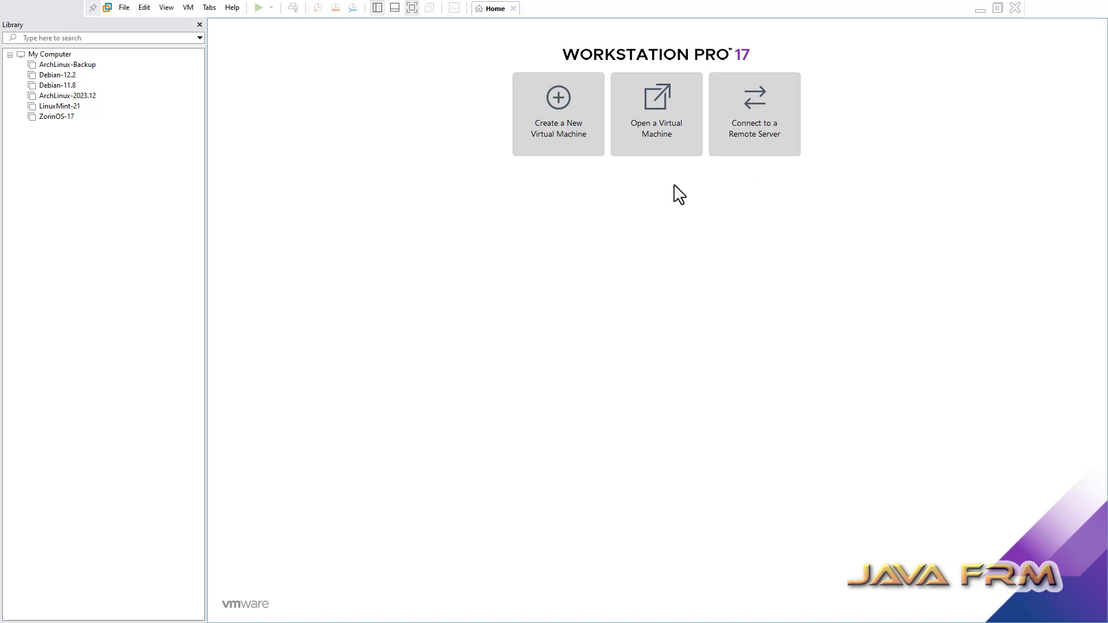
- Start a Typical new virtual machine from the elementaryos-7.1-stable ISO image
click(121, 10)
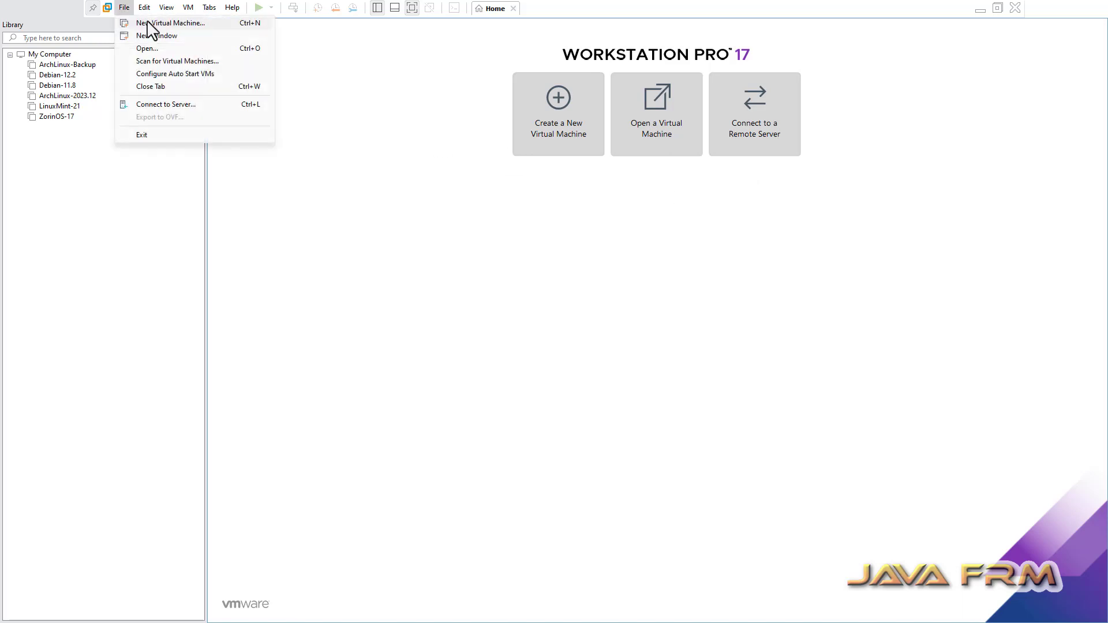
click(147, 23)
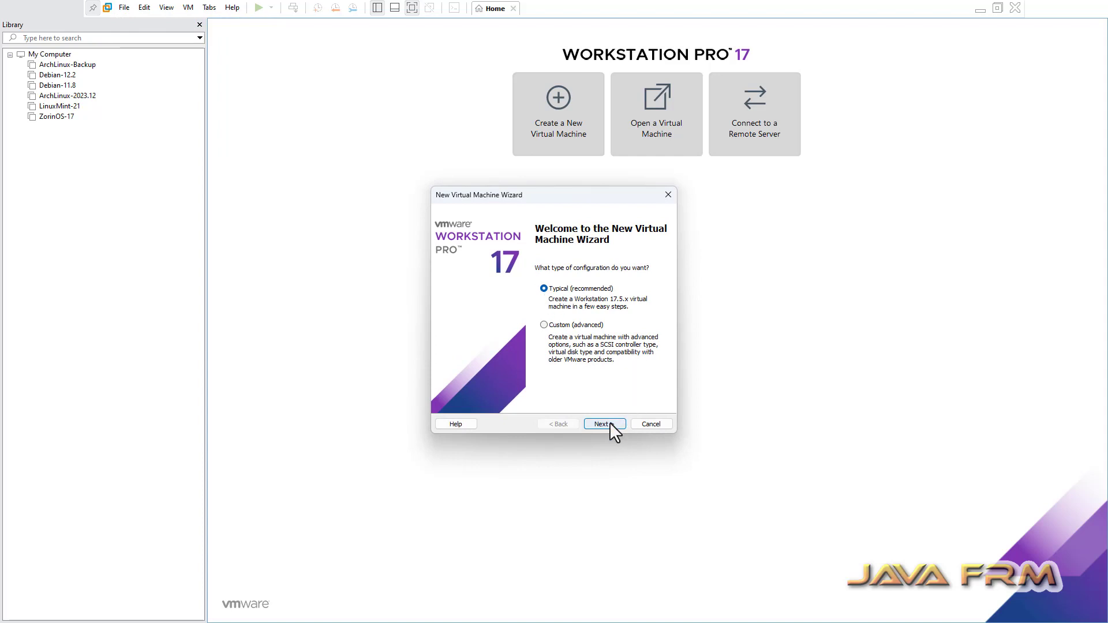
click(601, 424)
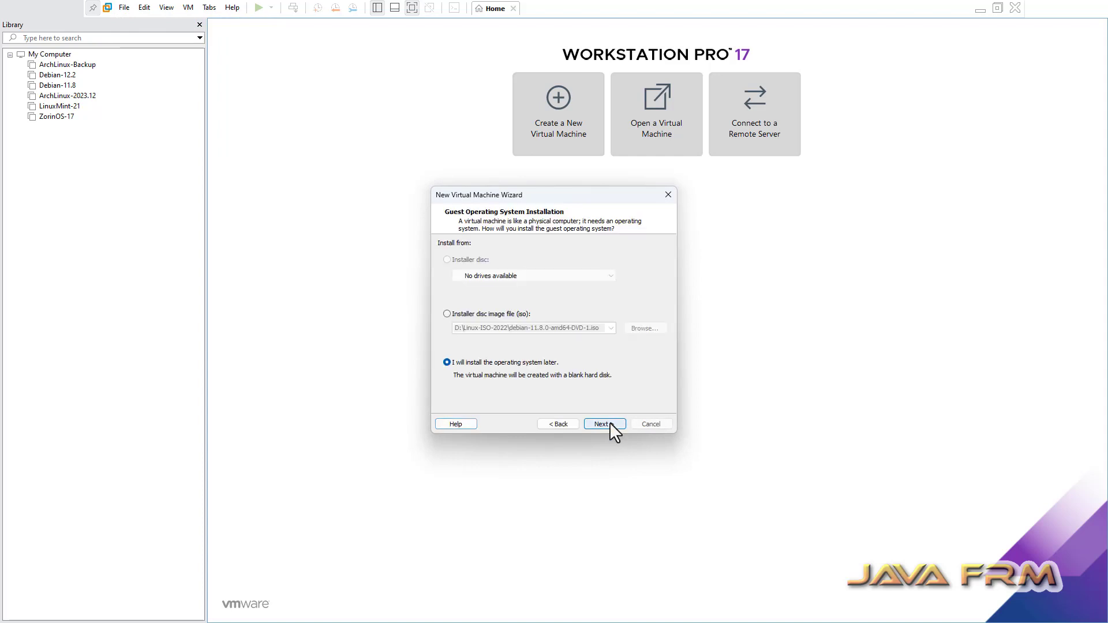
click(446, 314)
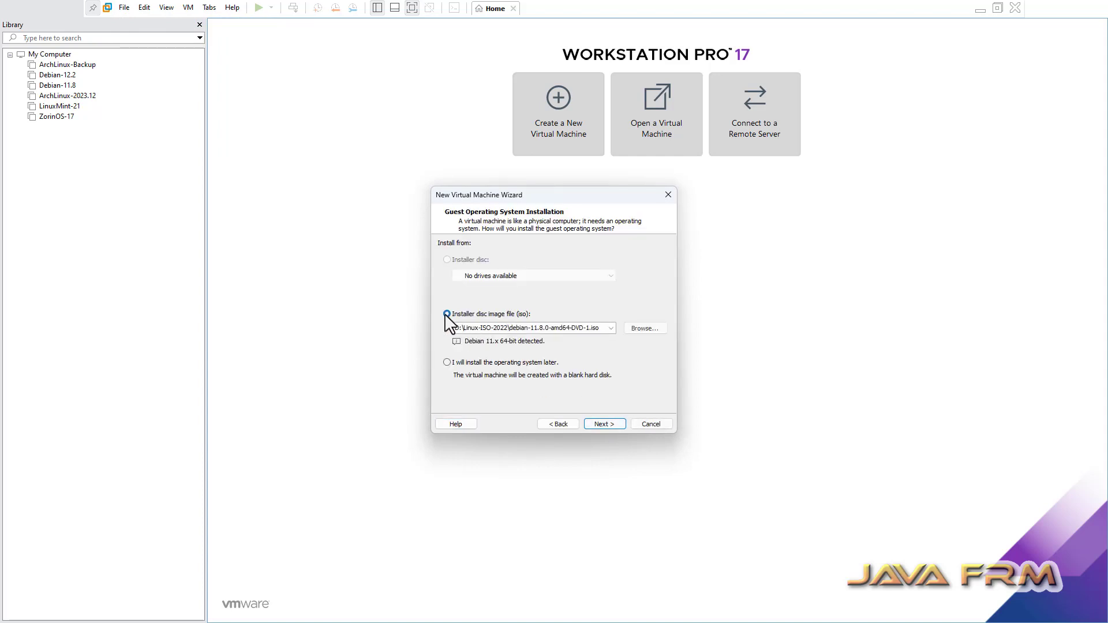
click(652, 329)
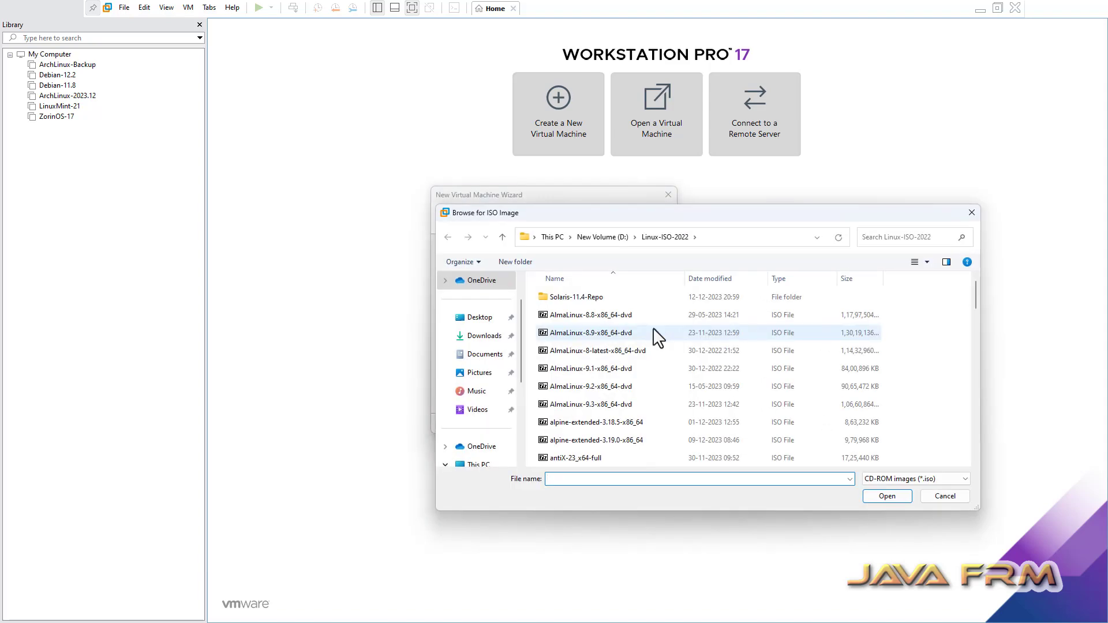
scroll(608, 435, down, 2)
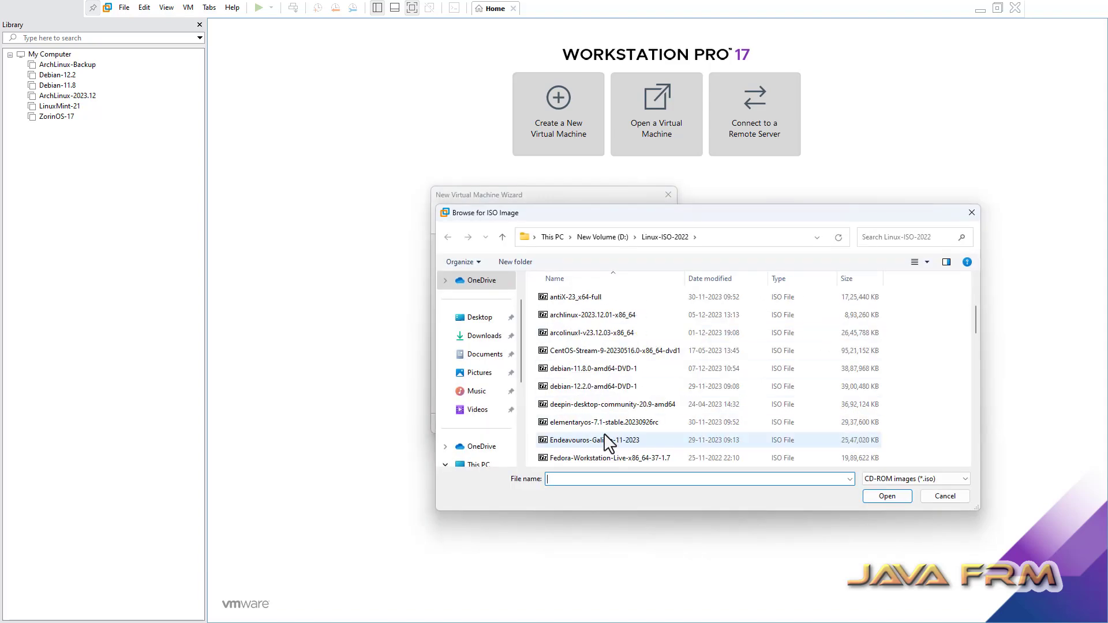
click(612, 430)
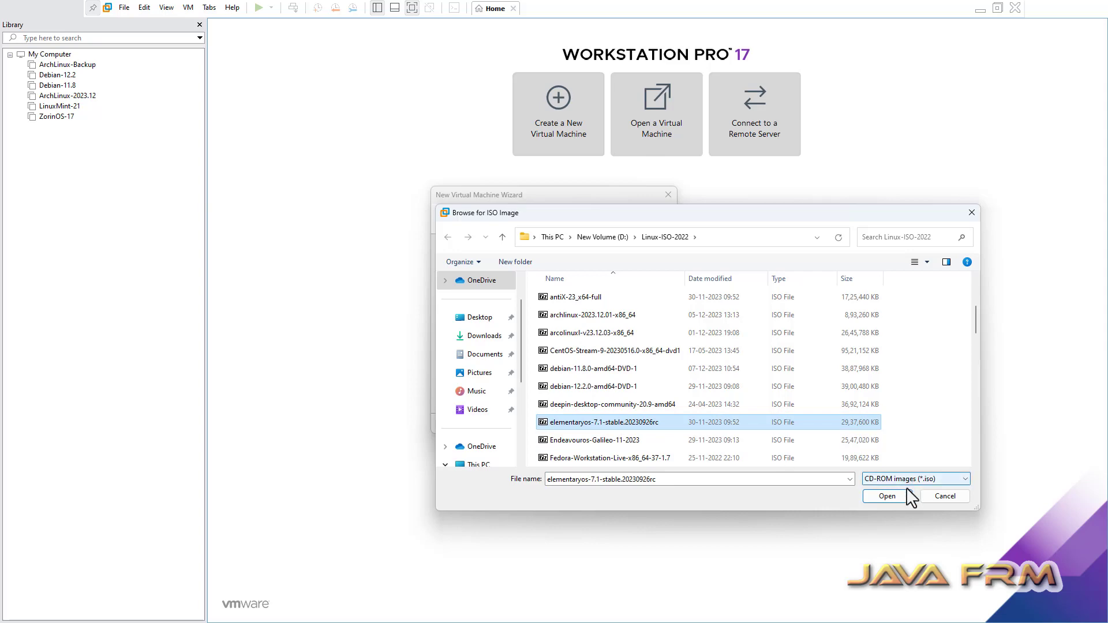
click(885, 495)
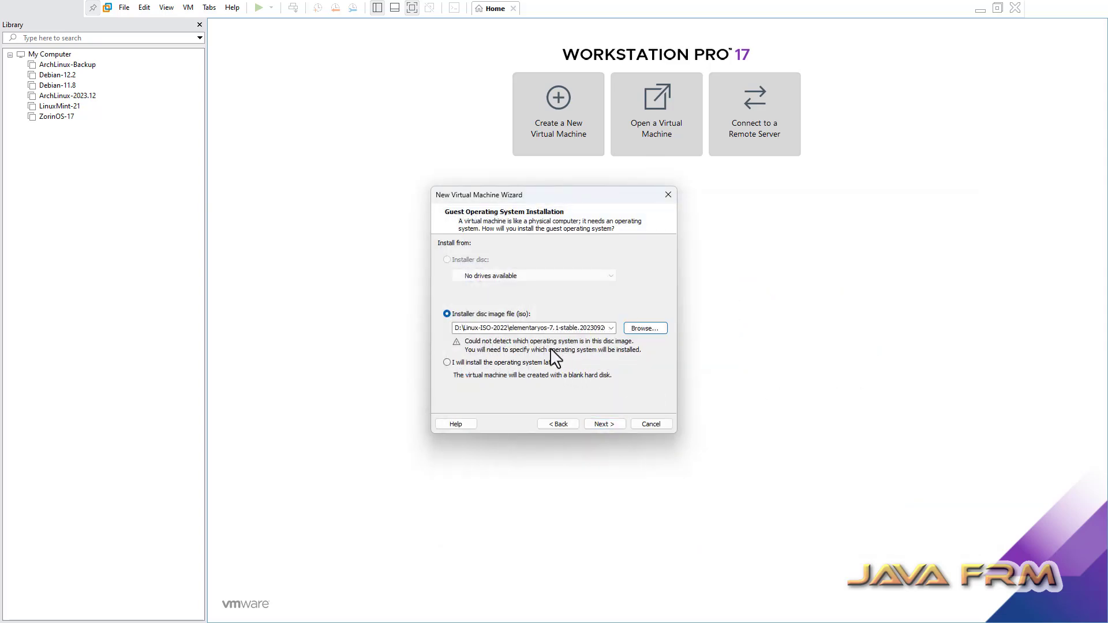
- Set the guest operating system to Linux, Ubuntu 64-bit
click(613, 426)
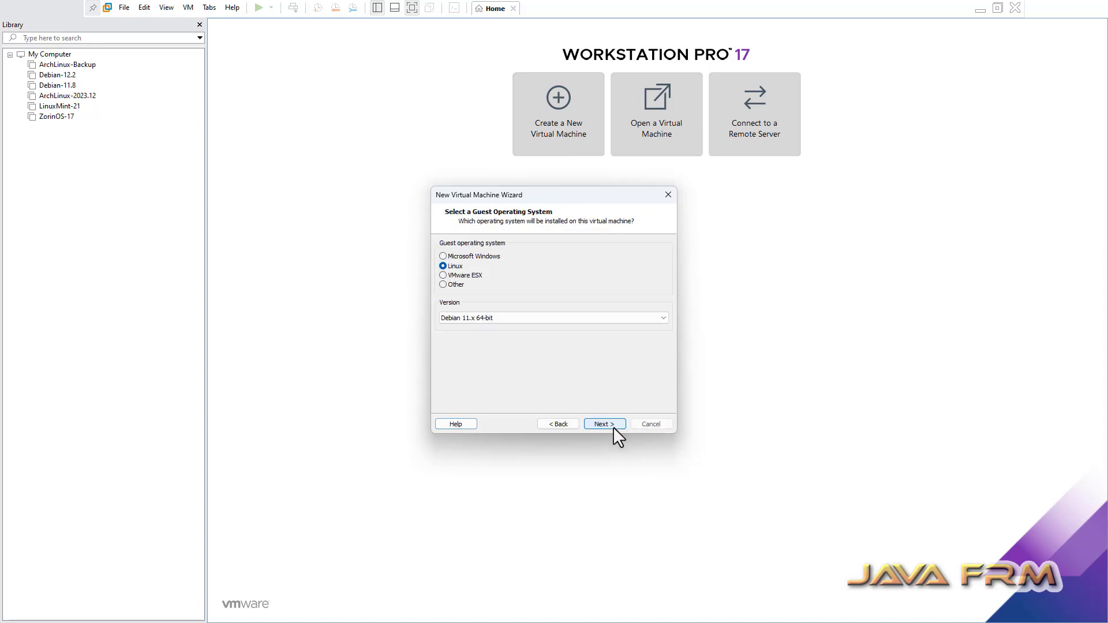
click(487, 318)
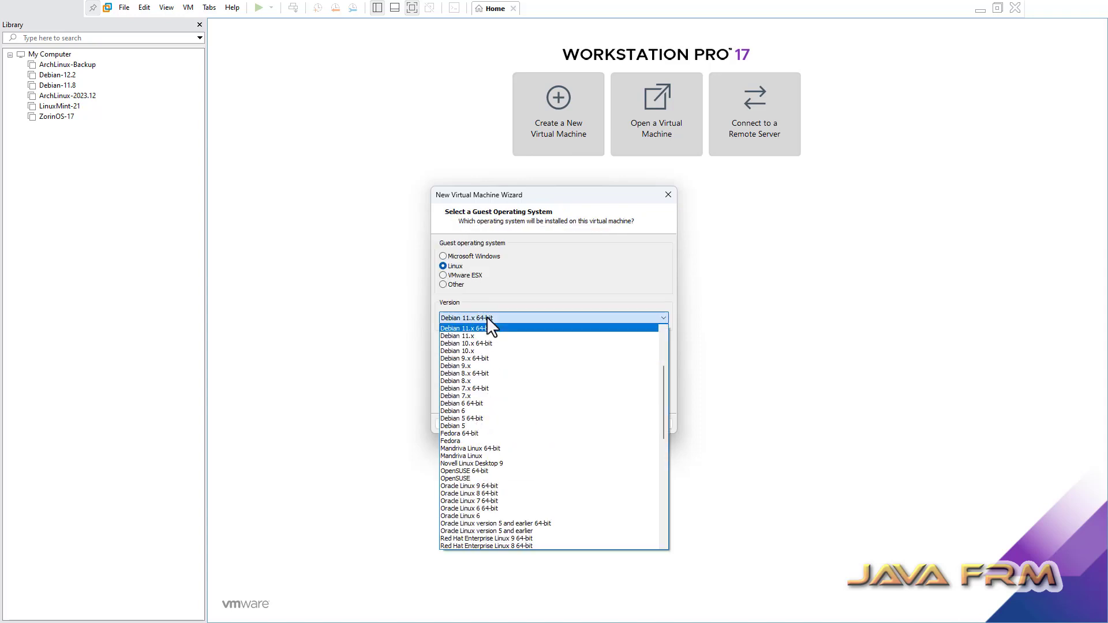
key(u)
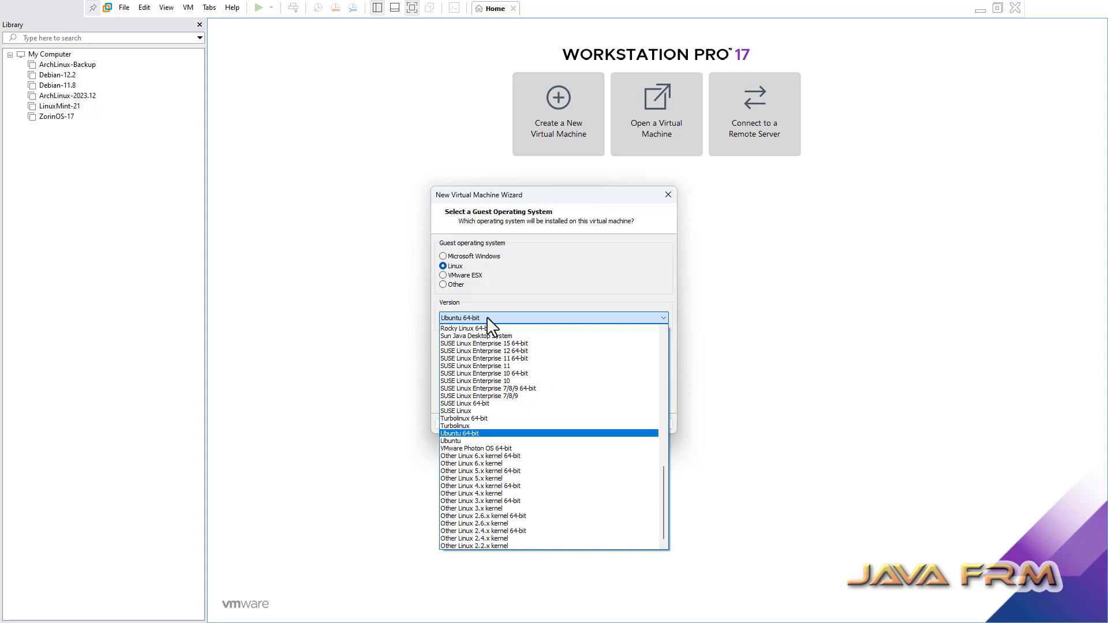
click(466, 432)
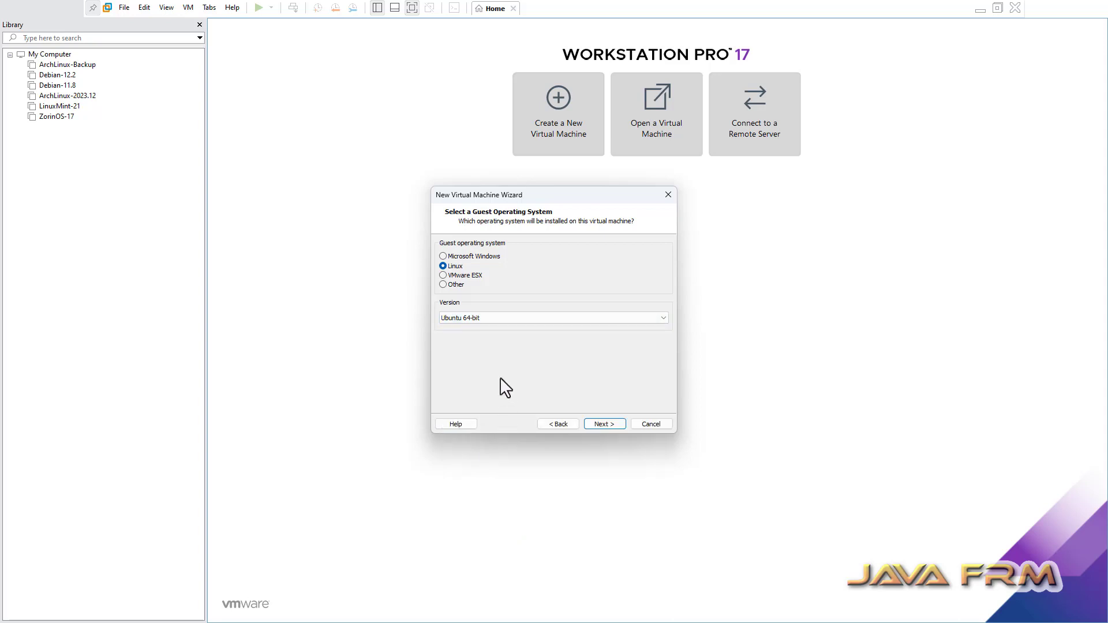
- Name the virtual machine ElementaryOS-7.1
click(613, 427)
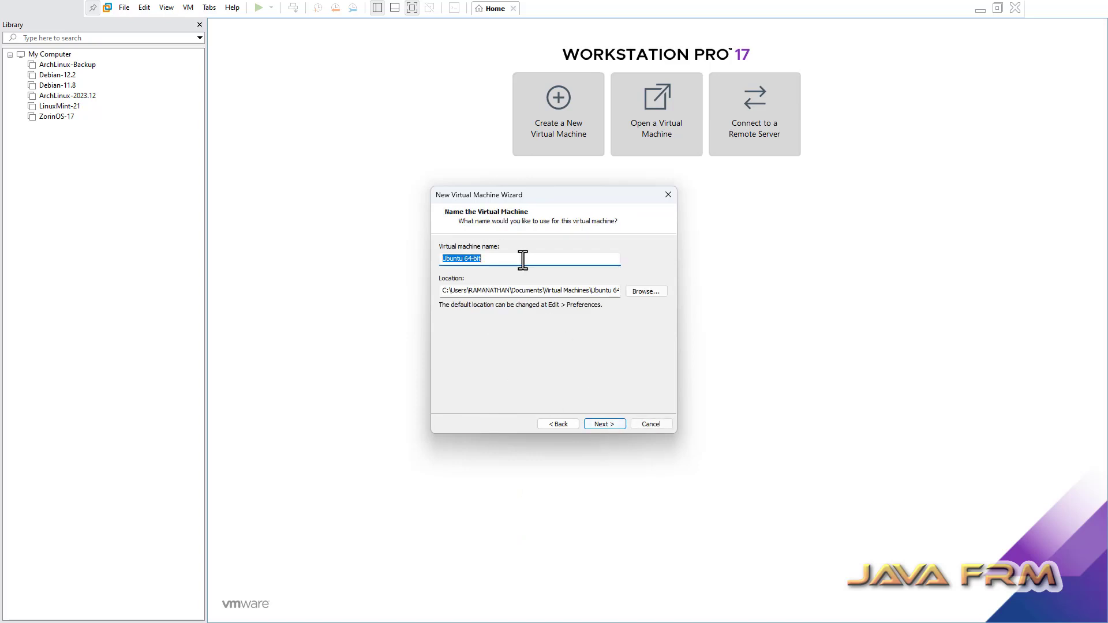
text(ElementaryOS-7.1)
drag(508, 260, 359, 247)
key(ctrl+c)
- Set the VM location to E:\VMWare-Vms\ElementaryOS-7.1
click(641, 292)
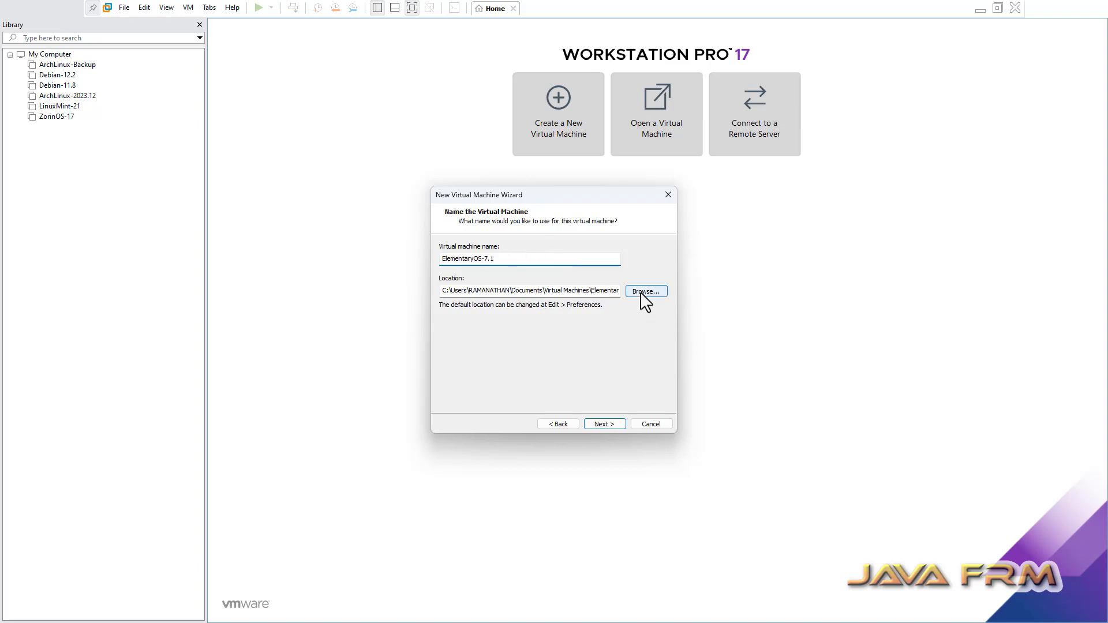
scroll(563, 343, down, 7)
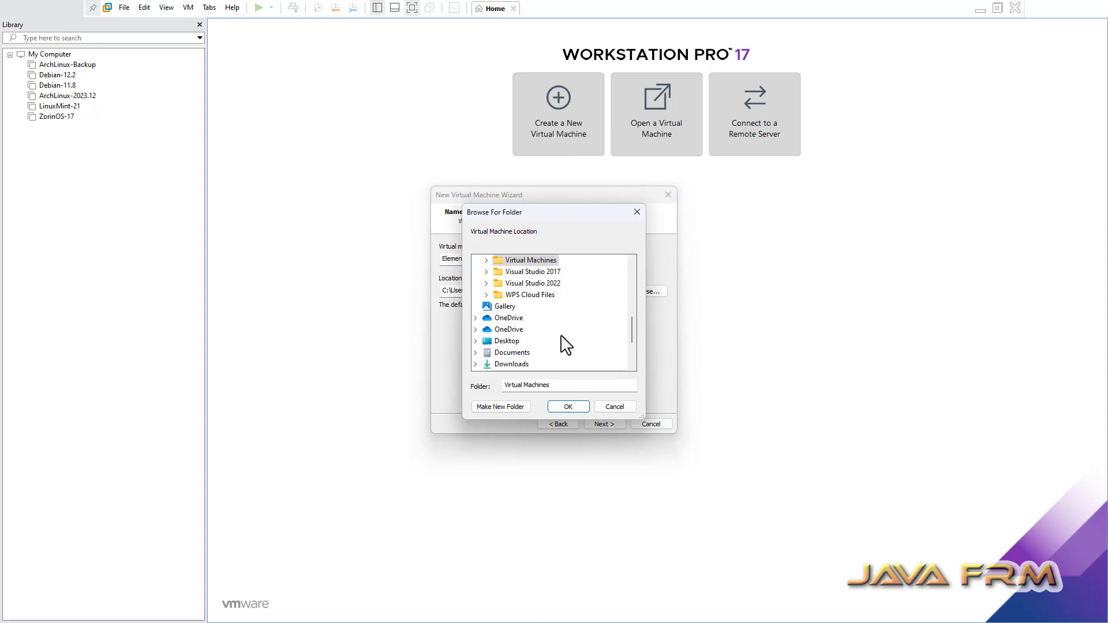
click(476, 341)
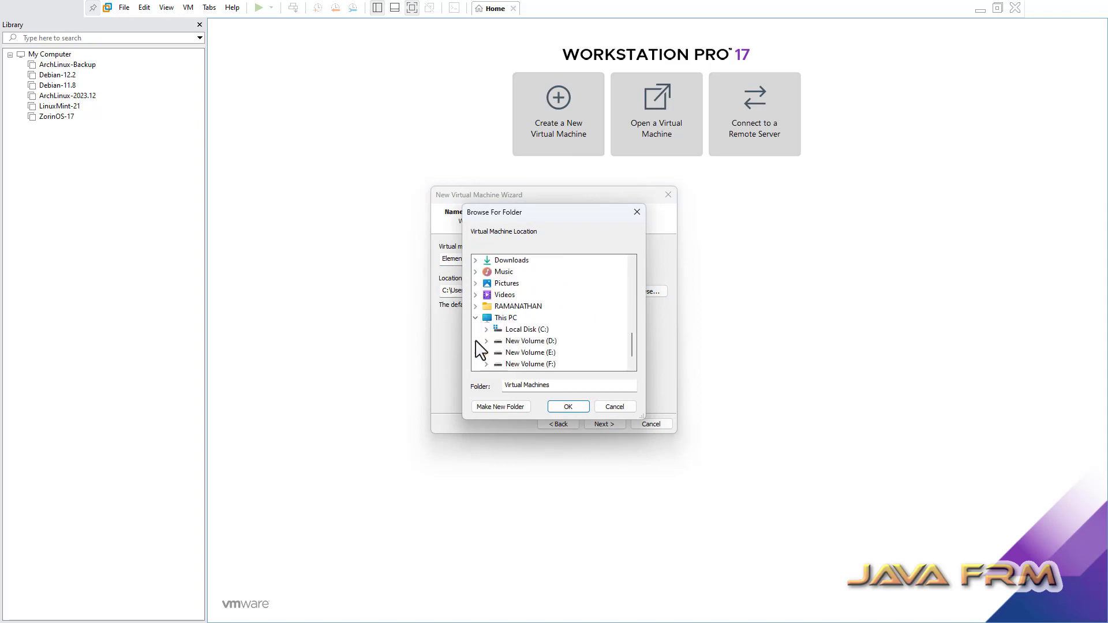
scroll(548, 355, down, 1)
click(486, 329)
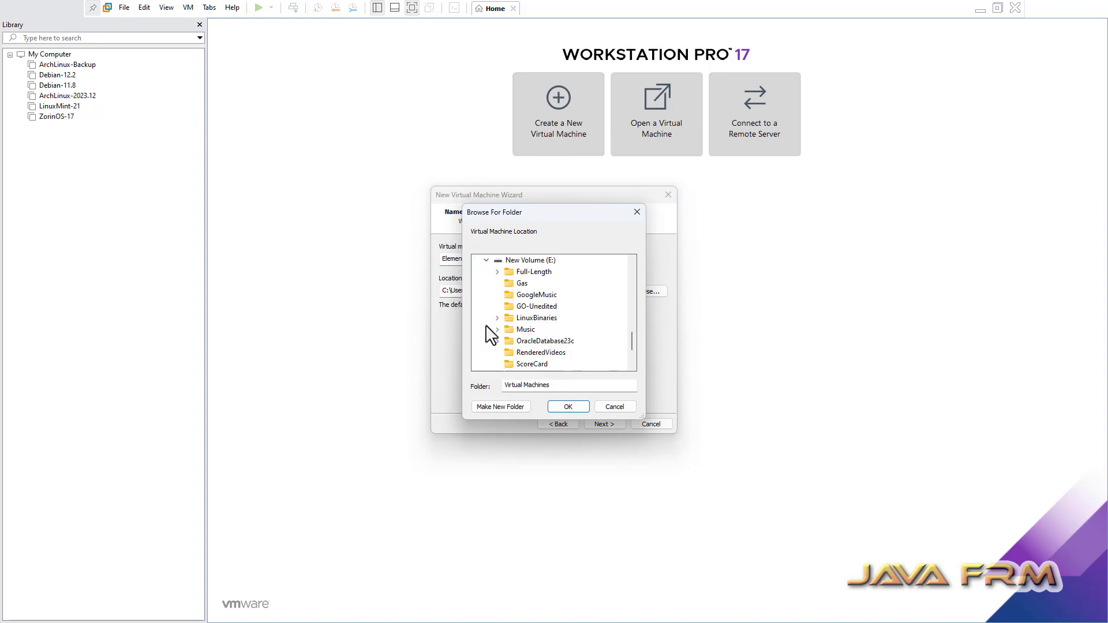
scroll(577, 353, down, 2)
double_click(539, 329)
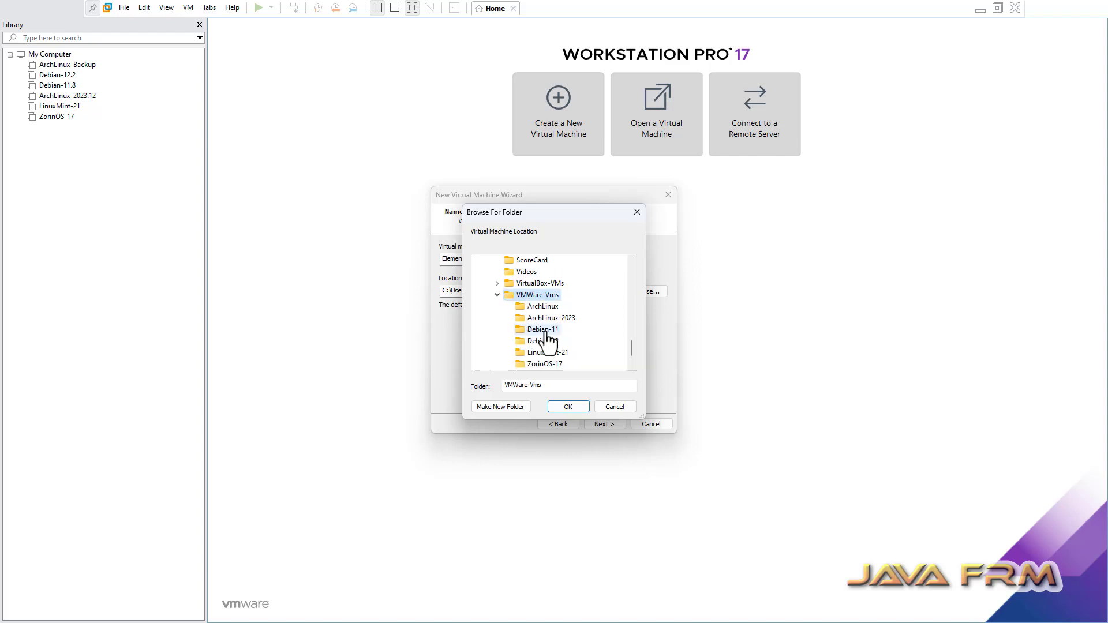
click(567, 406)
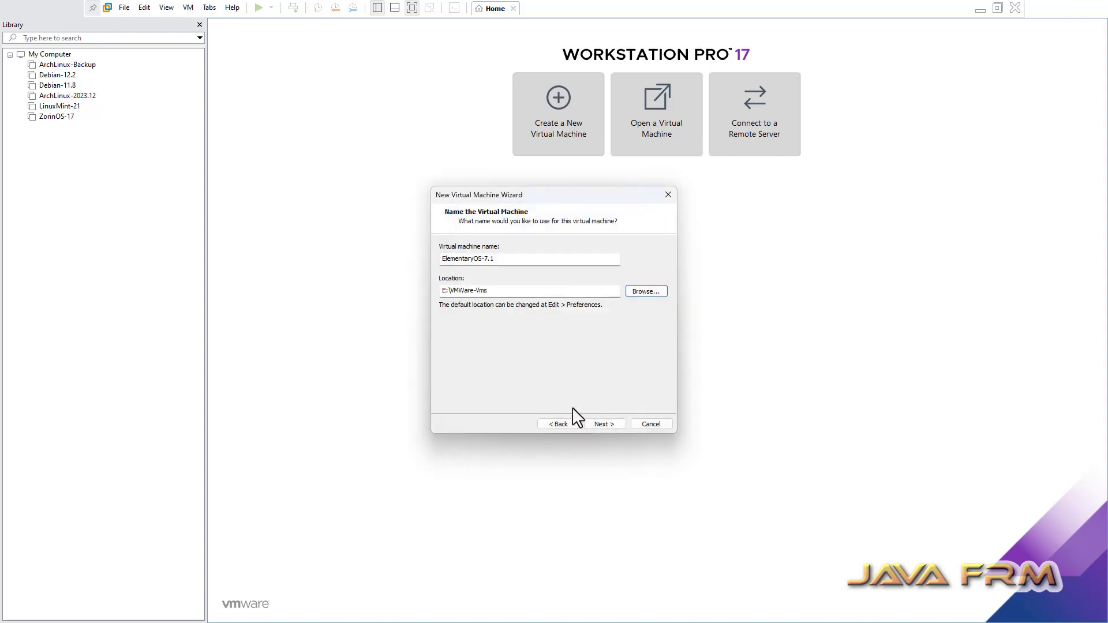
click(495, 292)
text(\)
key(ctrl+v)
- Set a 40 GB maximum disk size stored as a single file
click(604, 424)
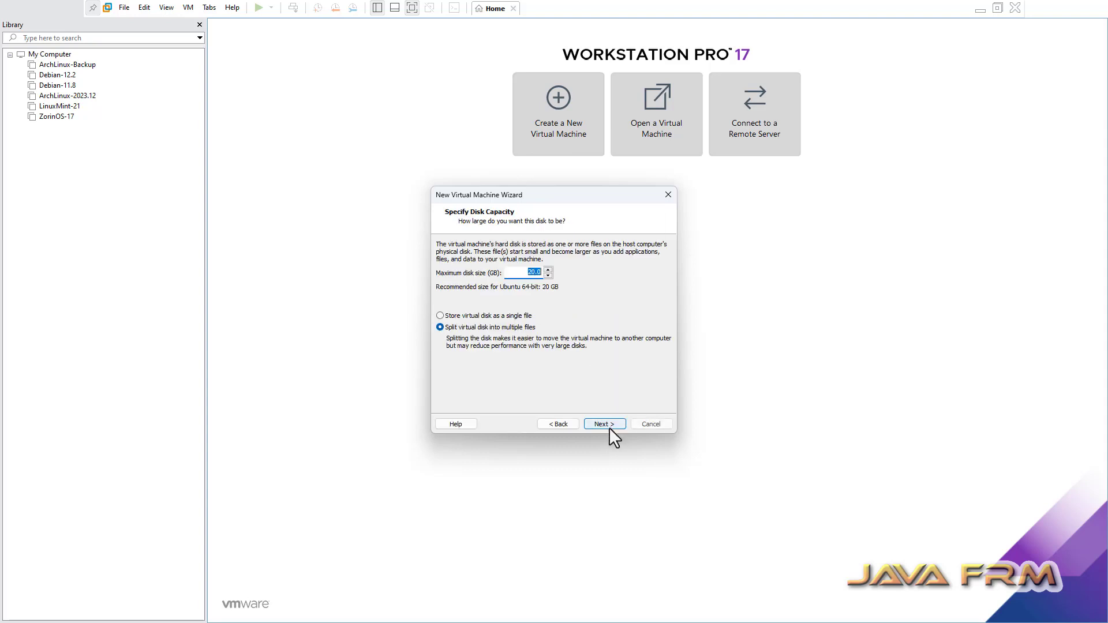
click(528, 273)
key(Delete)
text(4)
click(442, 316)
- In Customize Hardware, set the memory to 8192 MB
click(621, 424)
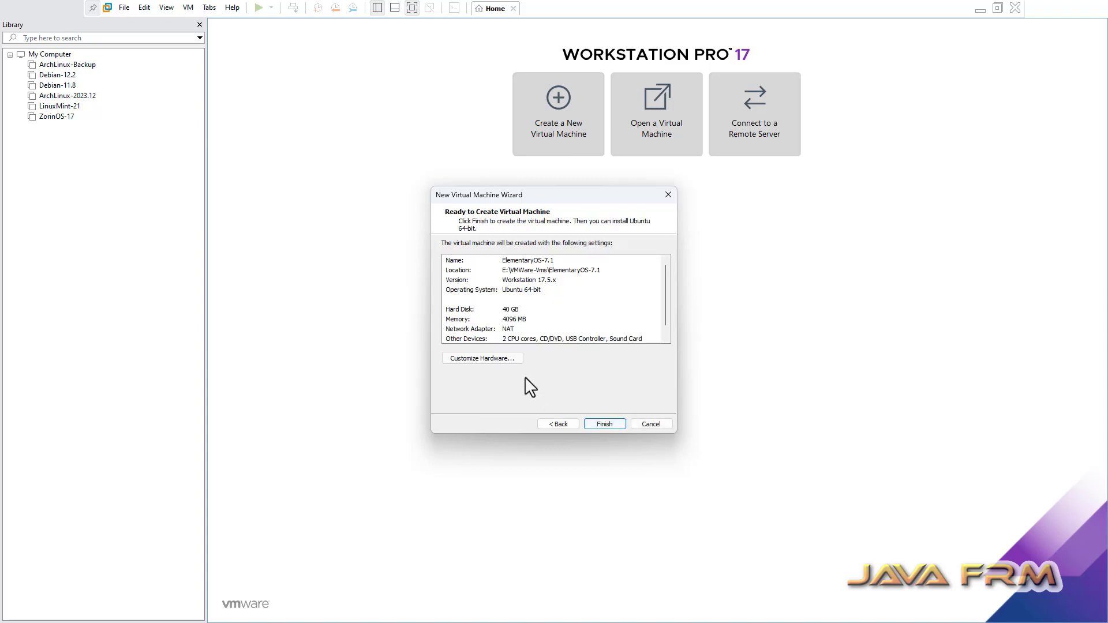
click(503, 360)
double_click(640, 171)
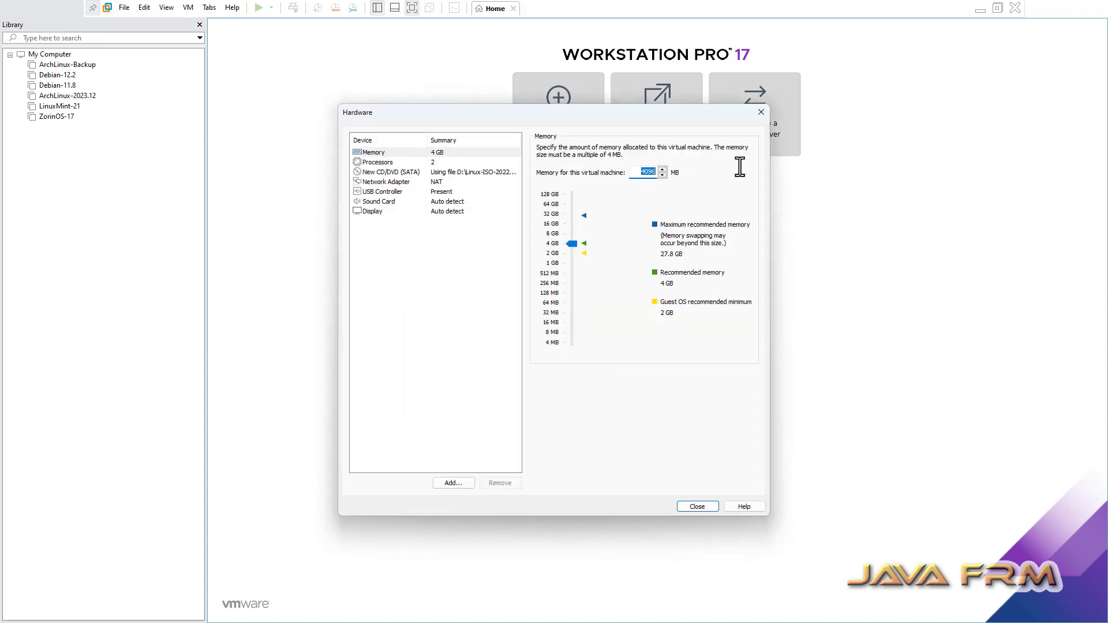
text(8192)
- Use 2 cores per processor, confirm the NAT network adapter, and close hardware settings
click(377, 162)
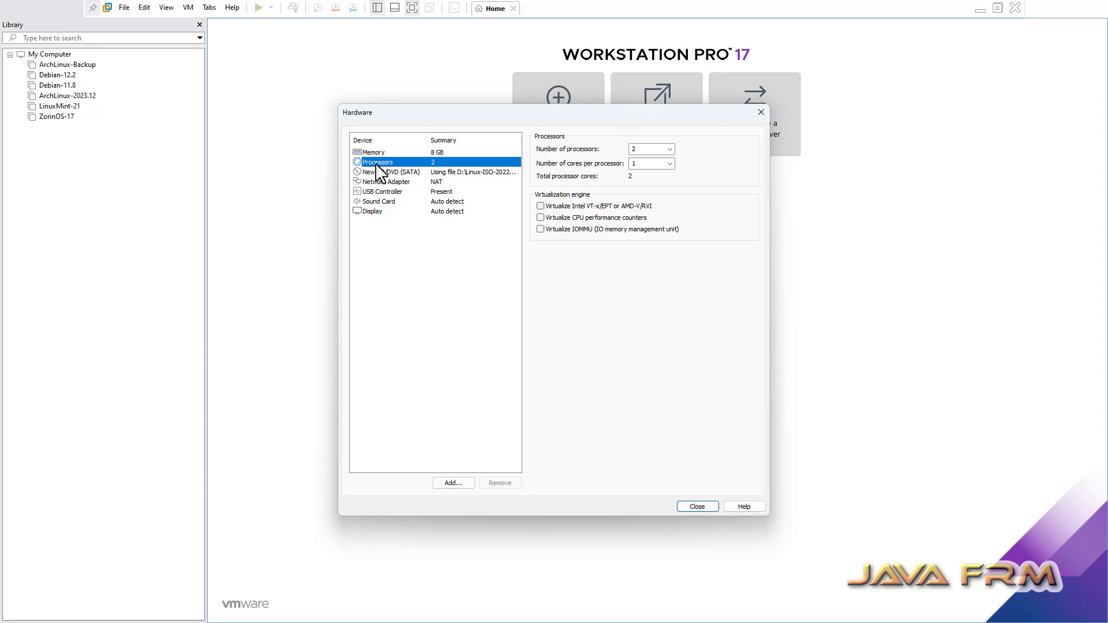
click(669, 164)
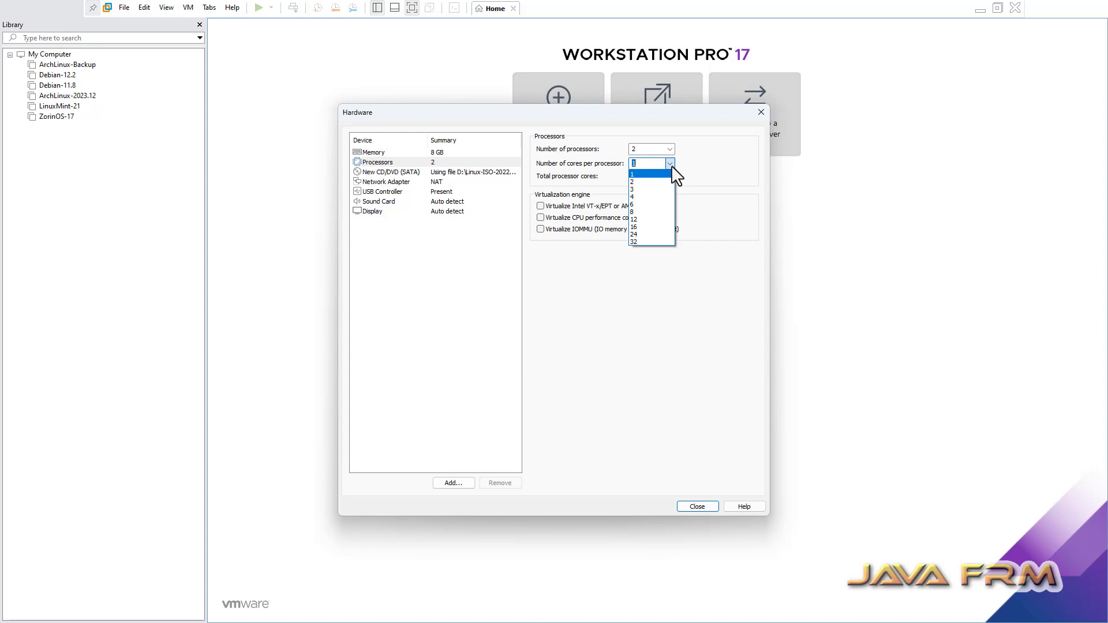
click(641, 181)
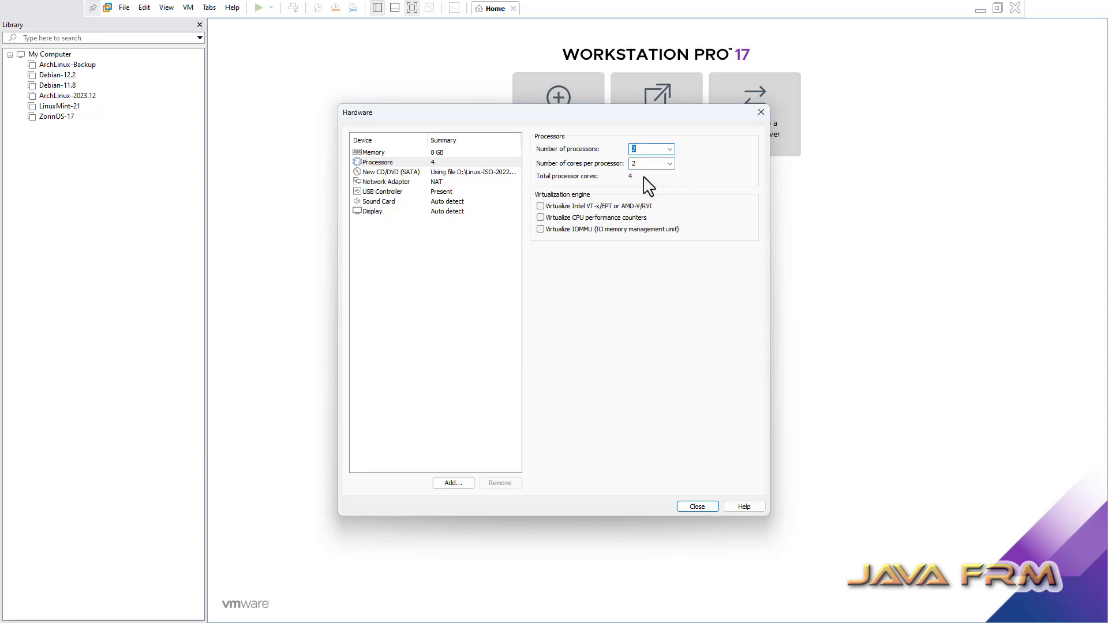
click(401, 173)
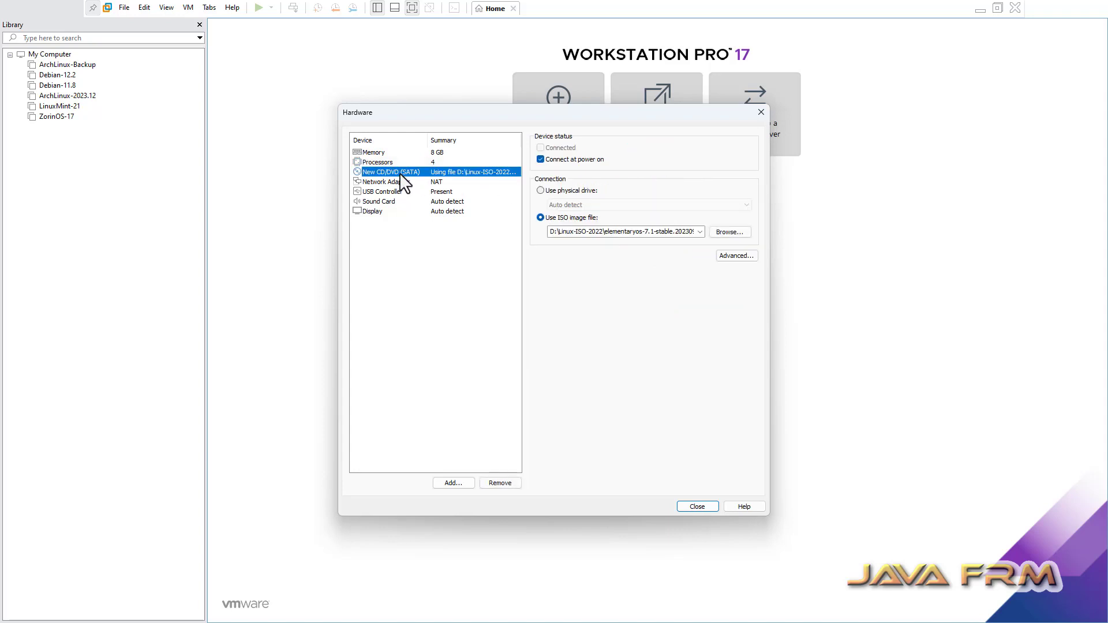
click(396, 183)
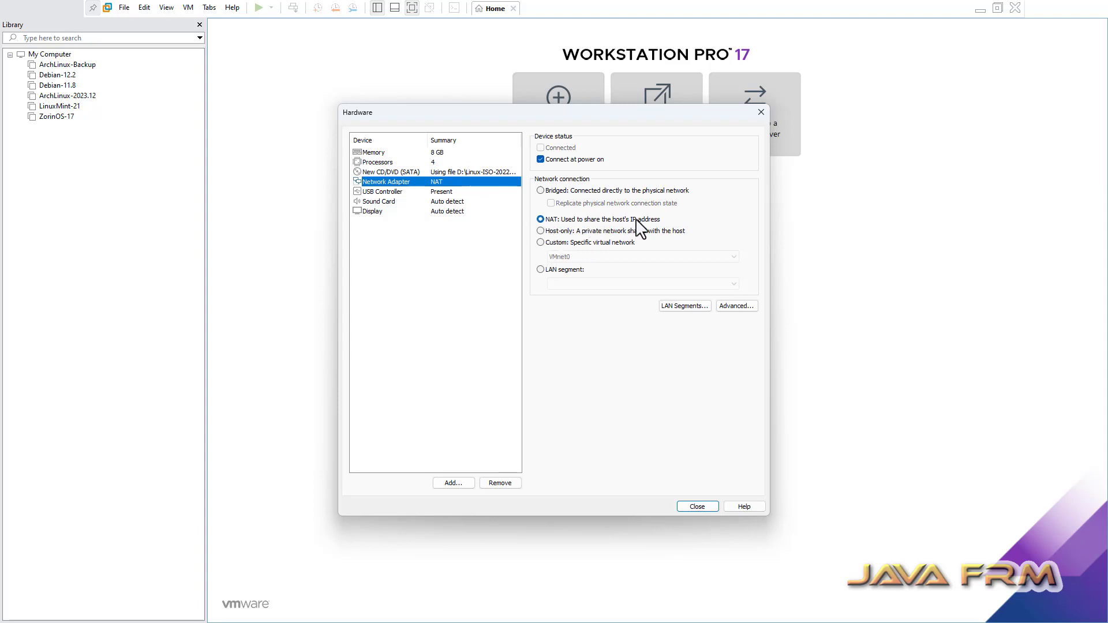
click(708, 507)
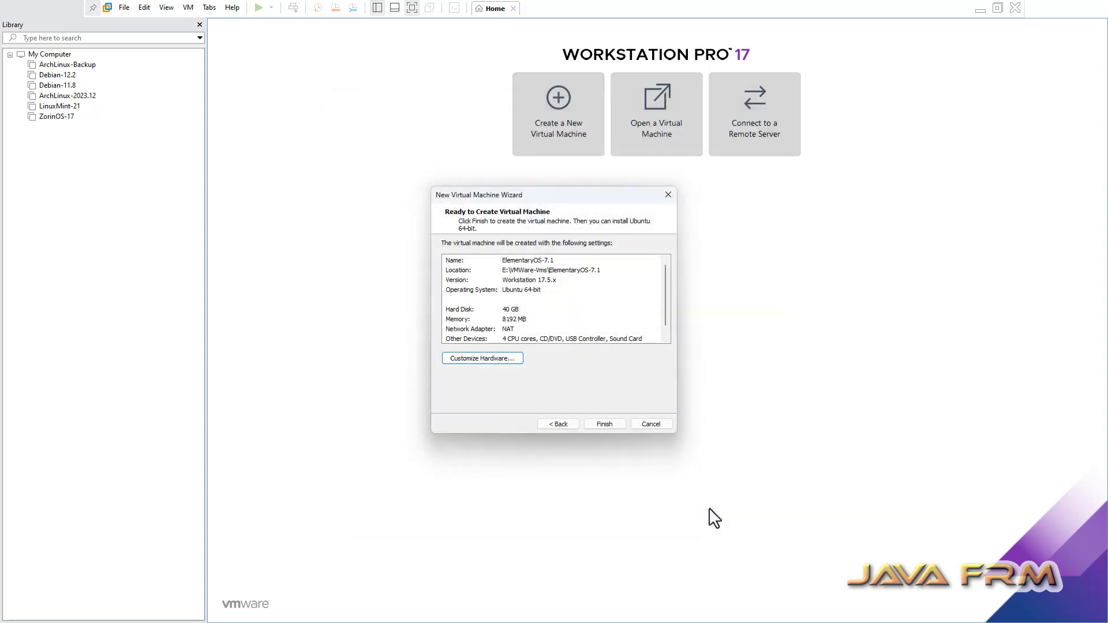
- Finish the wizard and power on the ElementaryOS-7.1 virtual machine
click(608, 423)
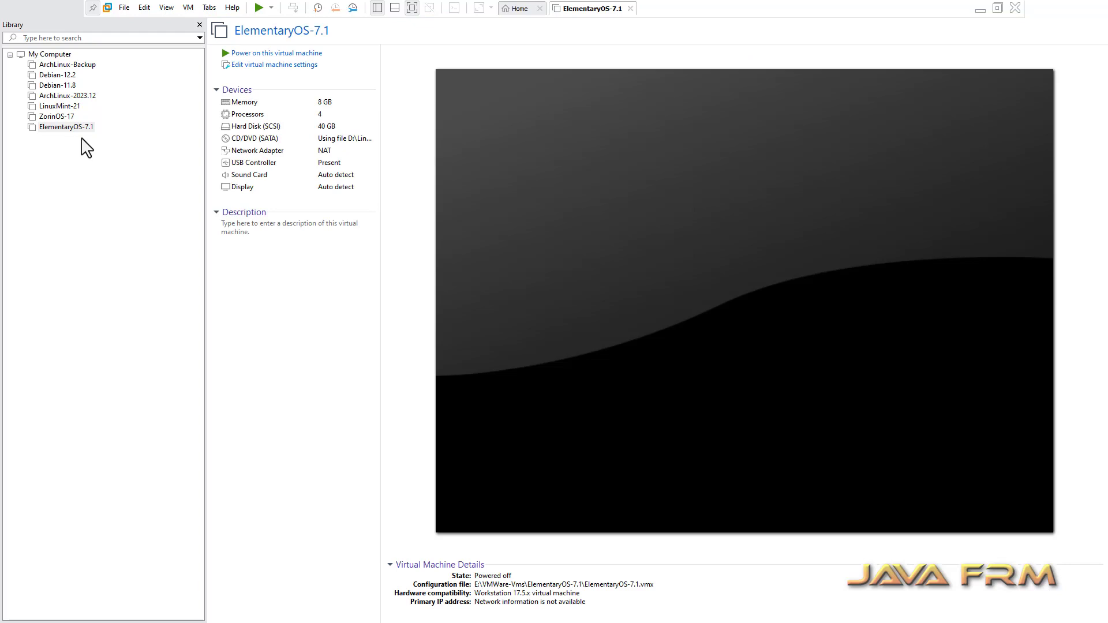
click(283, 55)
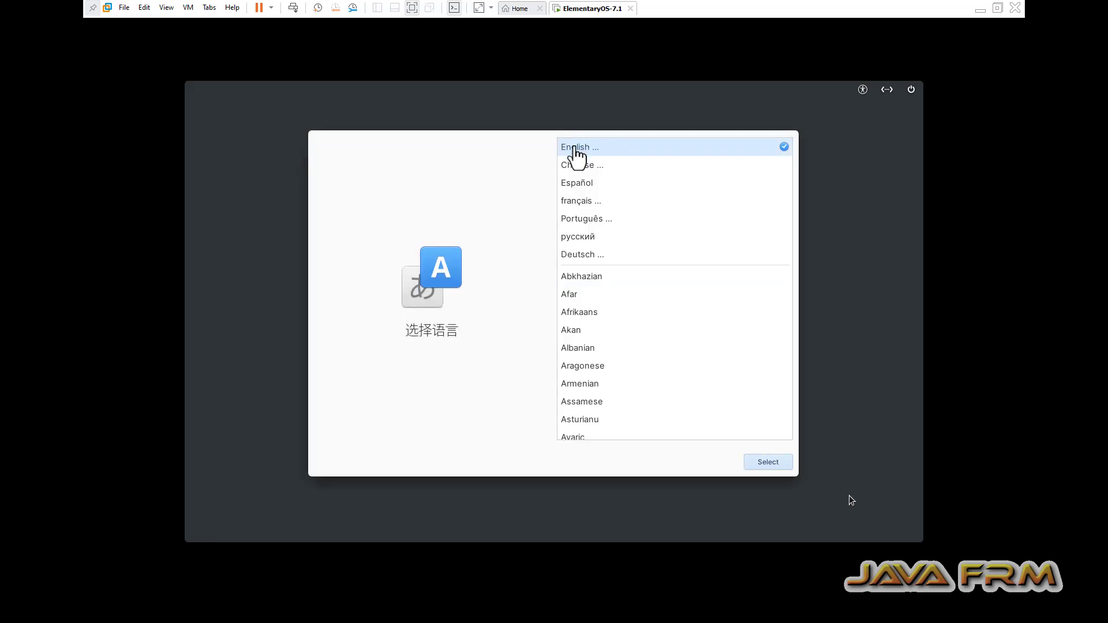
- Choose English (United States) as language and the default English (US) keyboard layout
click(574, 148)
click(574, 146)
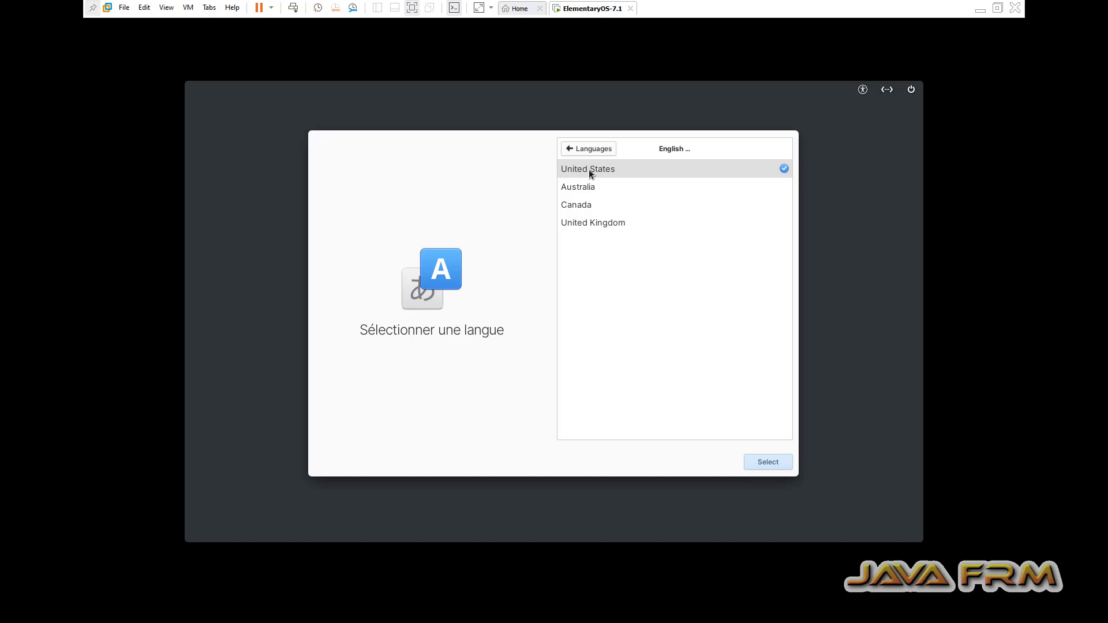
click(770, 465)
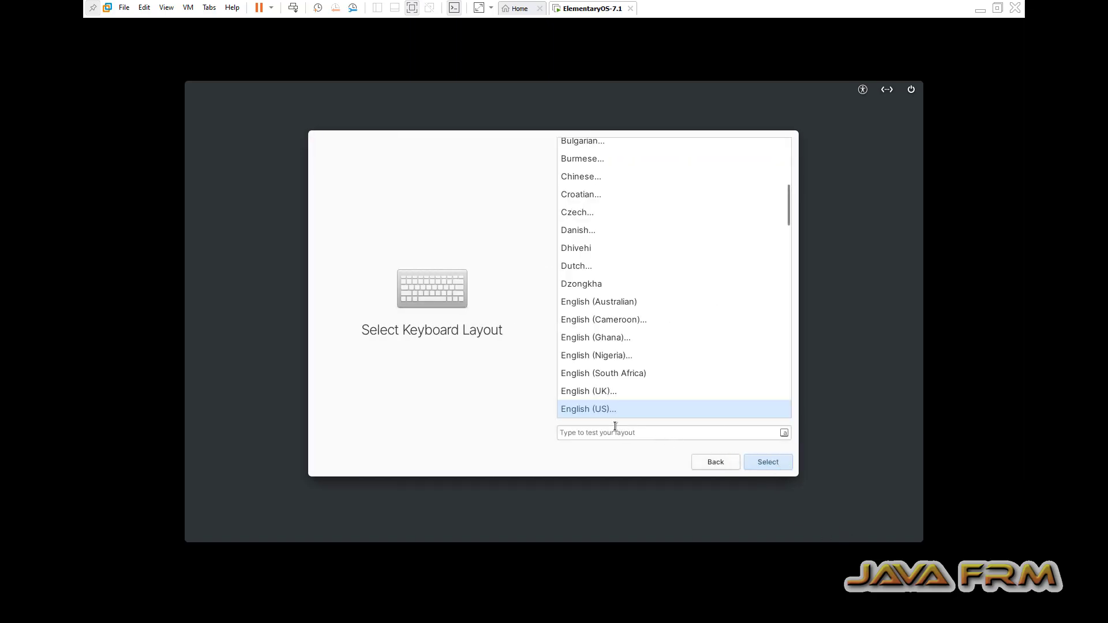
click(773, 460)
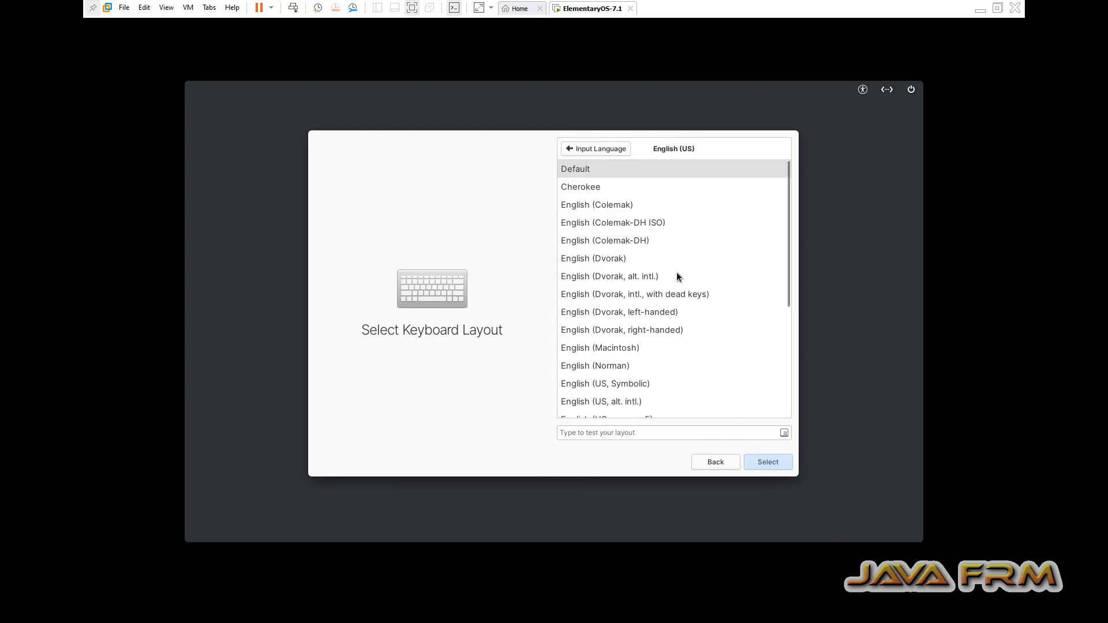
click(766, 464)
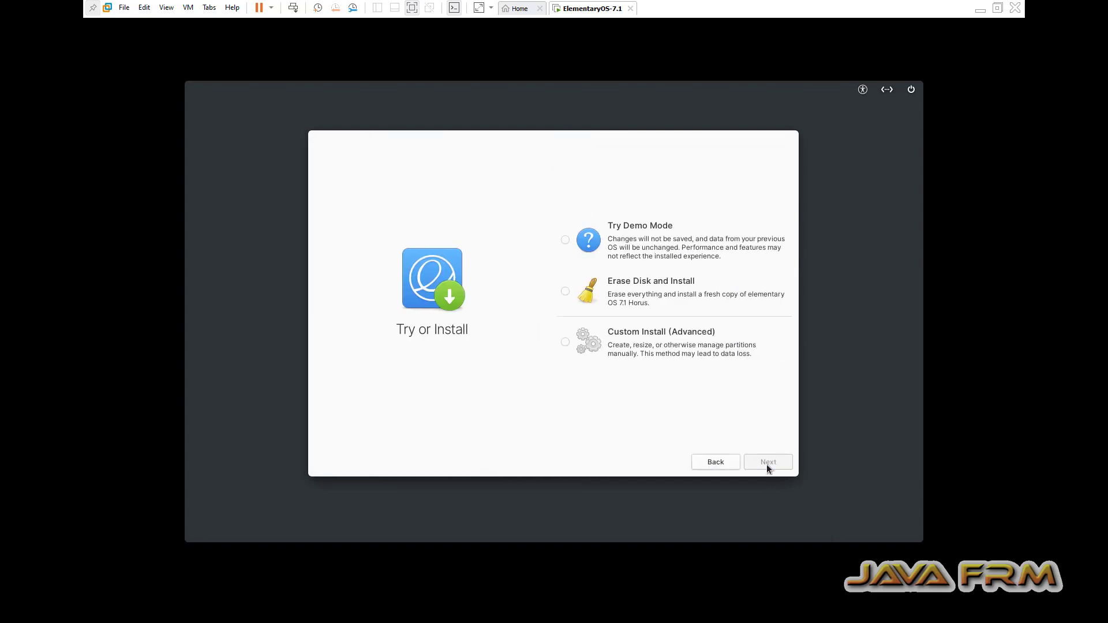
- Erase the 42.9 GB virtual drive and install without encryption
click(565, 293)
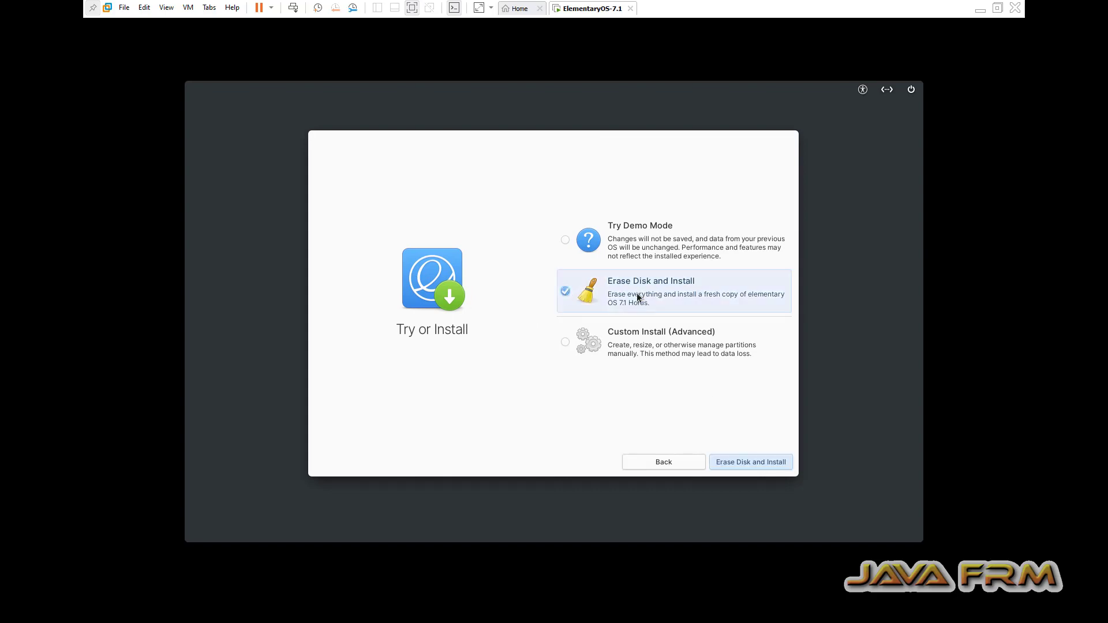
click(751, 465)
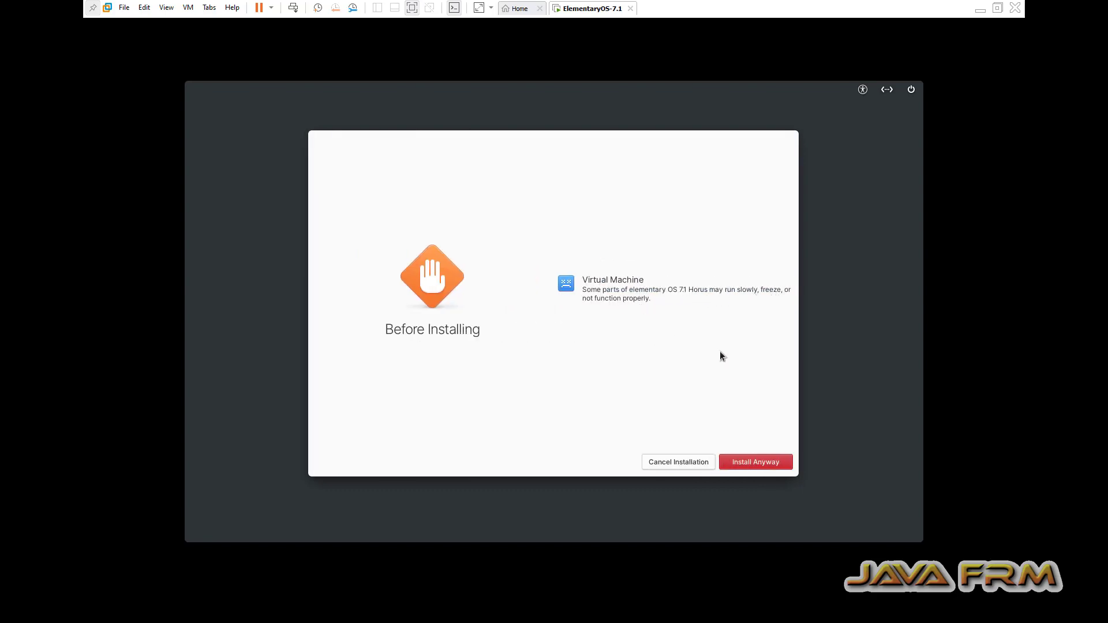
click(769, 461)
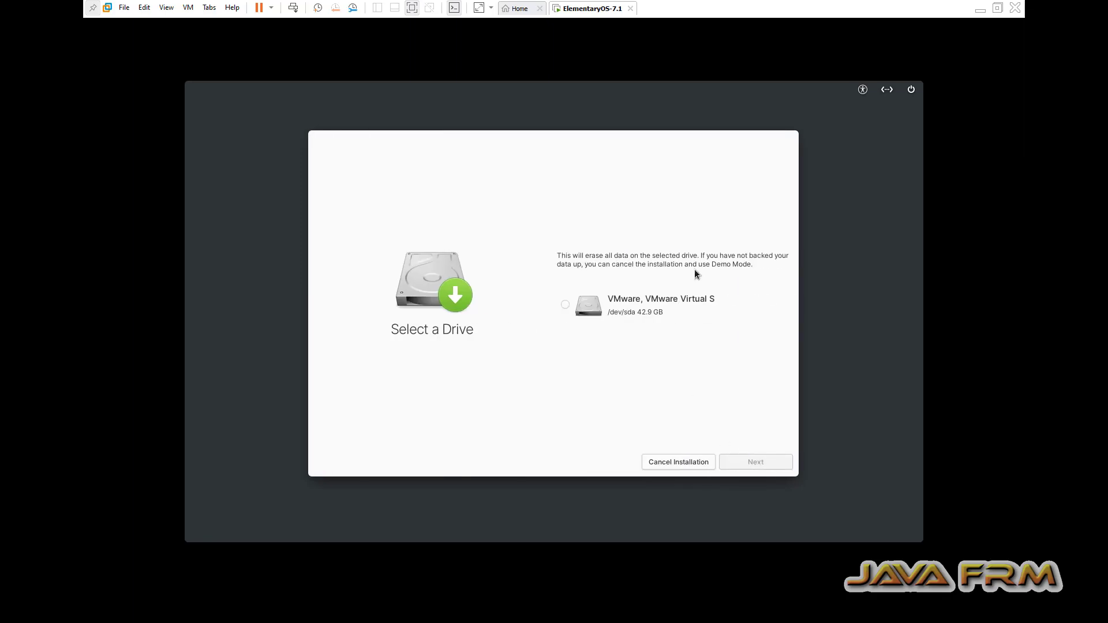
click(562, 306)
click(762, 465)
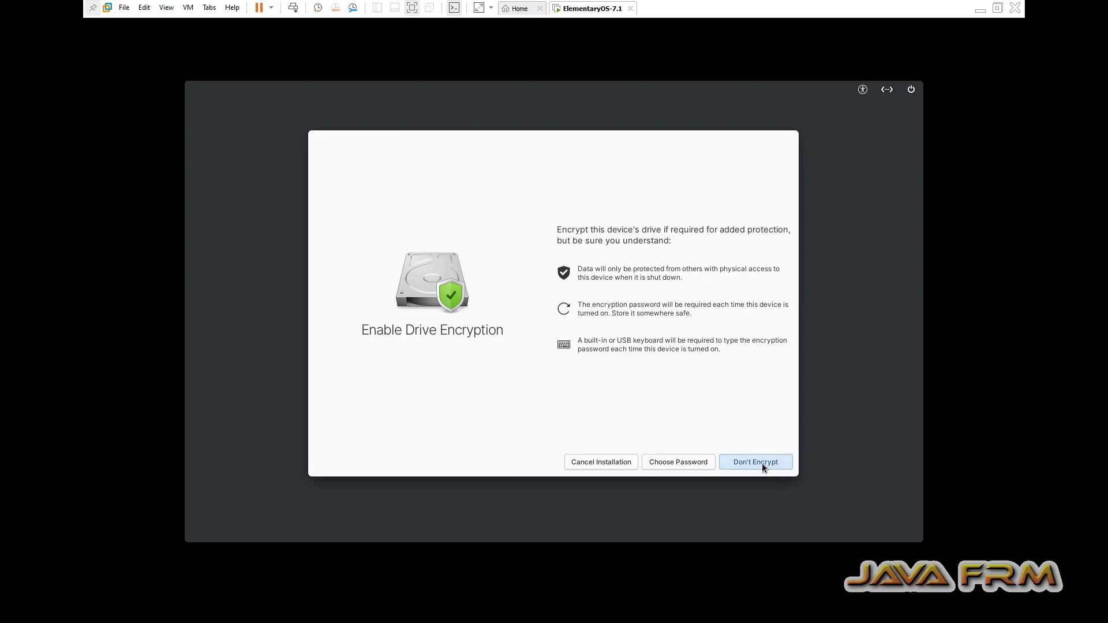
click(762, 463)
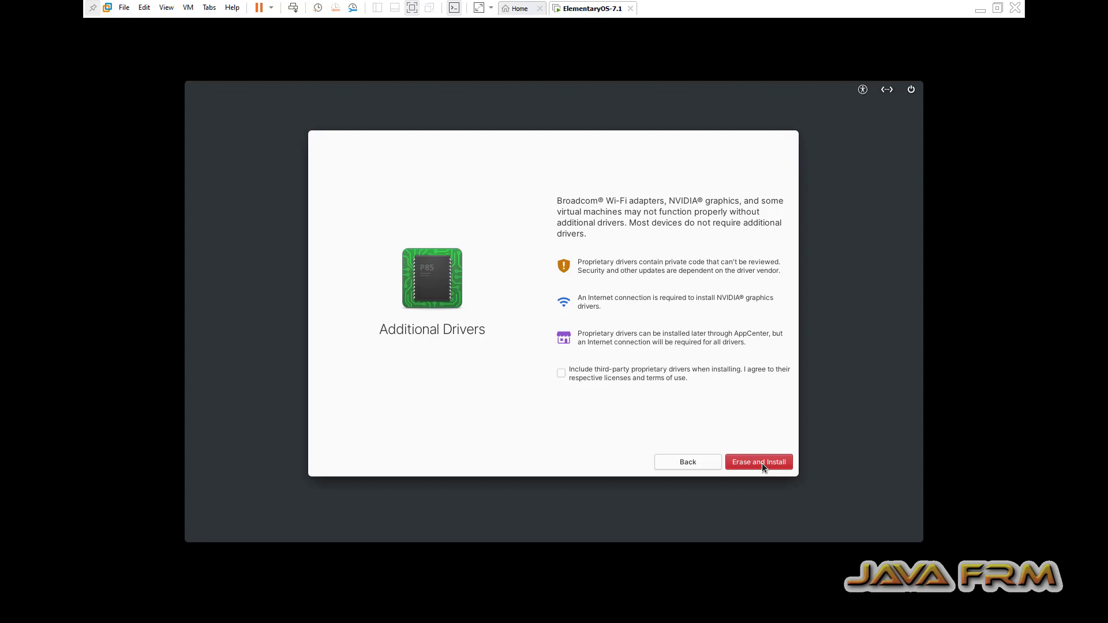
click(764, 461)
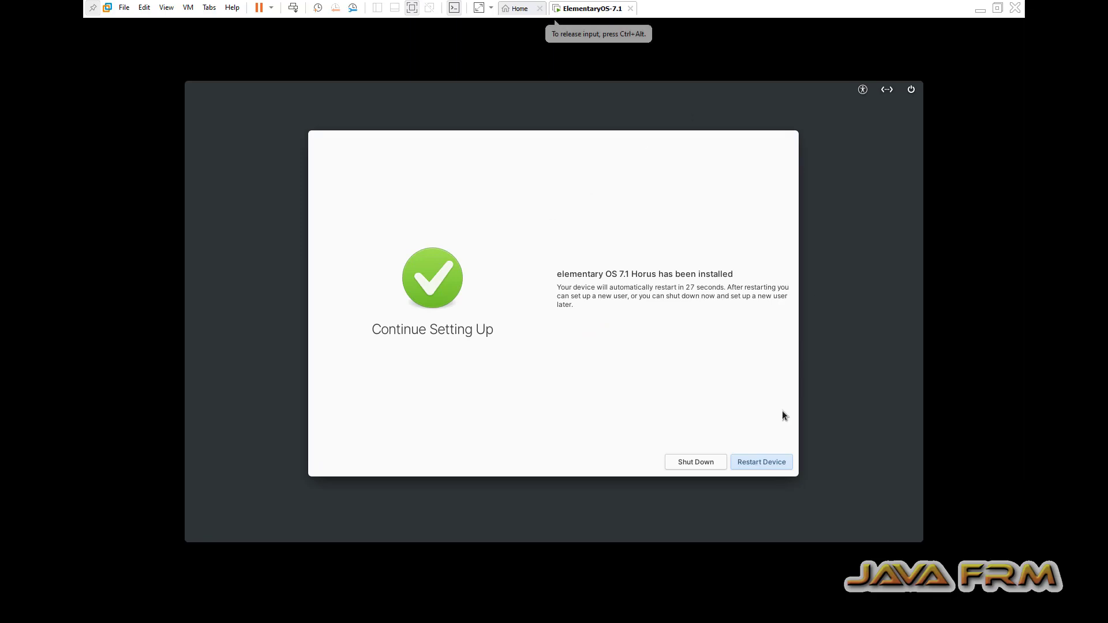
- Restart the guest, select English, and bring up the English (US) keyboard variants
click(777, 459)
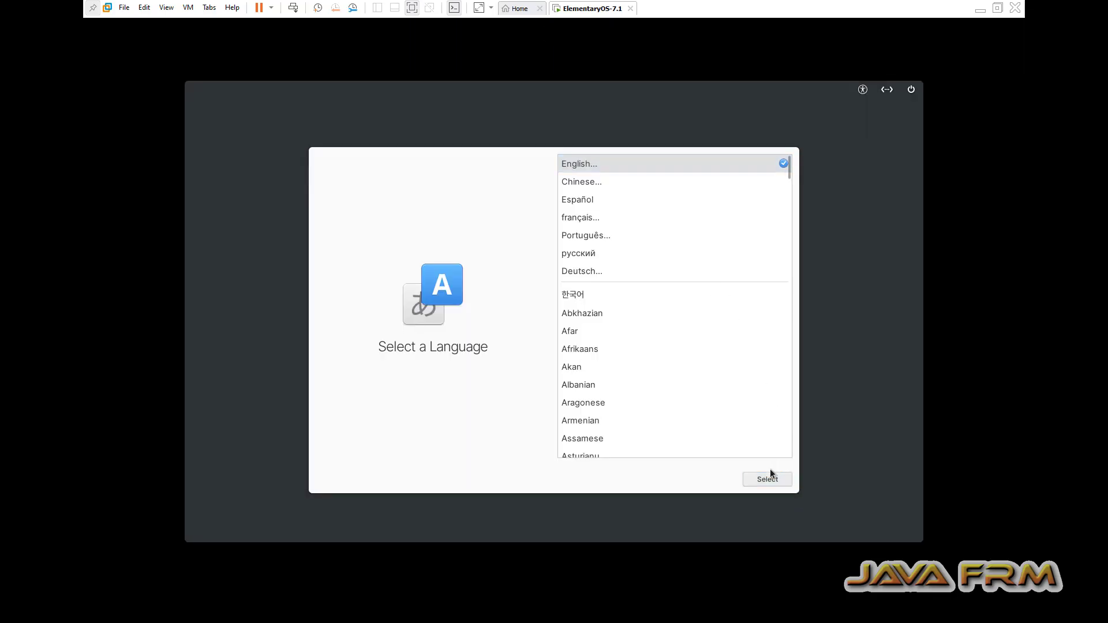
click(768, 479)
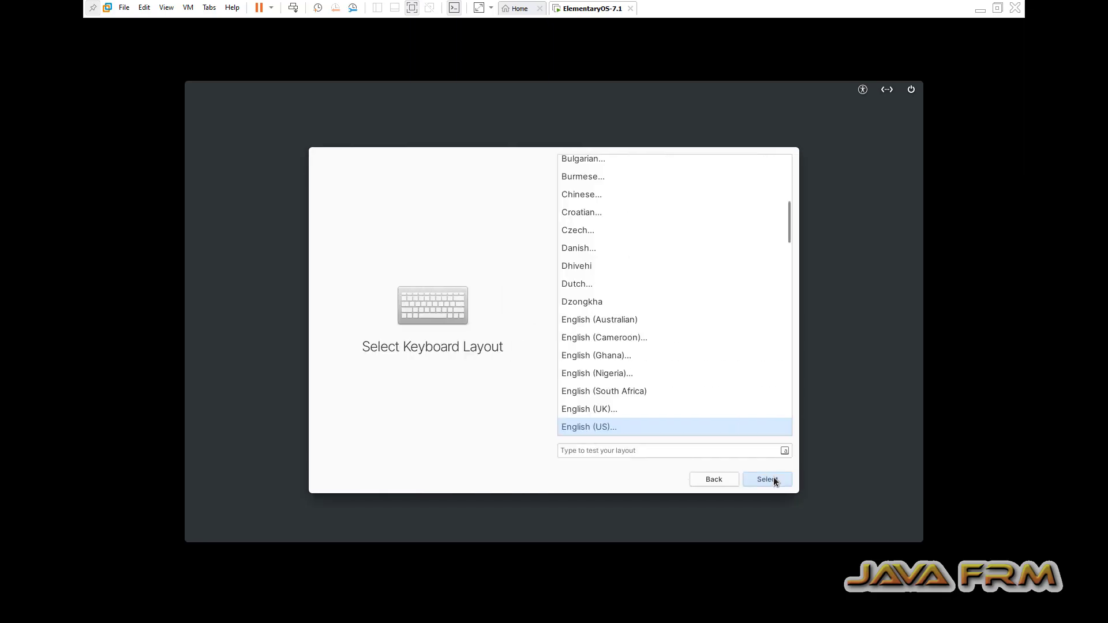
click(774, 479)
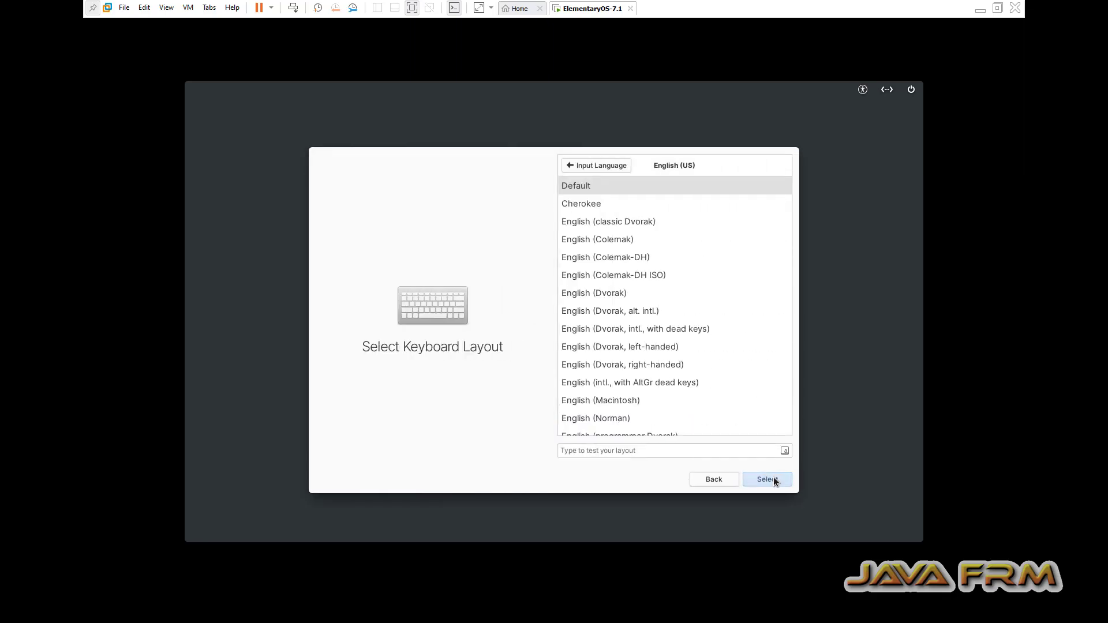
- Accept the default US layout, enter the user's full name and password twice, and start renaming the device
click(771, 481)
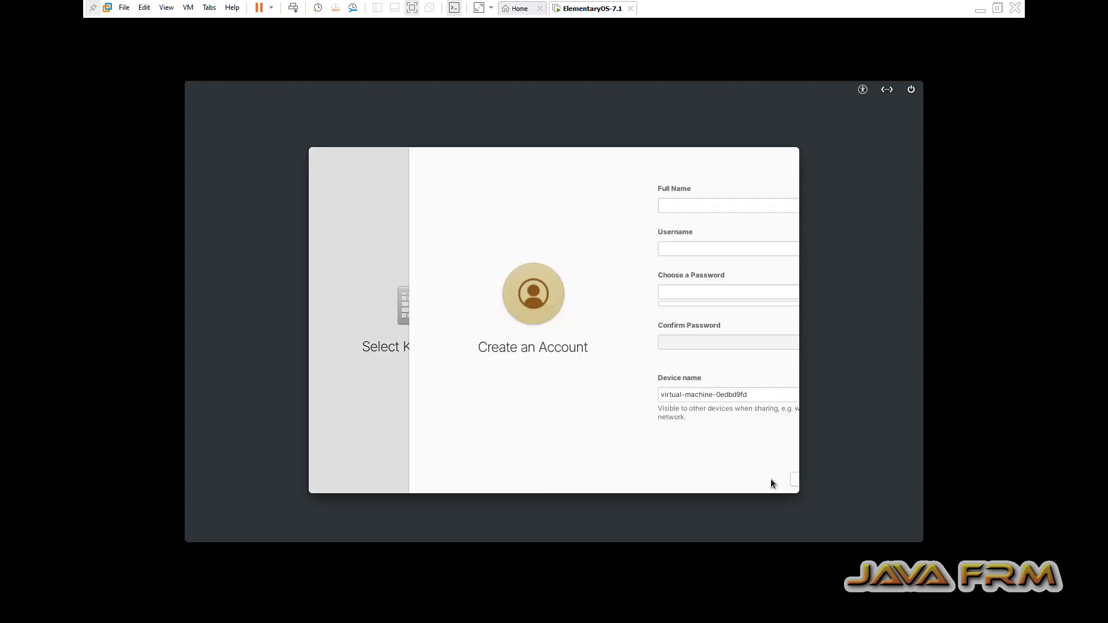
click(588, 207)
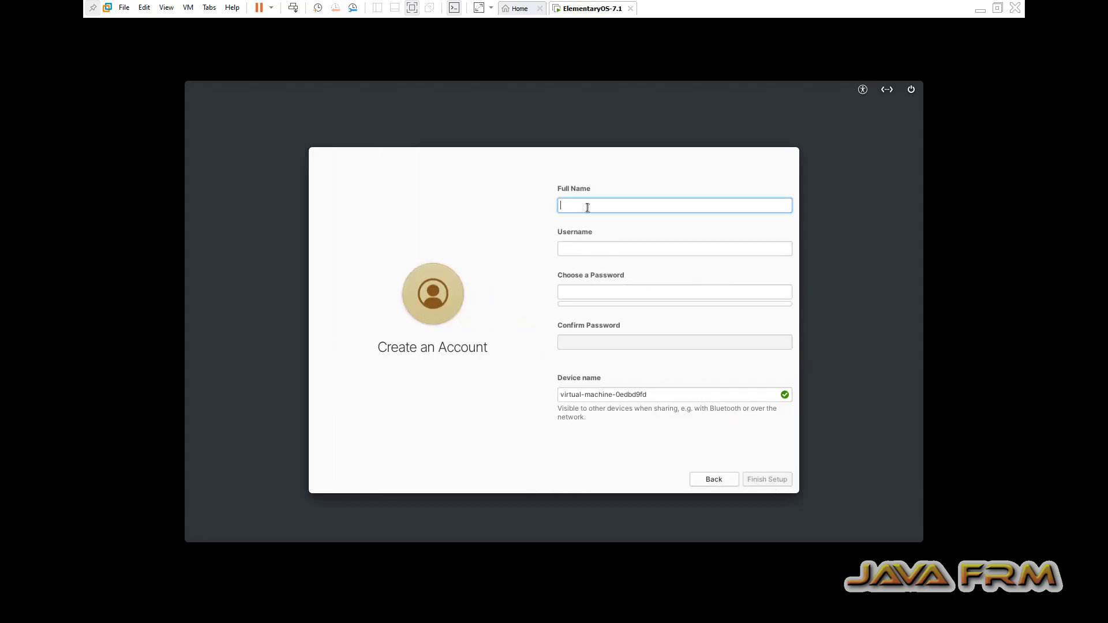
text(javafrm)
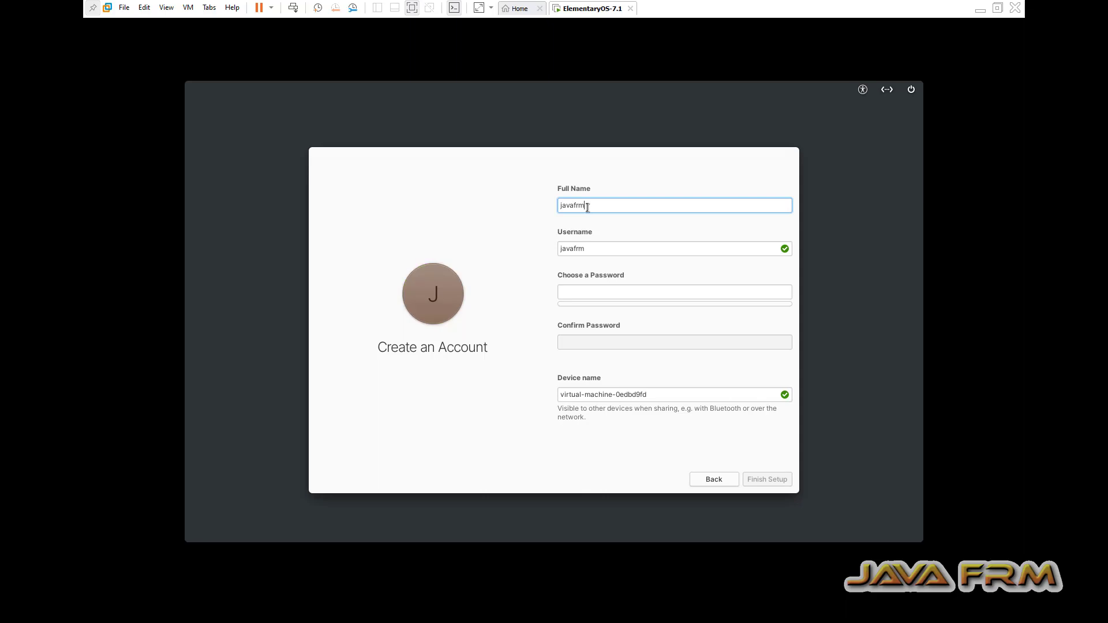
click(576, 294)
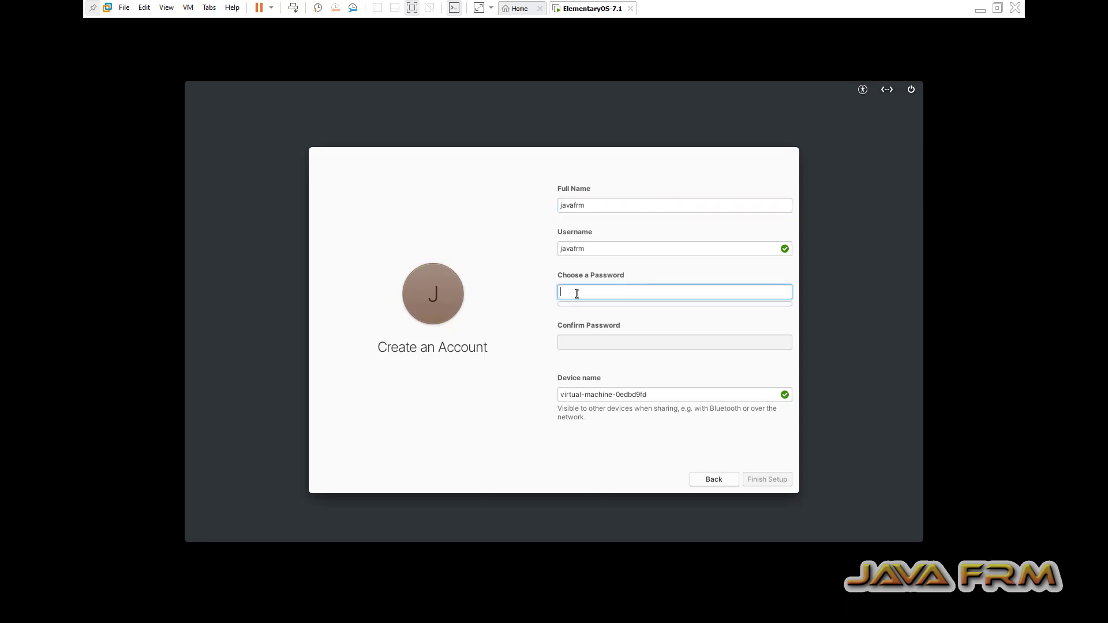
text(●●●●●●●●●●●)
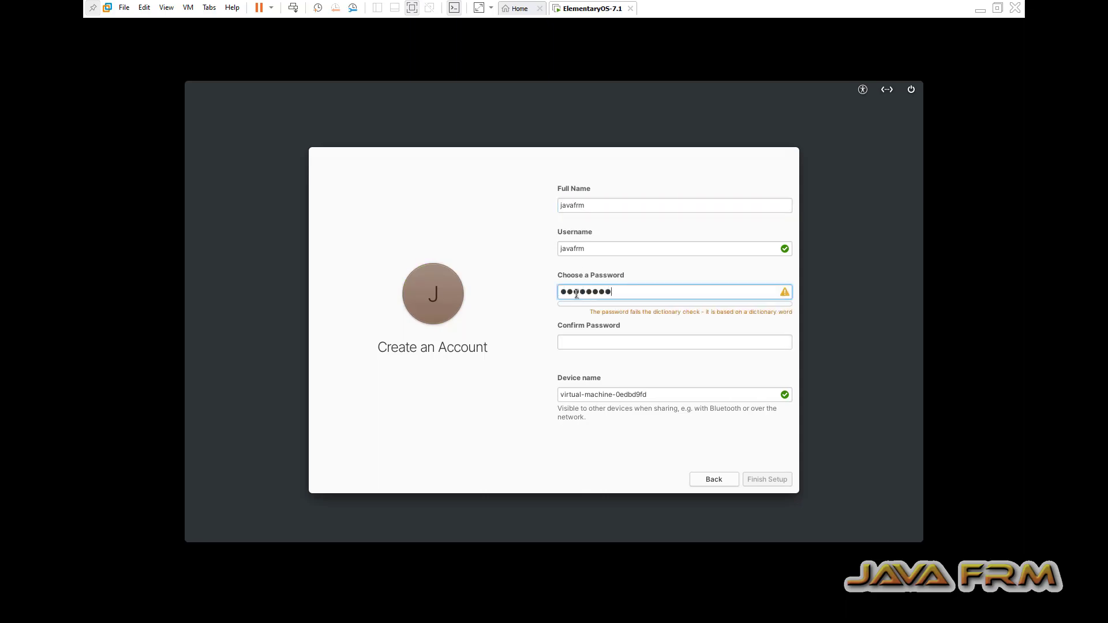
click(615, 342)
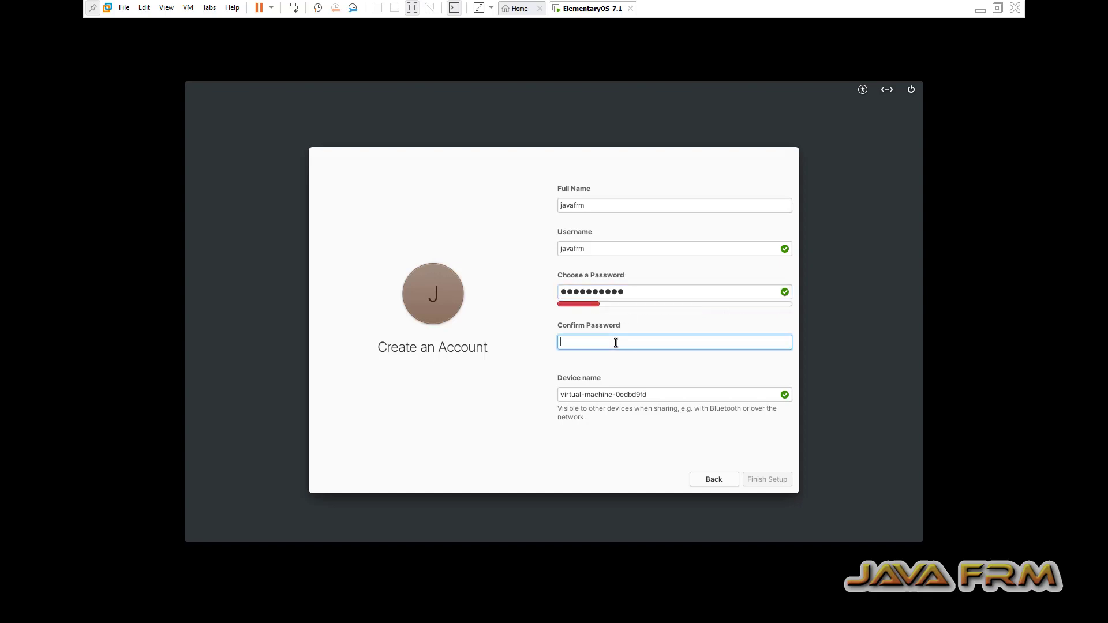
text(●●●●●●●●●●●)
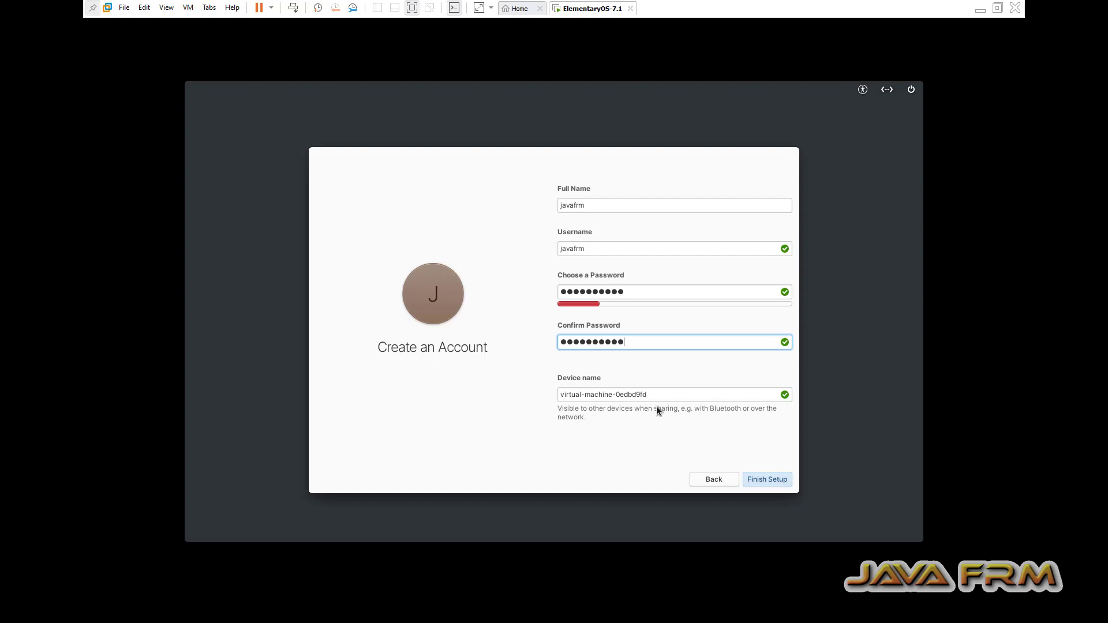
drag(657, 397, 495, 388)
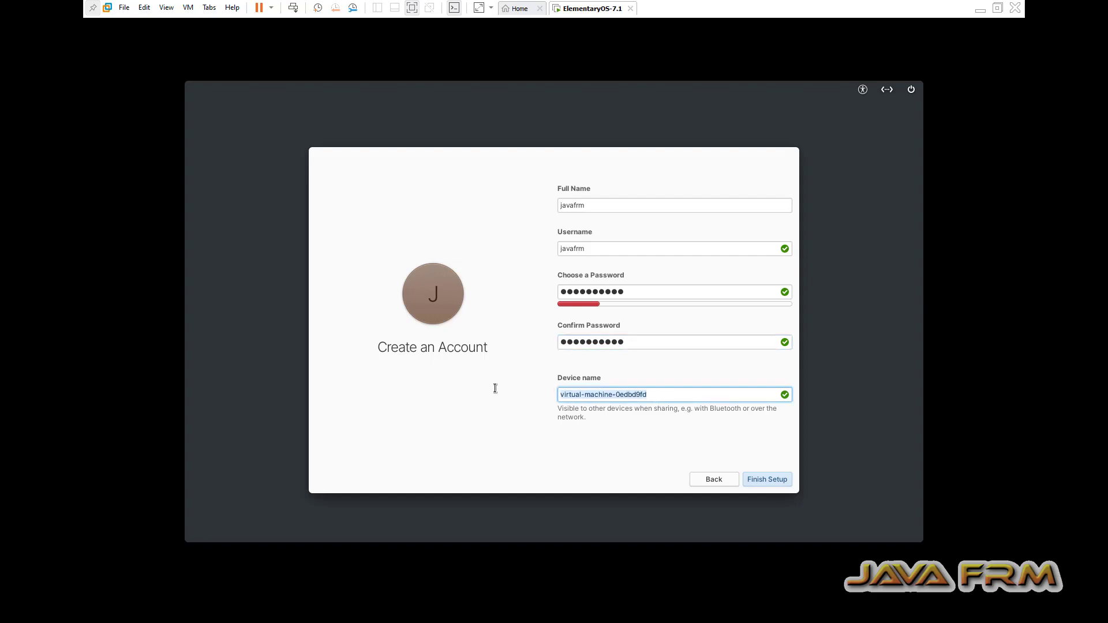
text(elementar)
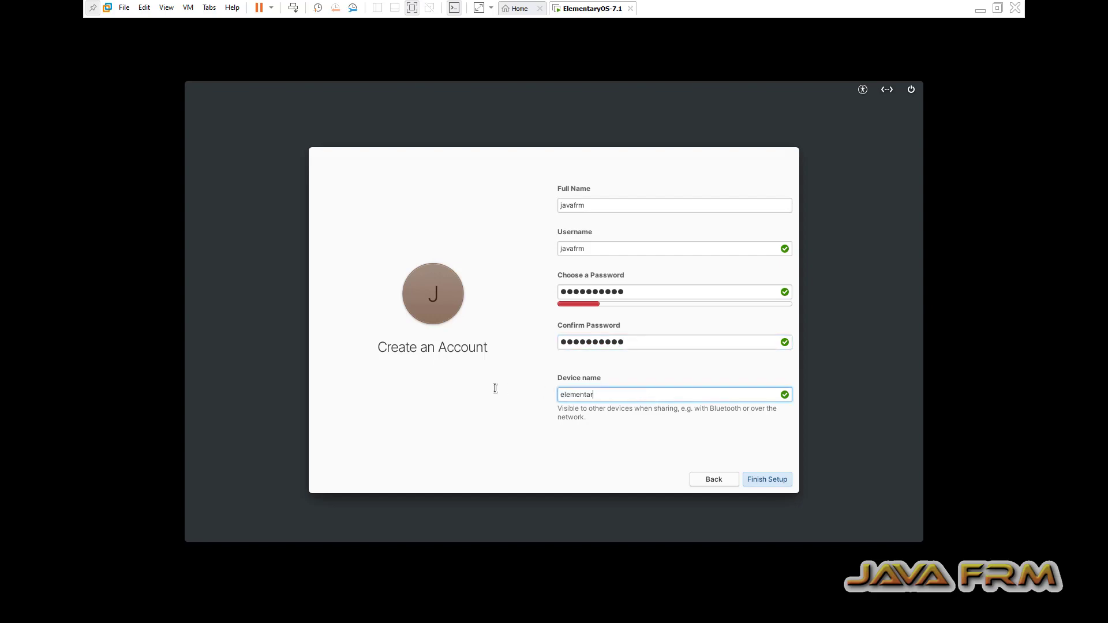
text(y)
- Finish the device name, create the account, log in, and skip the welcome tour
text(7-horus)
click(778, 482)
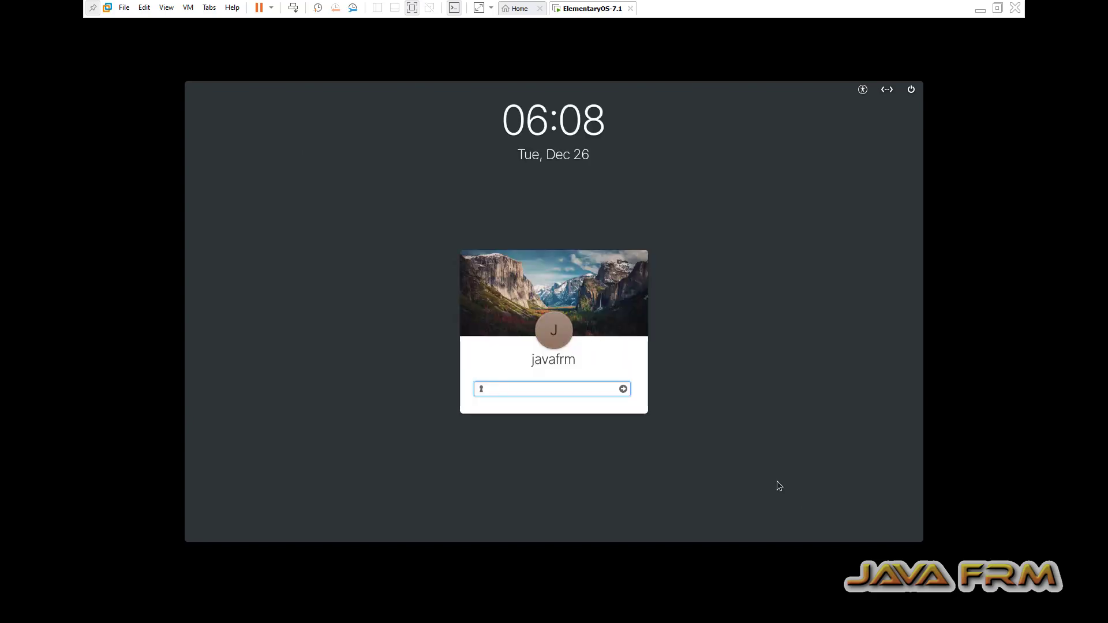
text(*********)
key(Return)
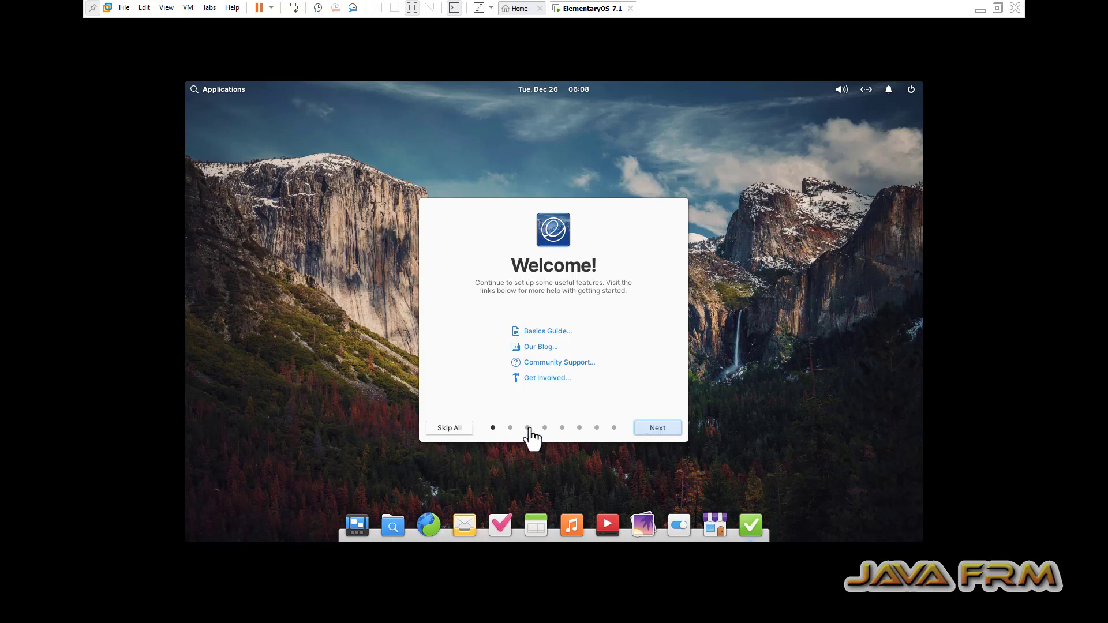
click(460, 429)
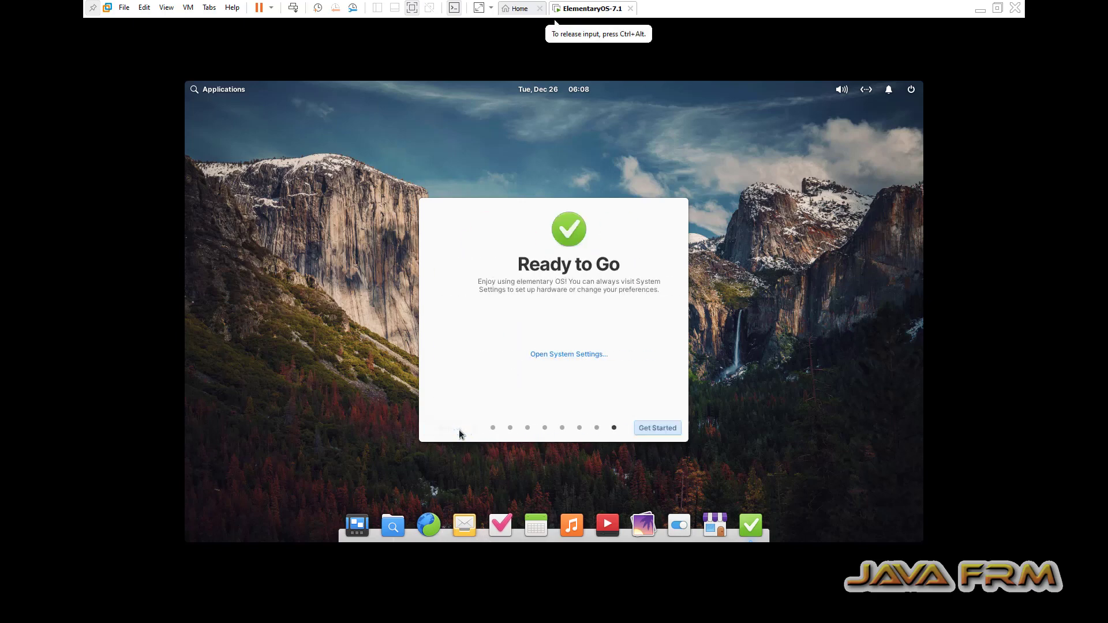
click(675, 429)
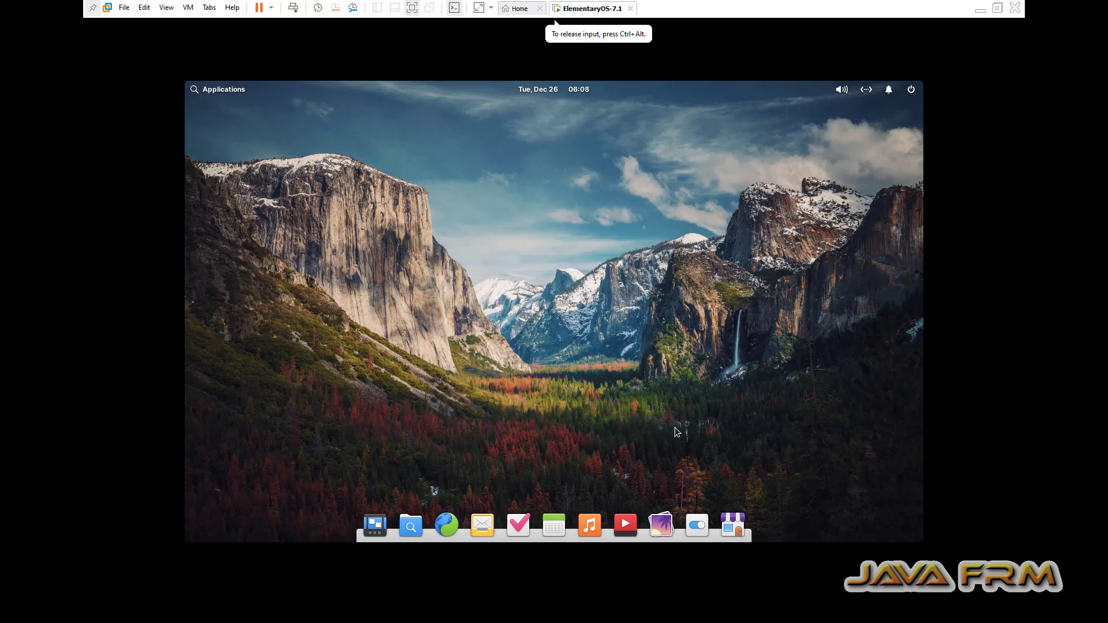
- Set the guest's monitor resolution to 1920 × 1080 (16:9) in Display Settings and keep it
right_click(466, 164)
click(510, 190)
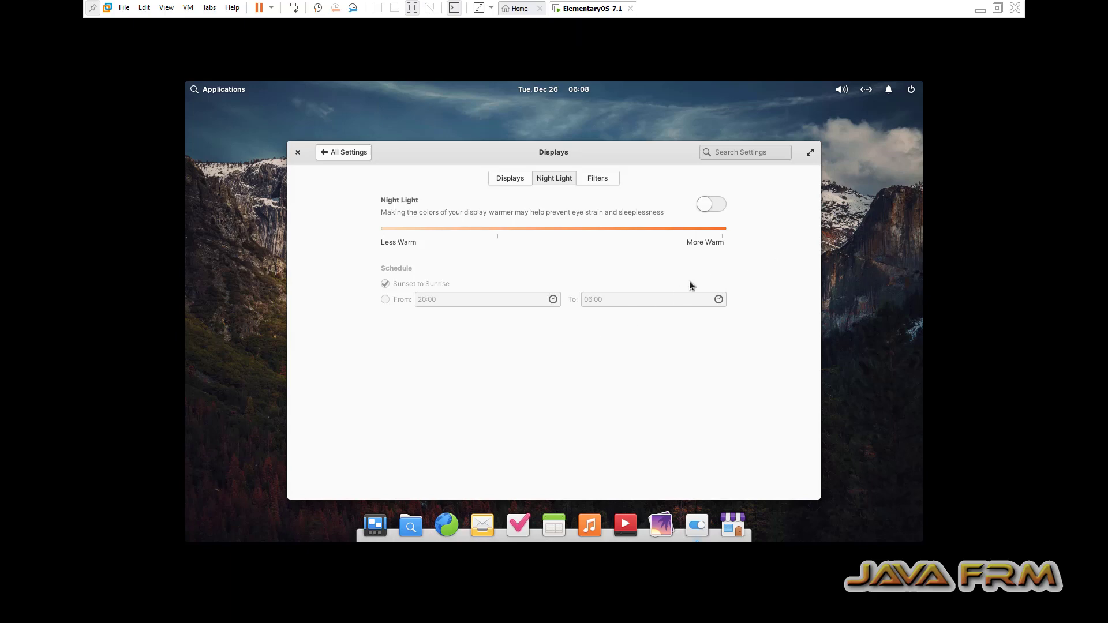
click(507, 178)
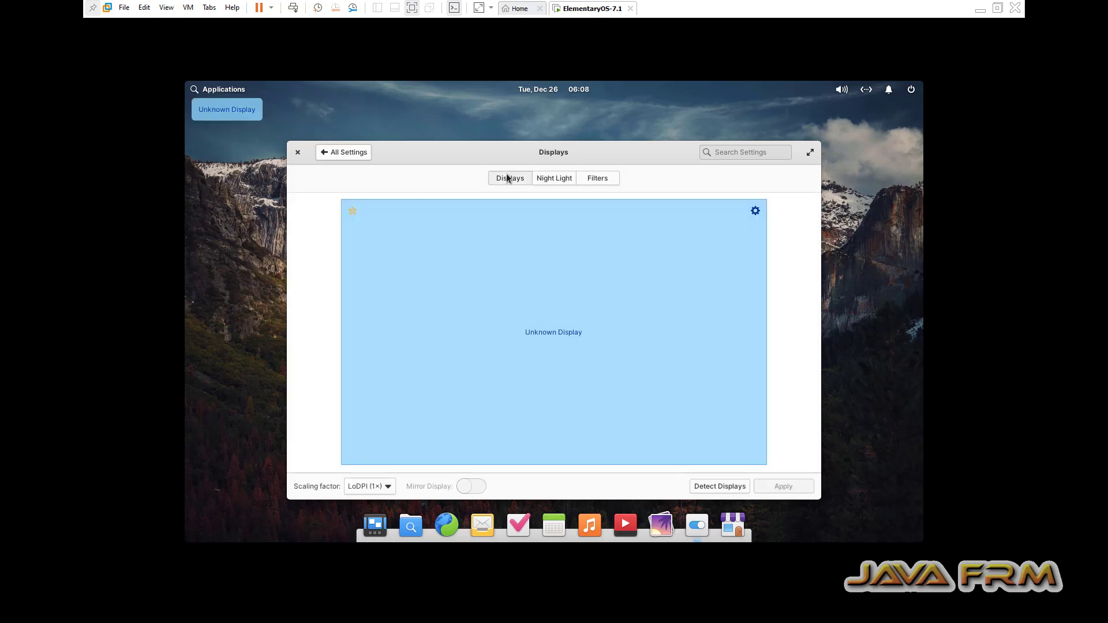
click(755, 212)
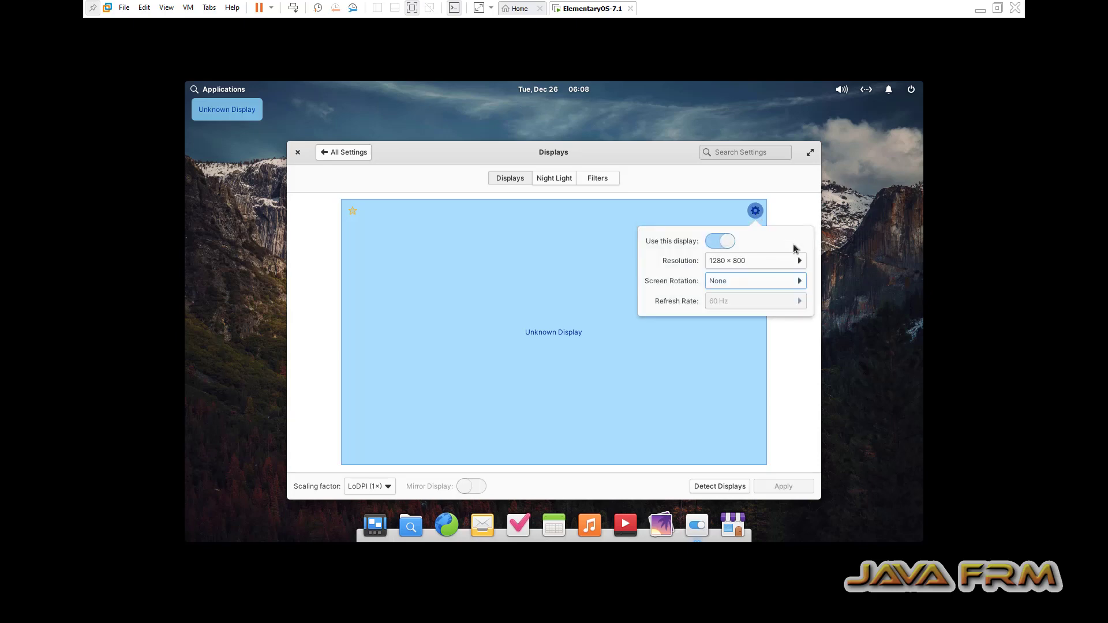
click(795, 263)
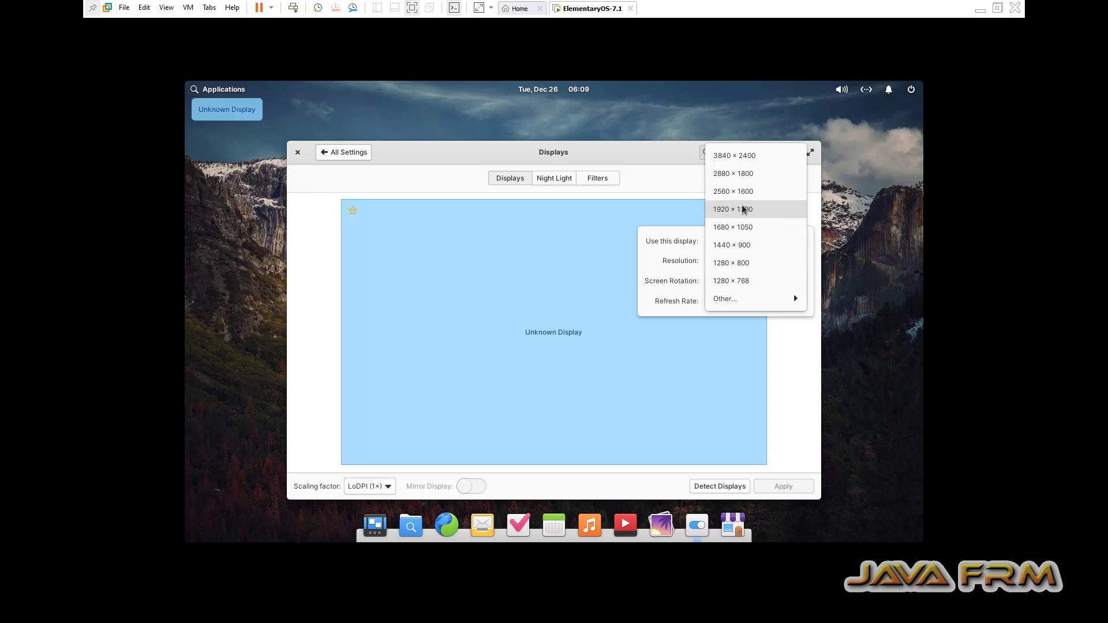
mouse_move(773, 299)
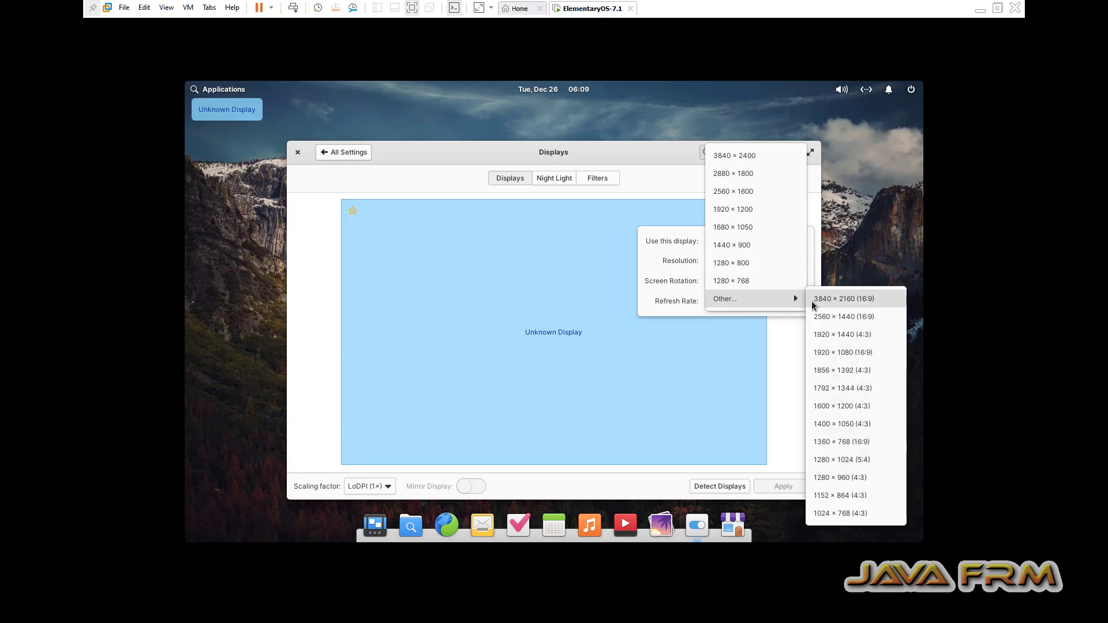
click(857, 353)
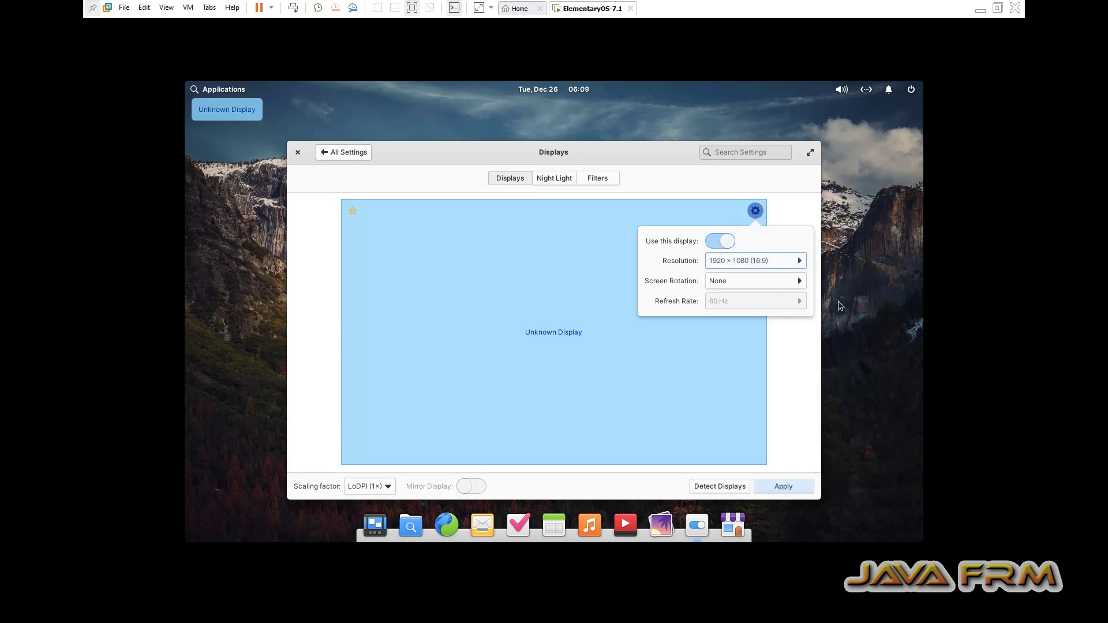
click(794, 484)
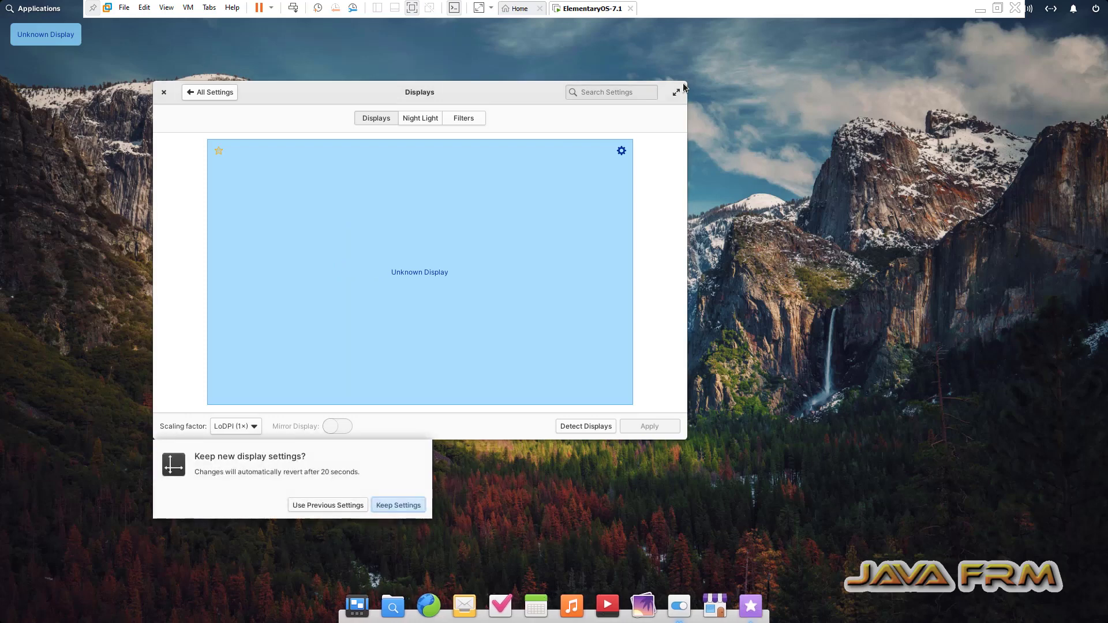
click(163, 93)
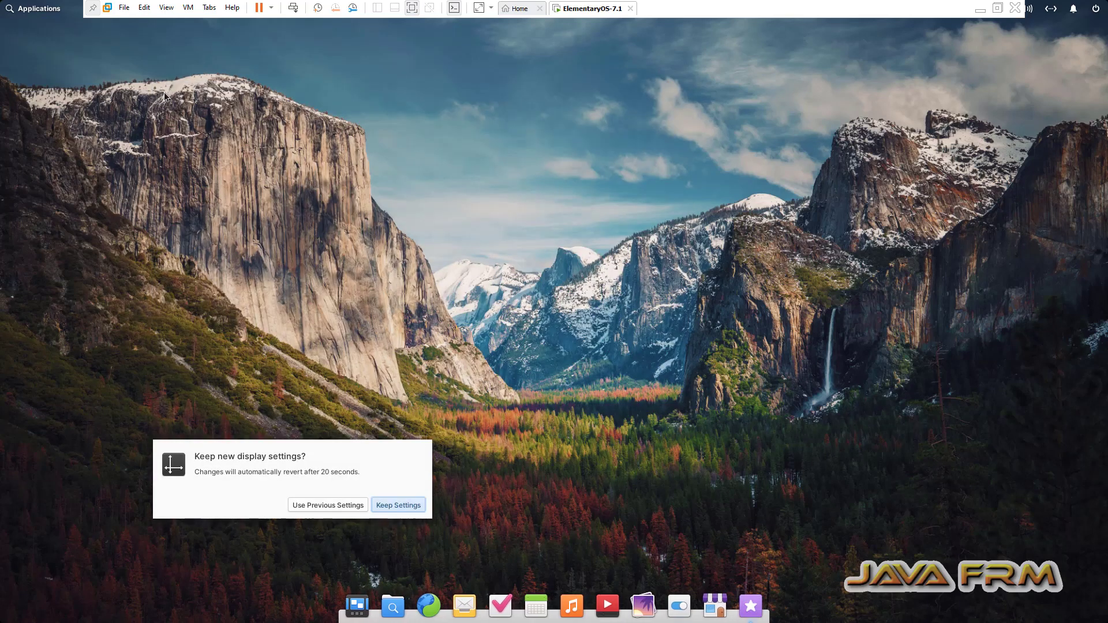
click(391, 505)
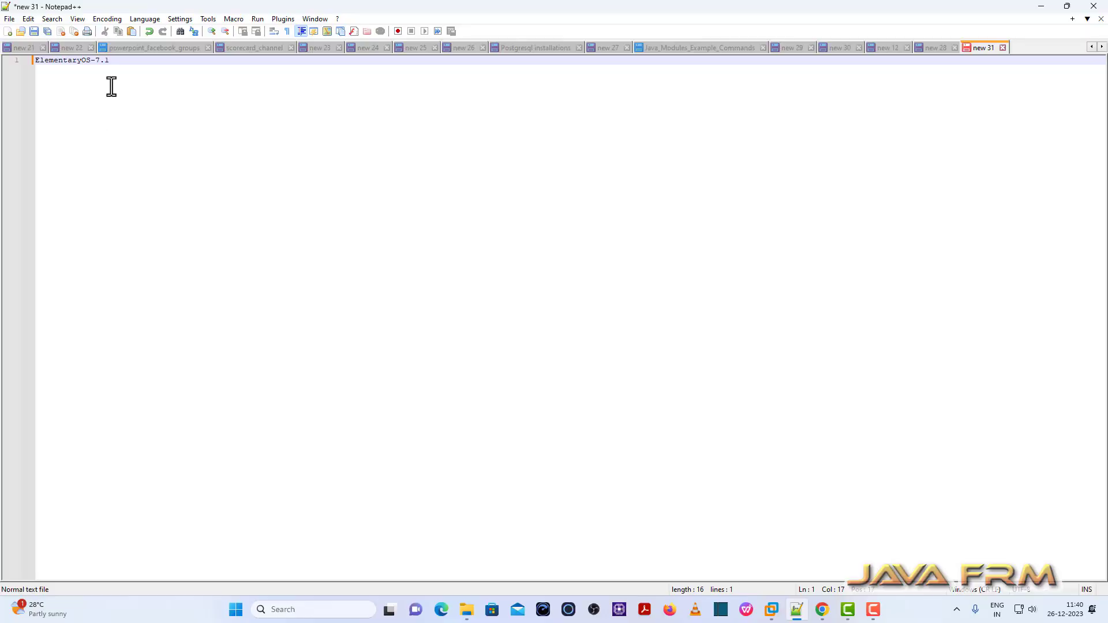
- Run 'apt install open-vm-tools open-vm-tools-desktop' as root and confirm with y
drag(111, 60, 3, 60)
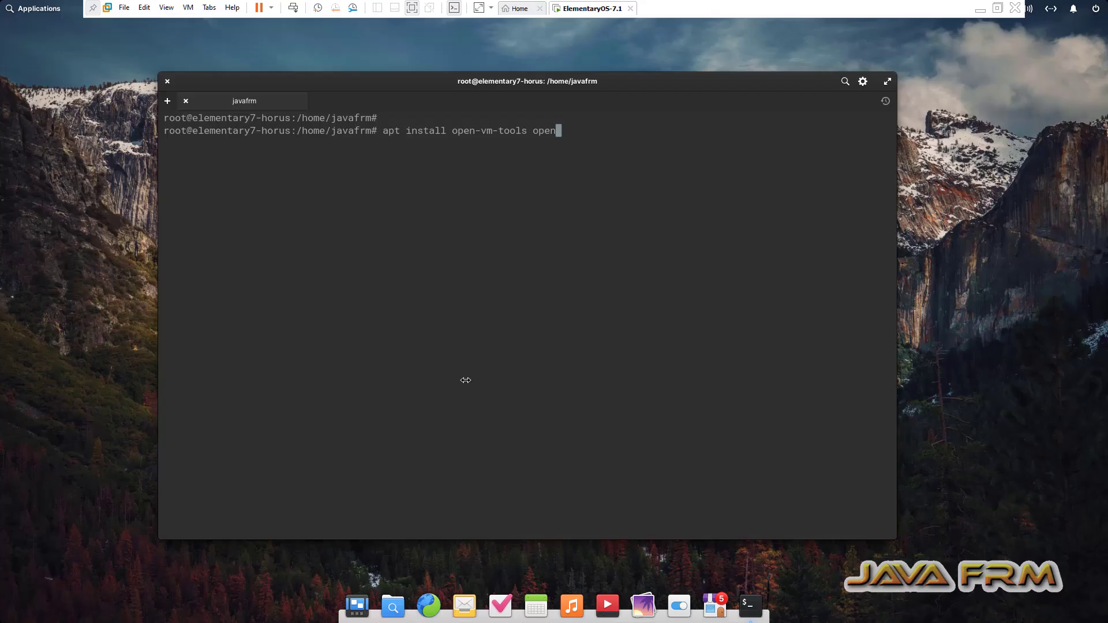
text(-vm-tools-desktop)
key(Return)
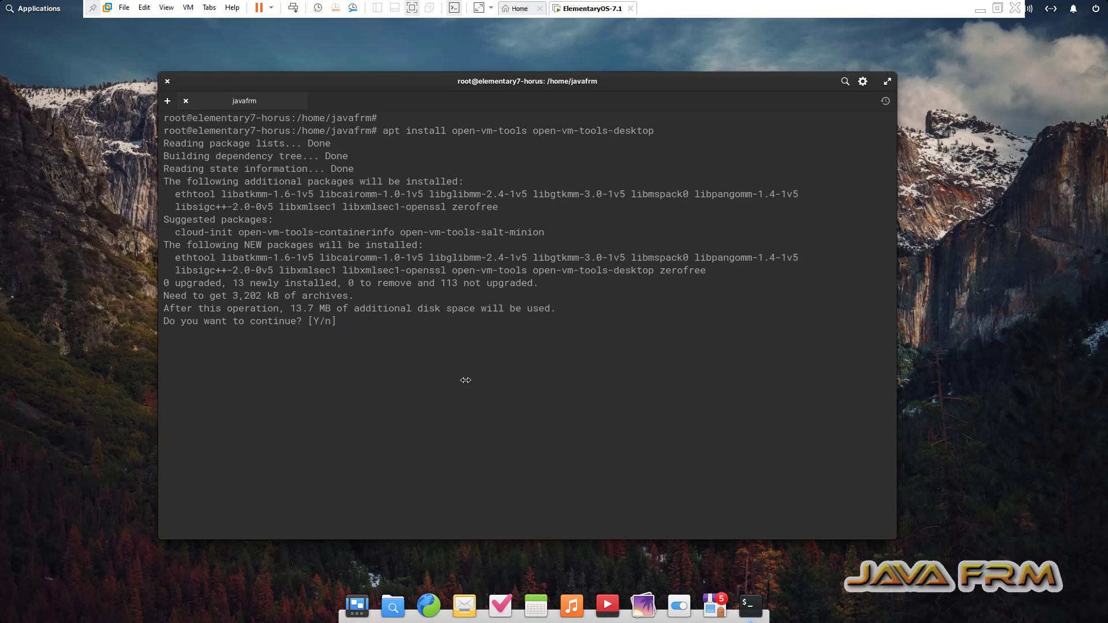
text(y)
key(Return)
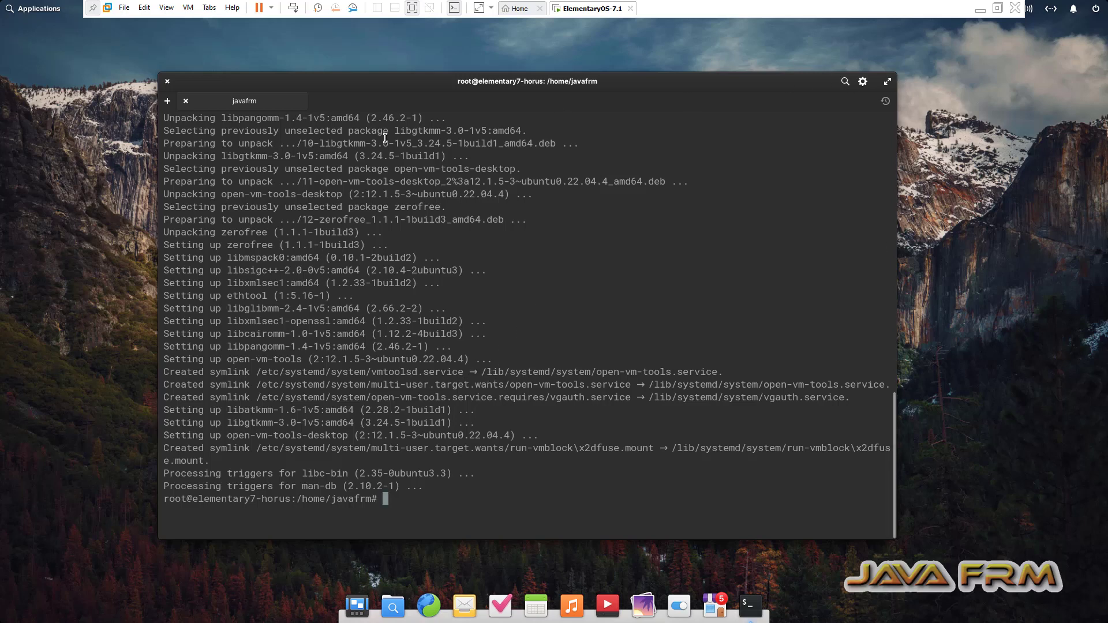
- Quit the guest terminal and restart the elementary OS guest from the power menu
click(167, 81)
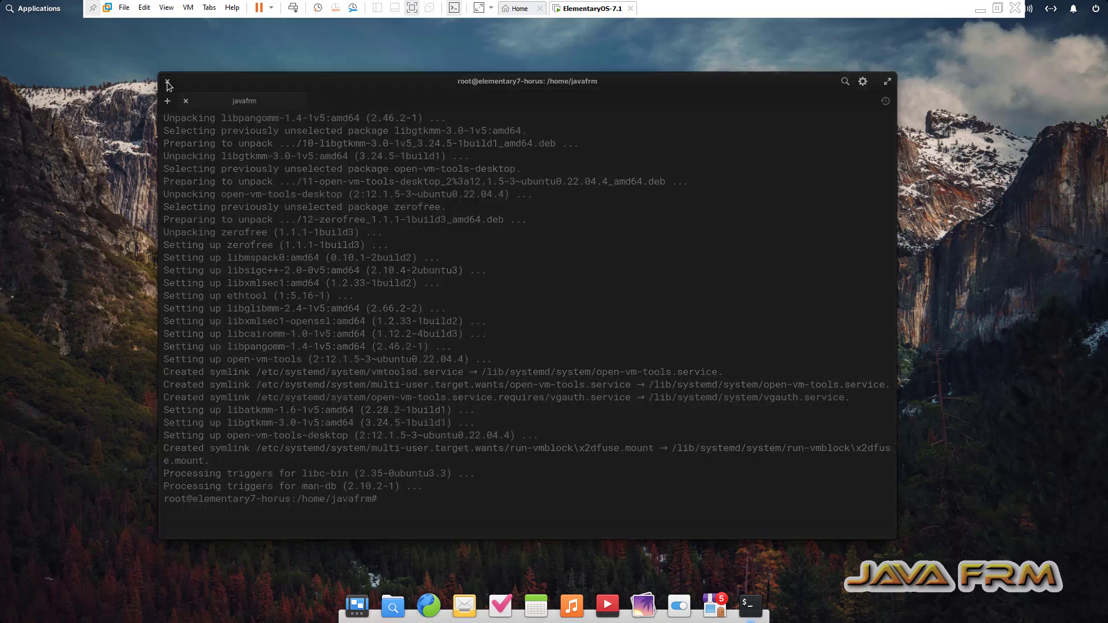
click(630, 330)
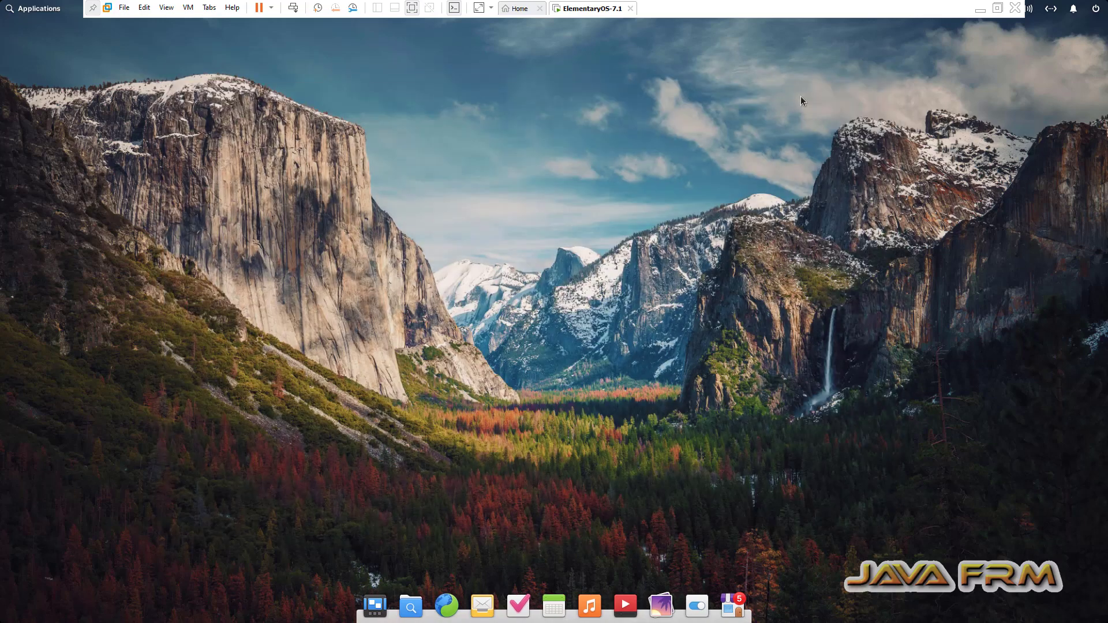
click(1096, 8)
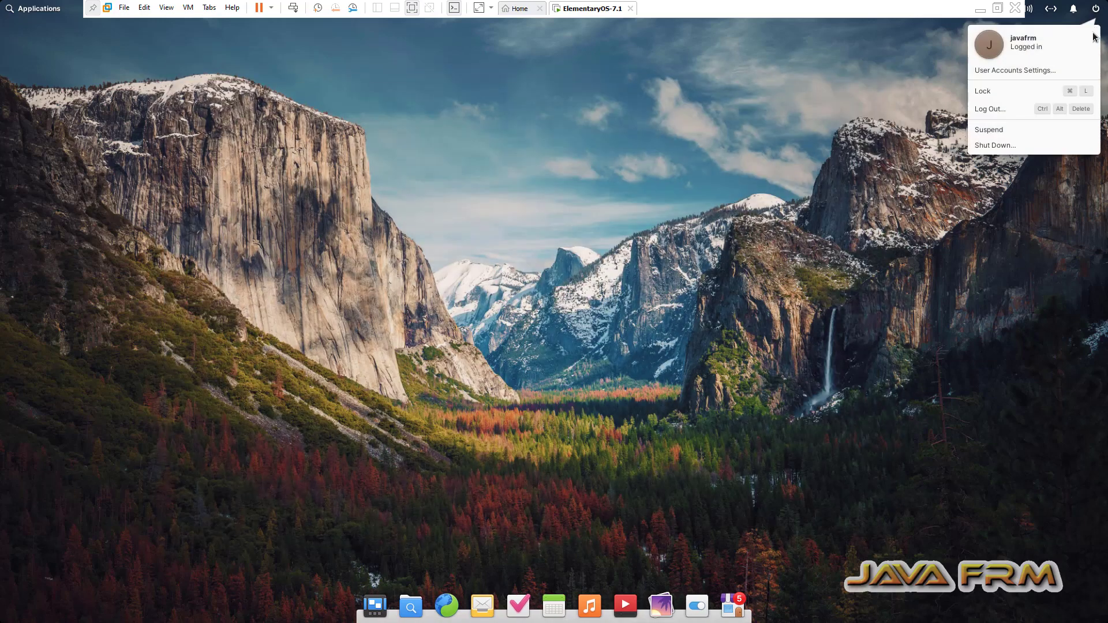
click(1009, 147)
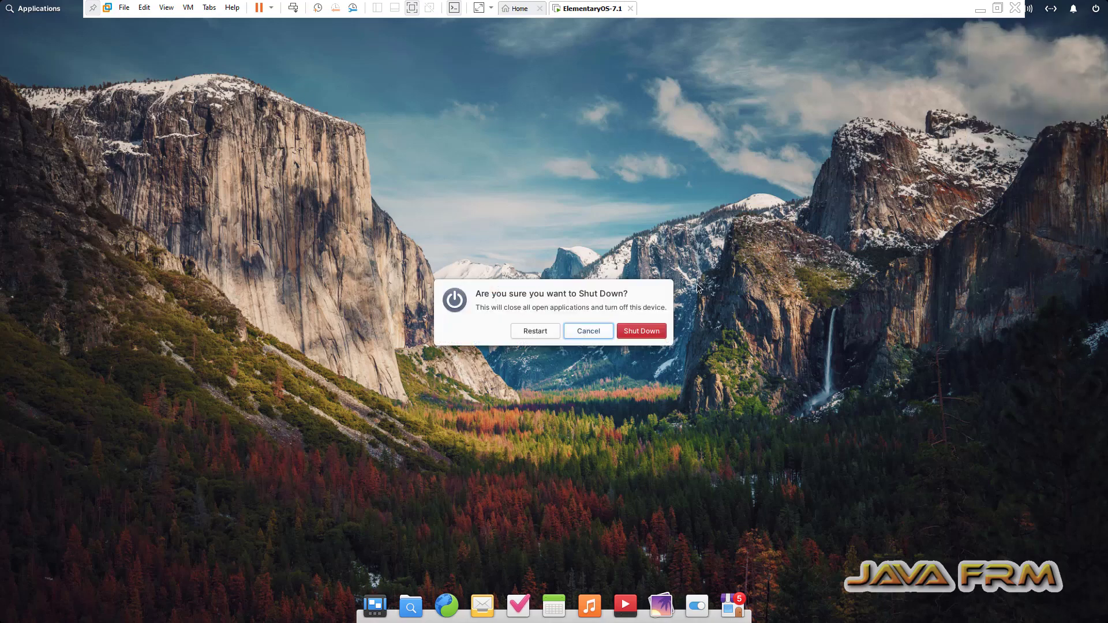
click(537, 331)
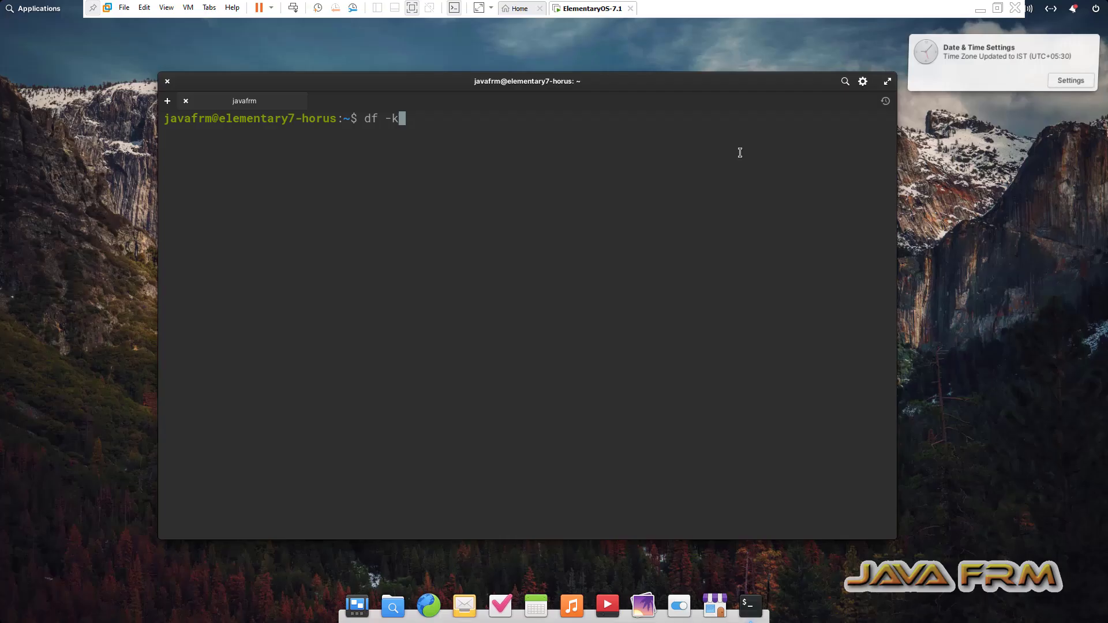
- Run df -kh in the guest terminal and copy its filesystem listing
text(h)
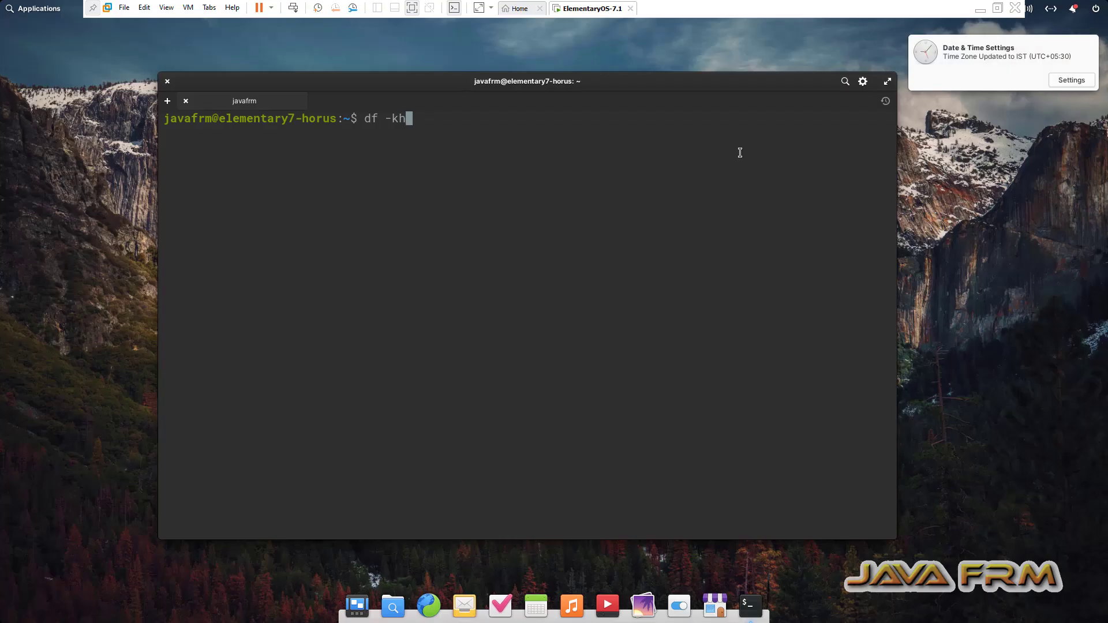
key(Return)
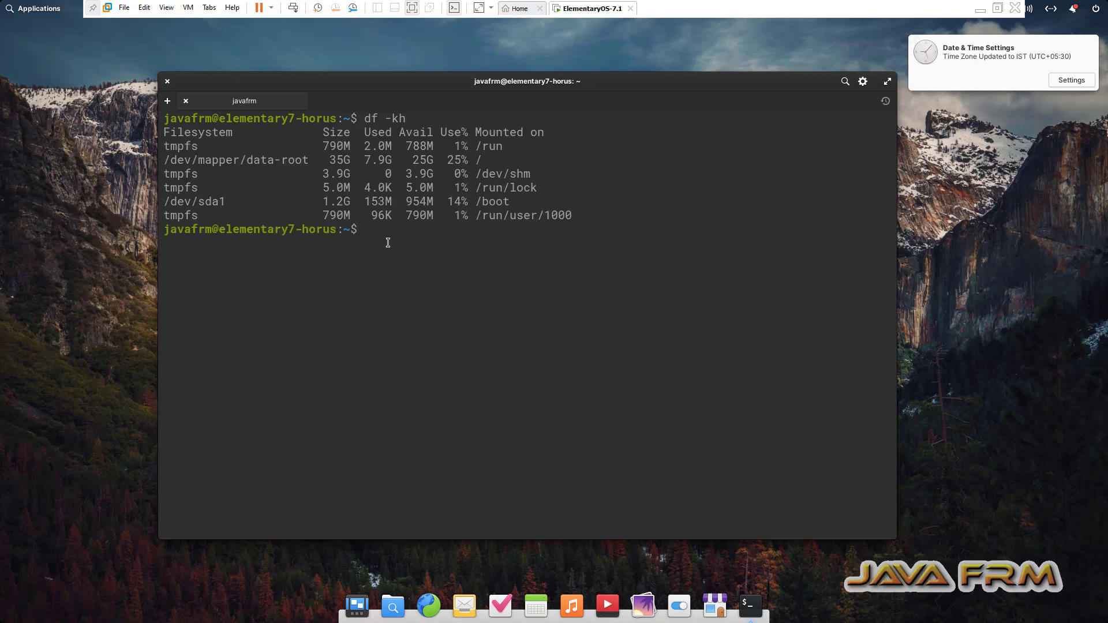
drag(408, 236, 151, 108)
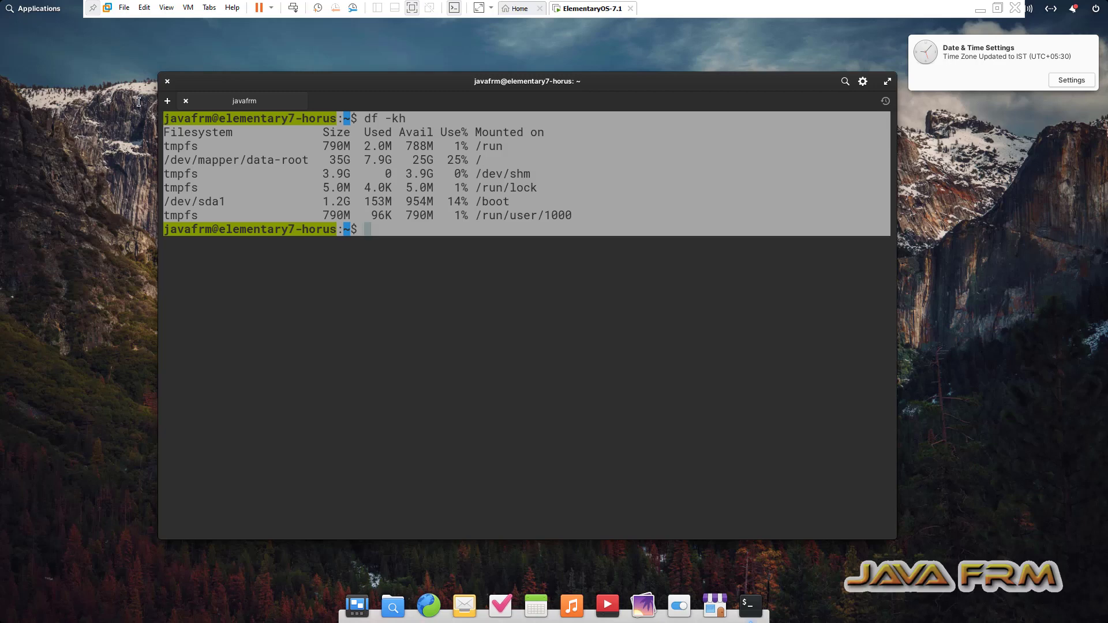
right_click(210, 120)
click(257, 158)
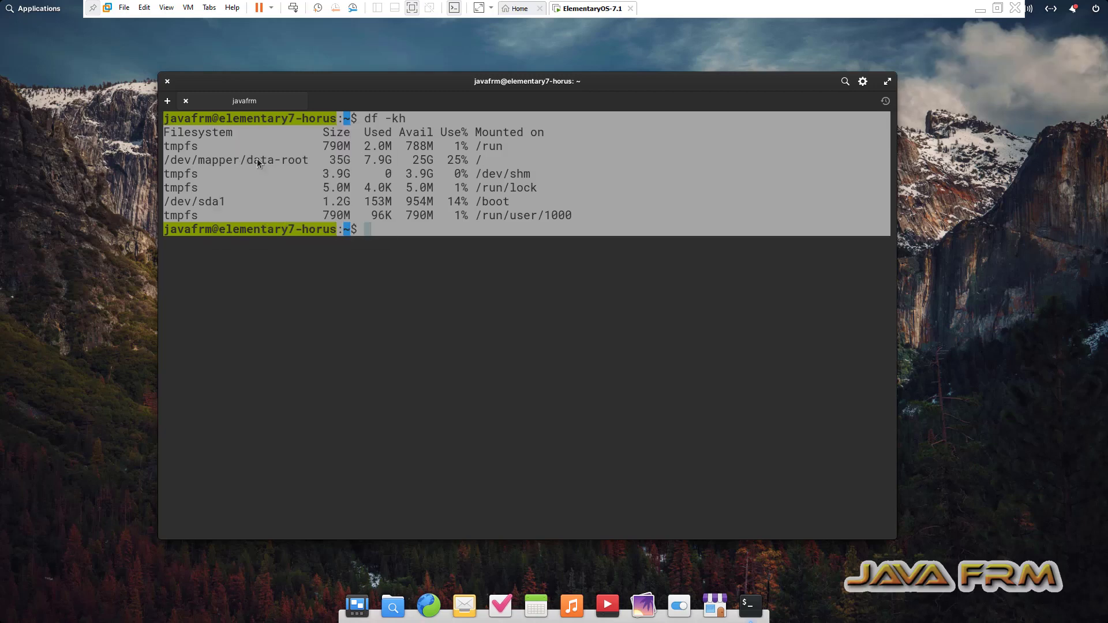
- Paste the copied df -kh listing into the Notepad++ notes
click(984, 6)
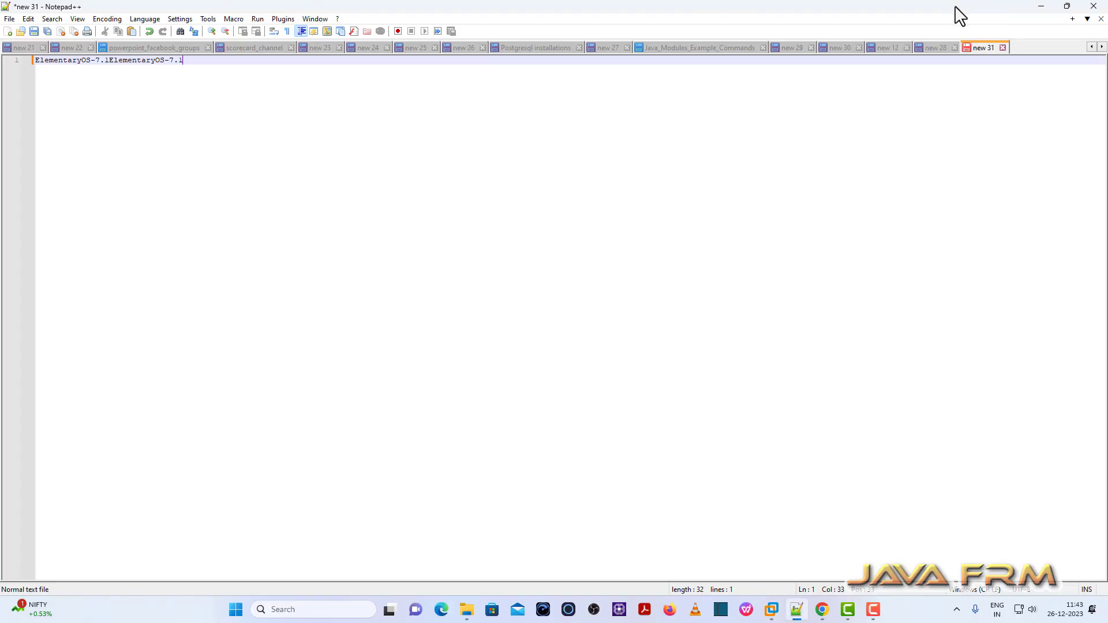
key(Return)
key(Return)
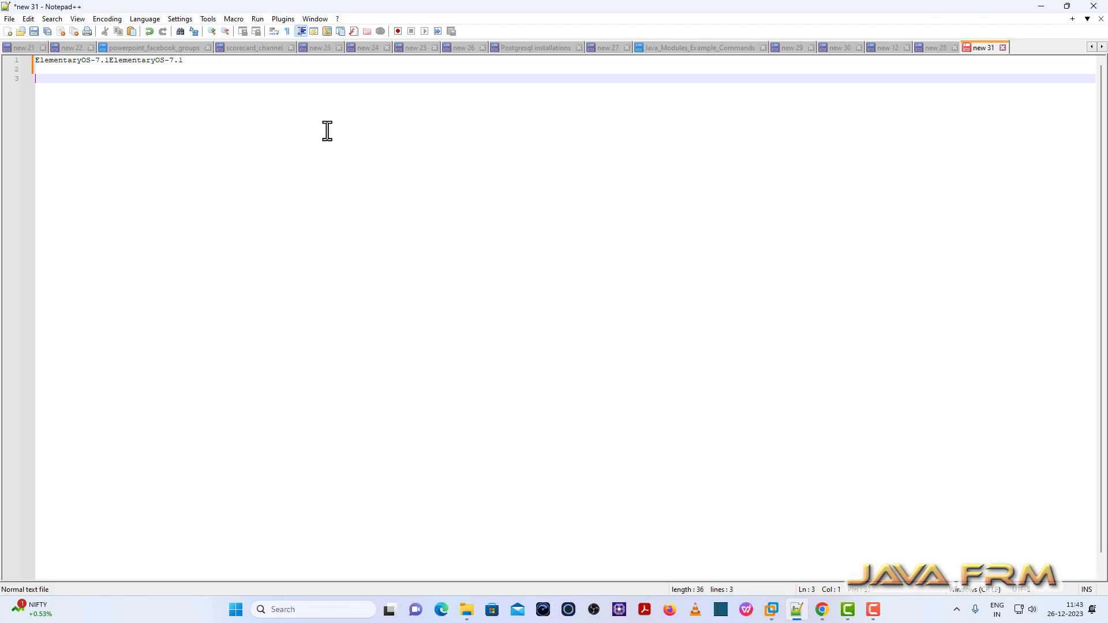
key(ctrl+v)
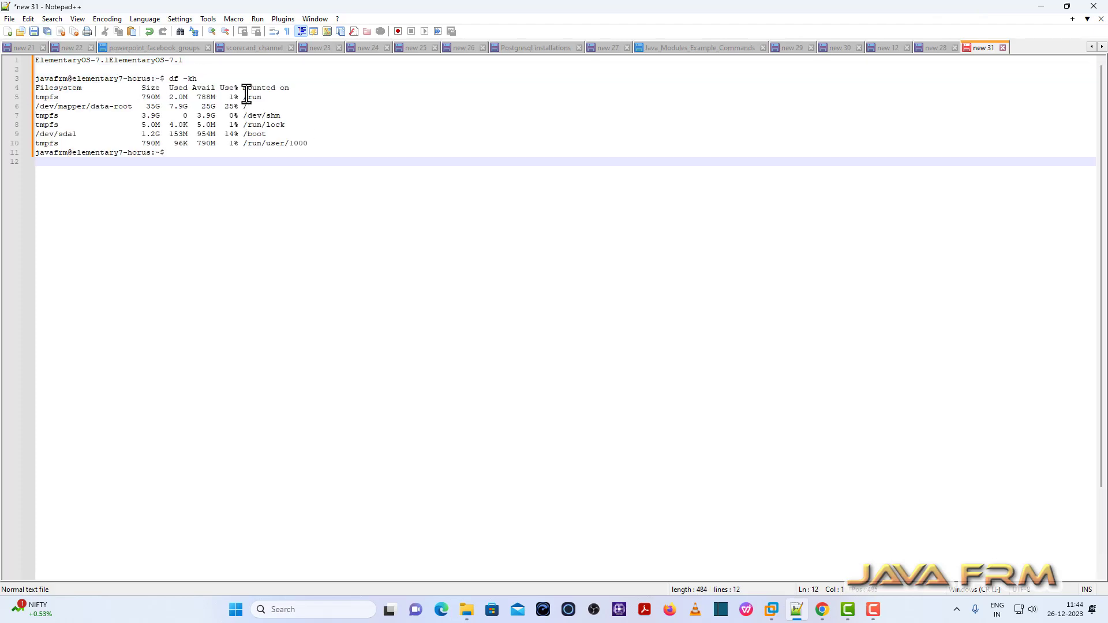
key(Return)
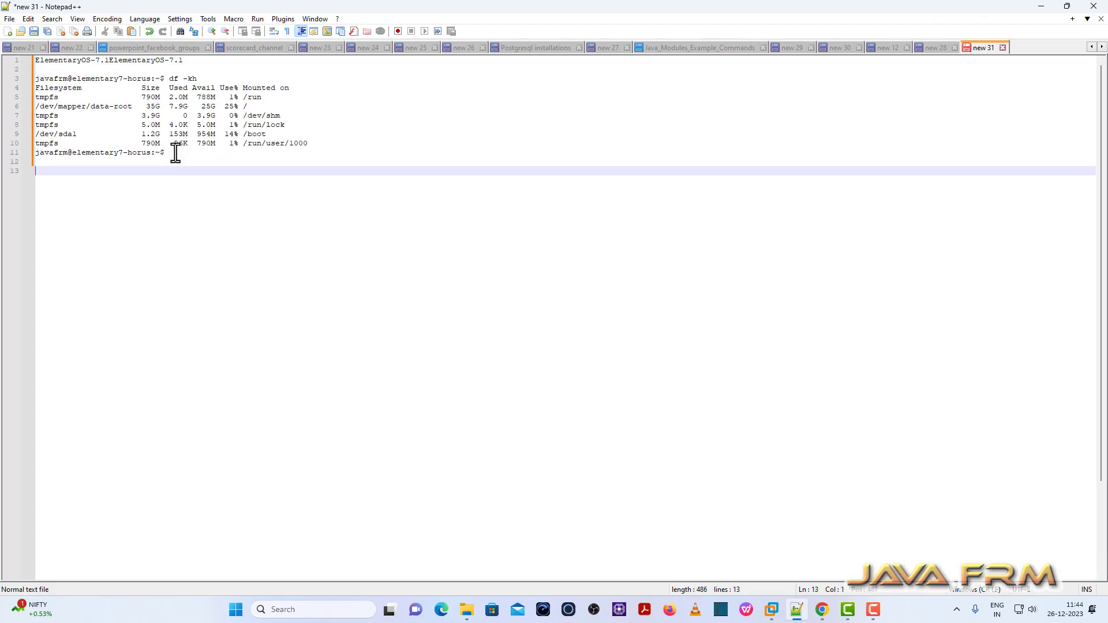
- Type the line 'Welcome to ElementaryOS 7 Horus on VMWARE' and select it
text(Welcome to El)
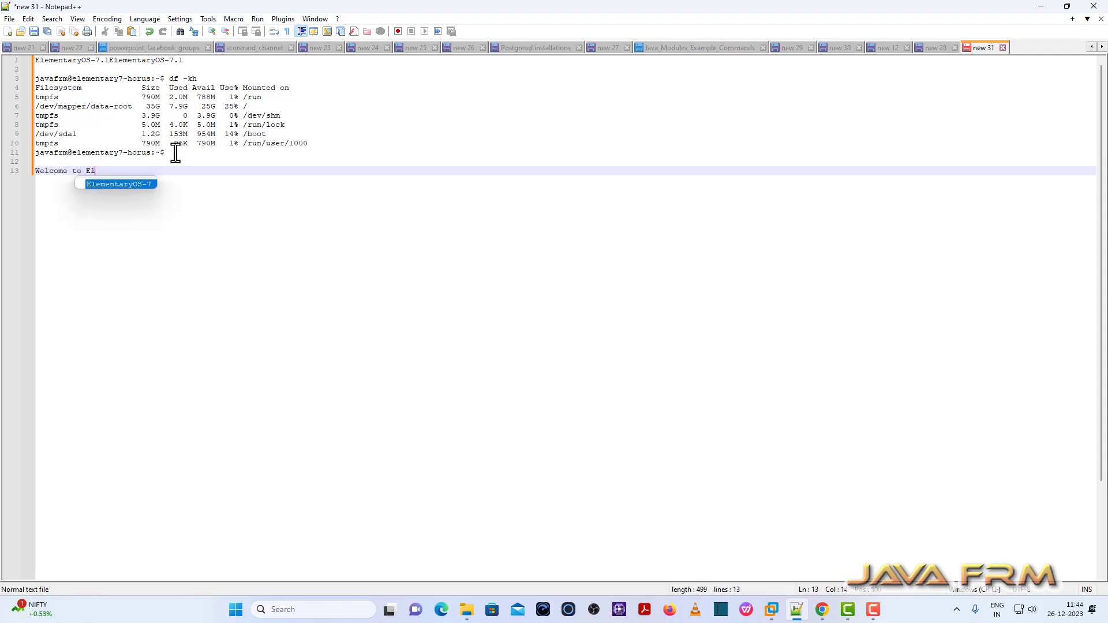
key(Return)
key(BackSpace)
key(BackSpace)
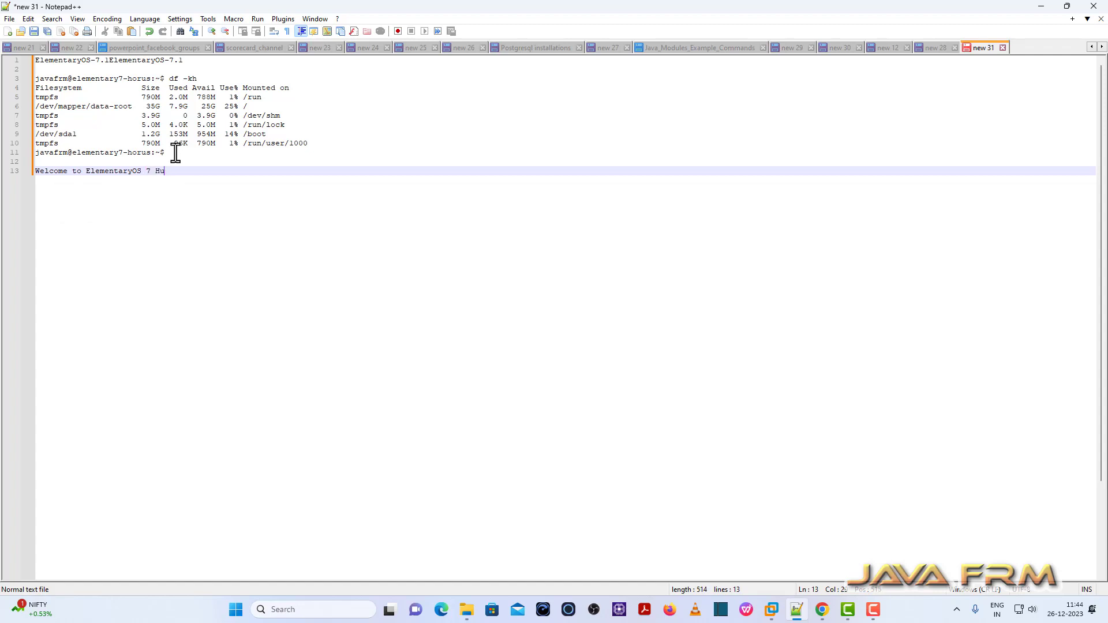
text(7 Horus on VMWARE)
drag(243, 169, 2, 172)
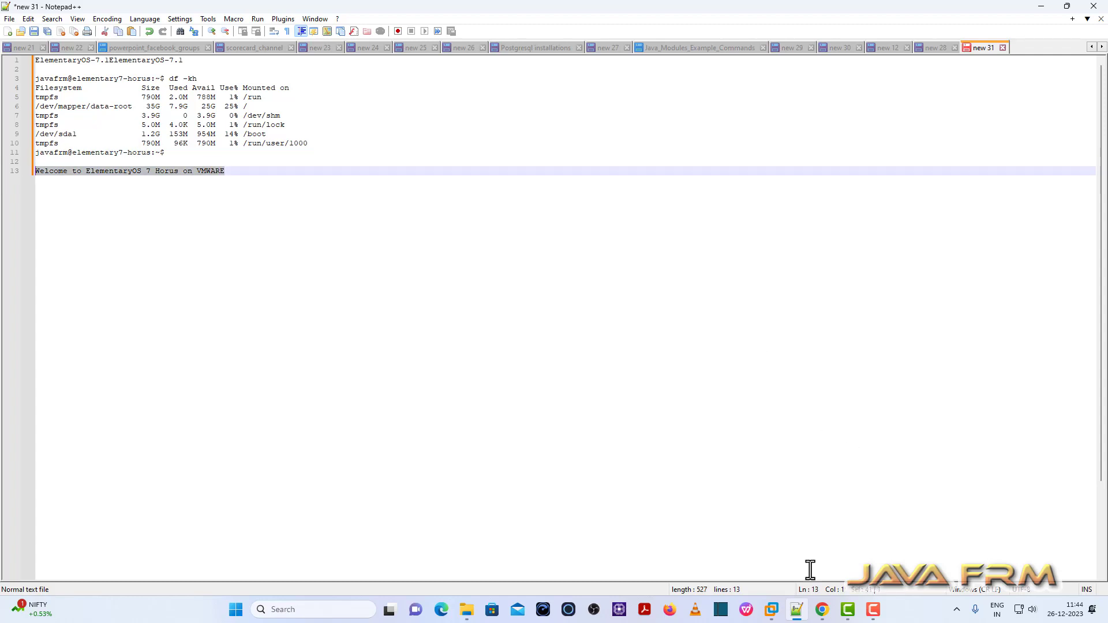
- Paste and run the welcome line in the guest terminal, then close it and reposition Files
mouse_move(772, 610)
click(798, 549)
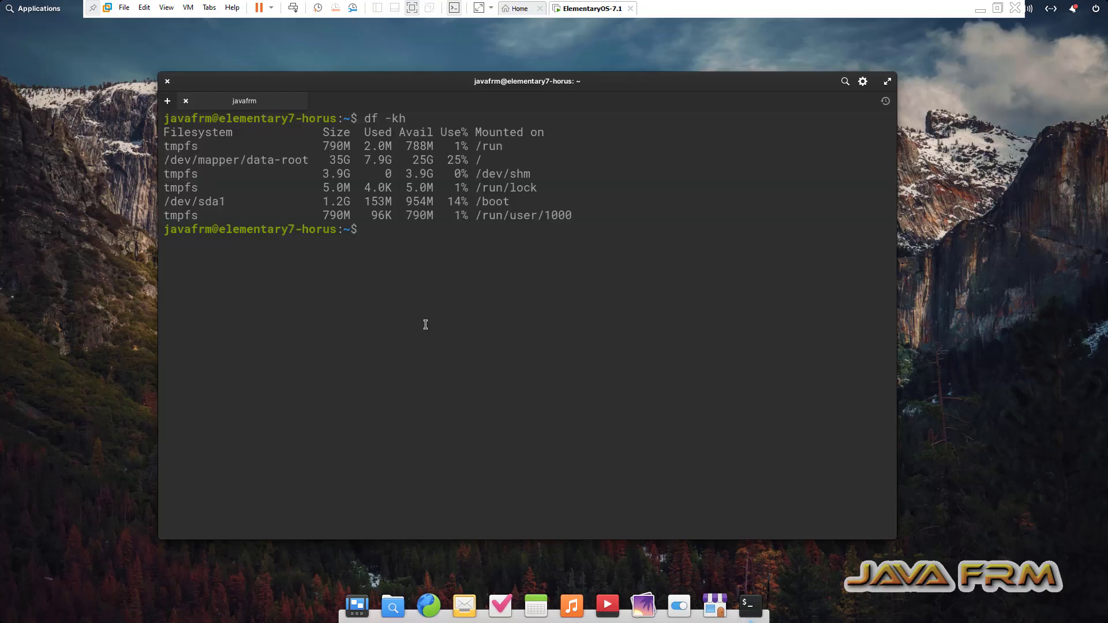
key(Return)
right_click(416, 316)
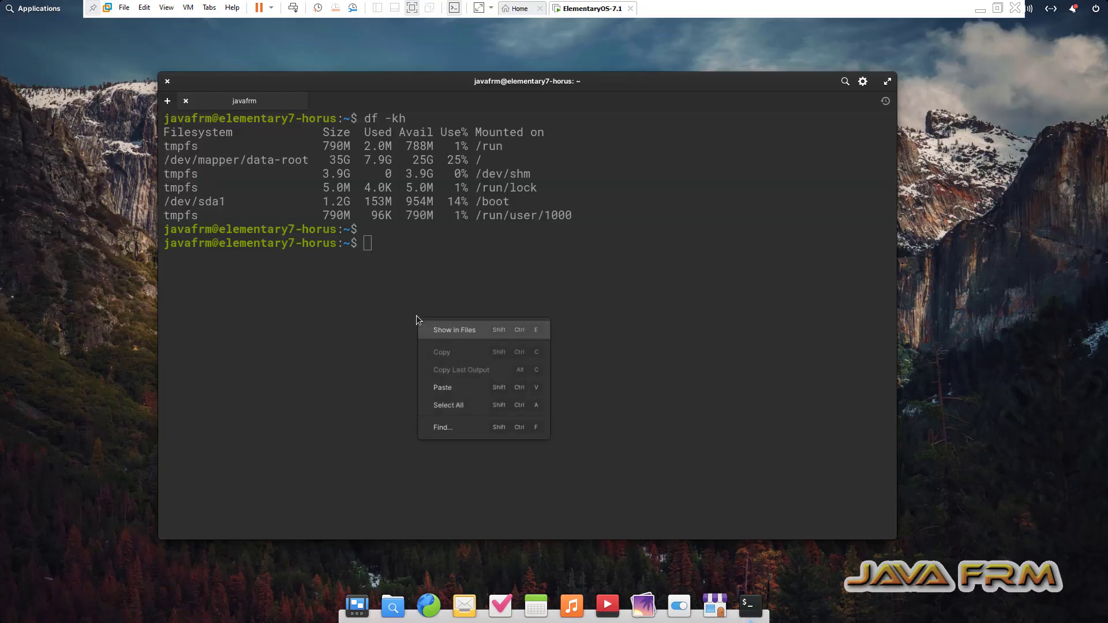
click(454, 388)
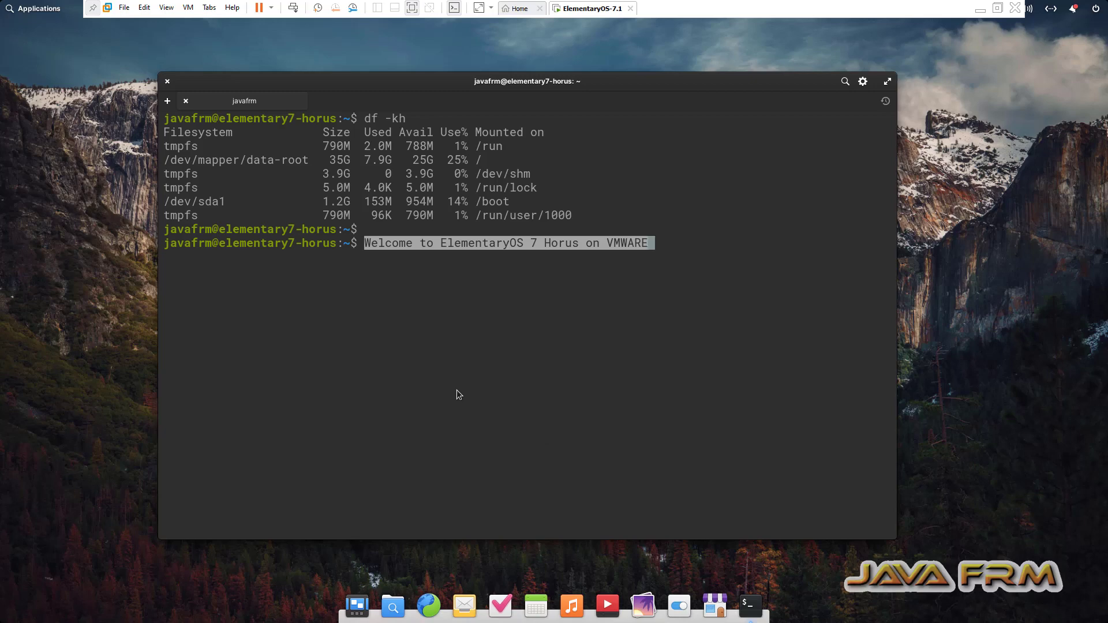
key(Return)
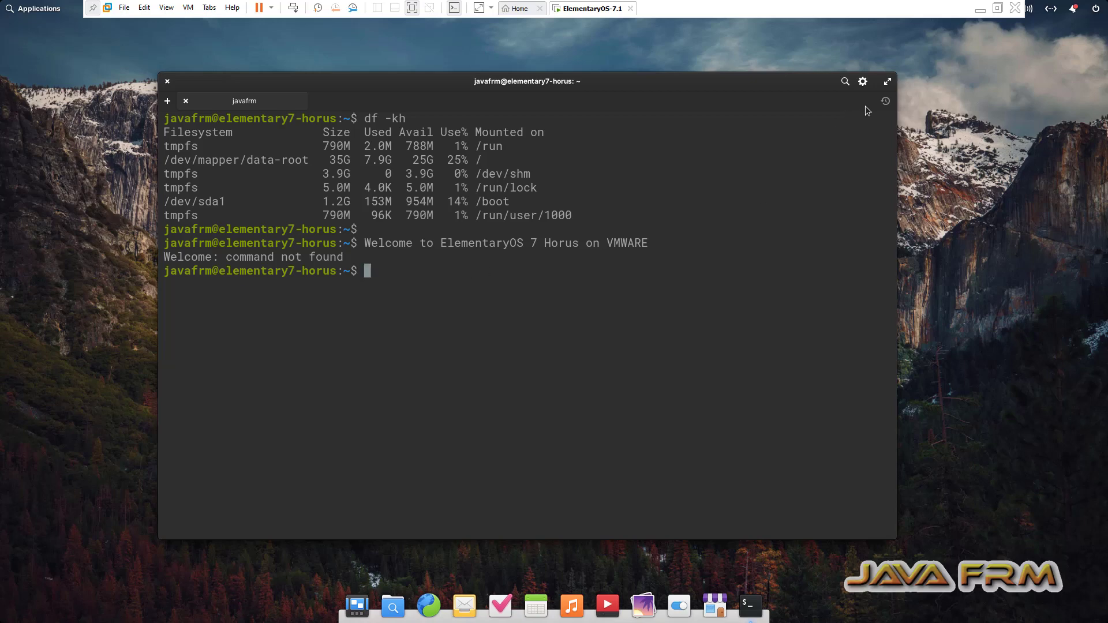
click(166, 82)
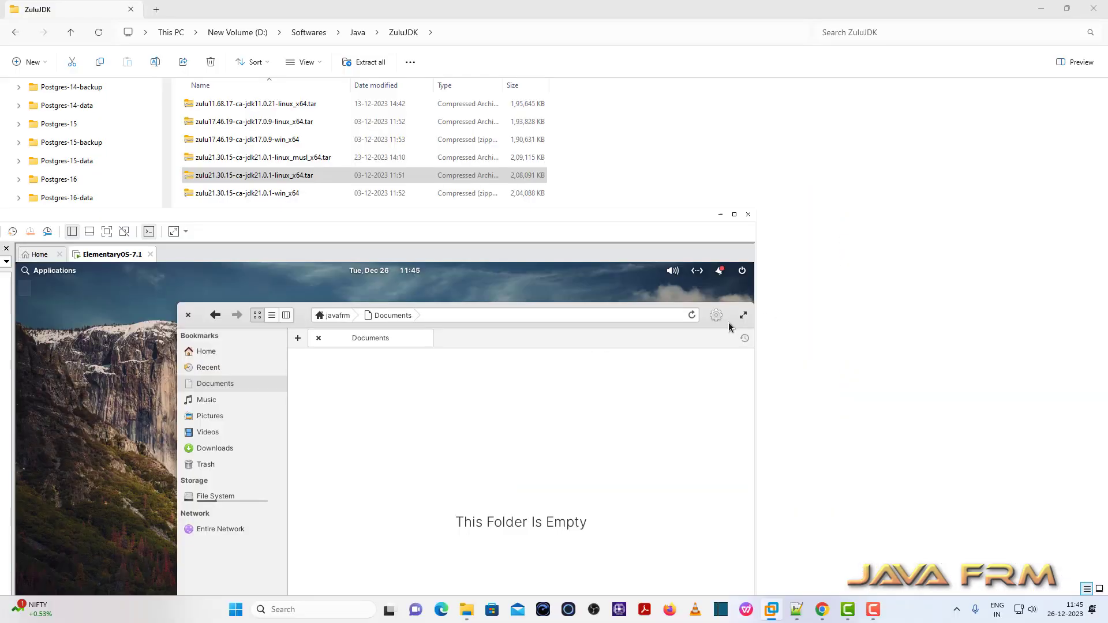
drag(728, 322, 639, 287)
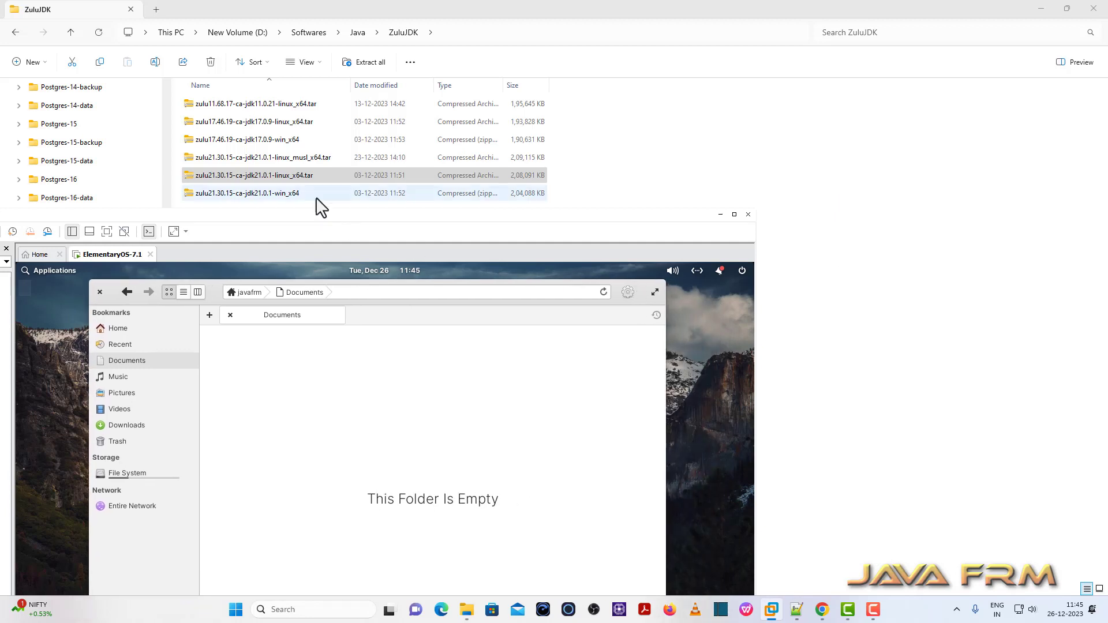
- Copy the zulu21 and zulu17 linux archives into guest Documents and inspect zulu17 in Archive Manager
click(288, 172)
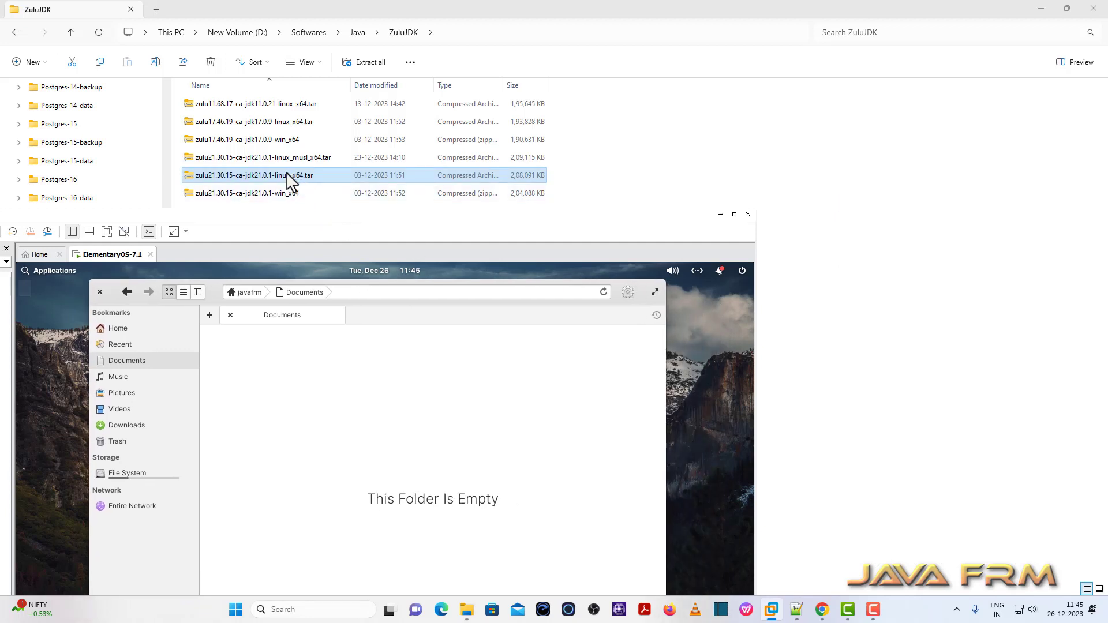
drag(286, 172, 357, 403)
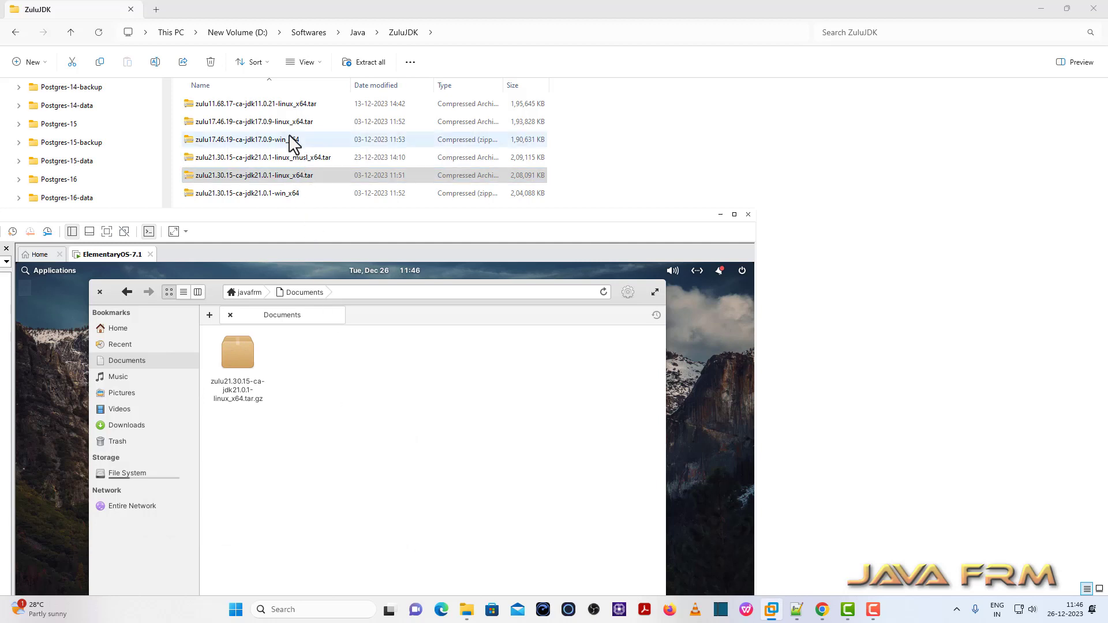
drag(296, 128, 321, 383)
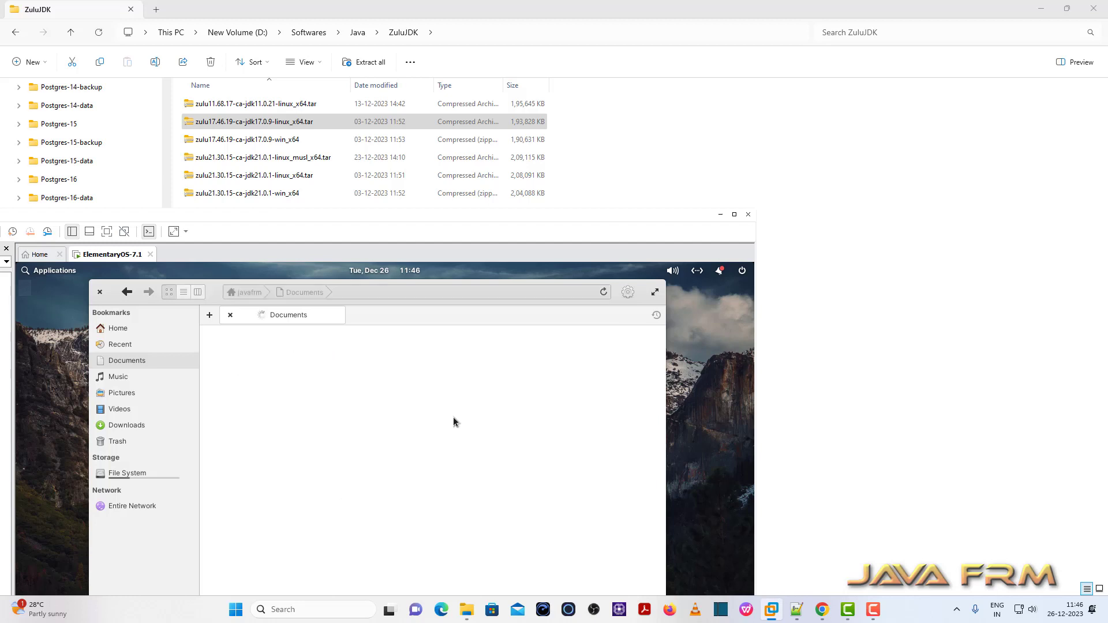
right_click(236, 357)
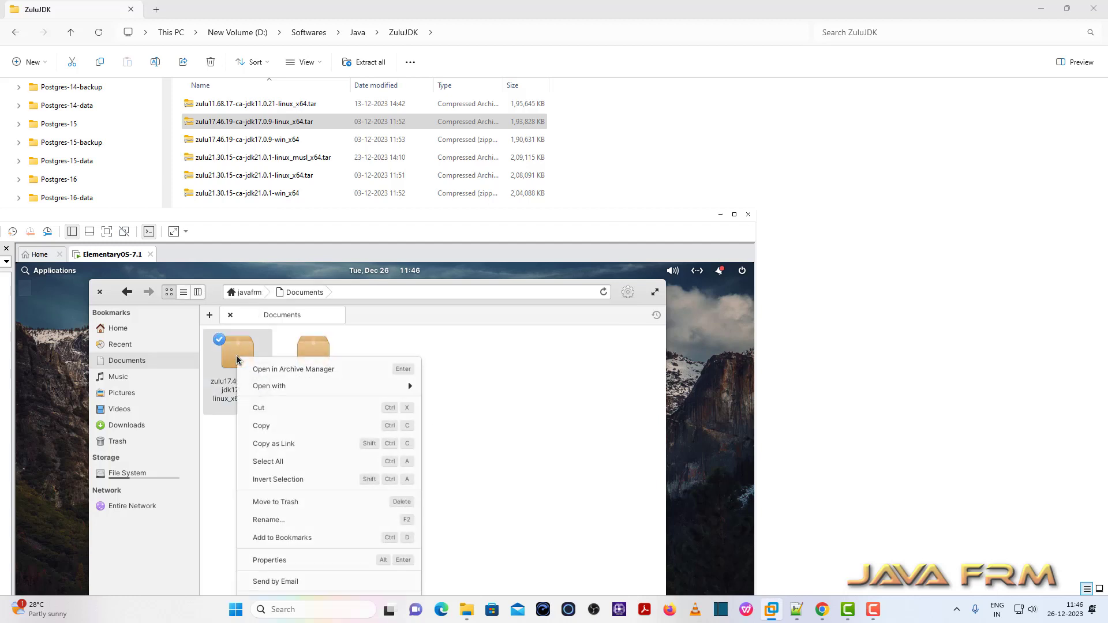
click(296, 372)
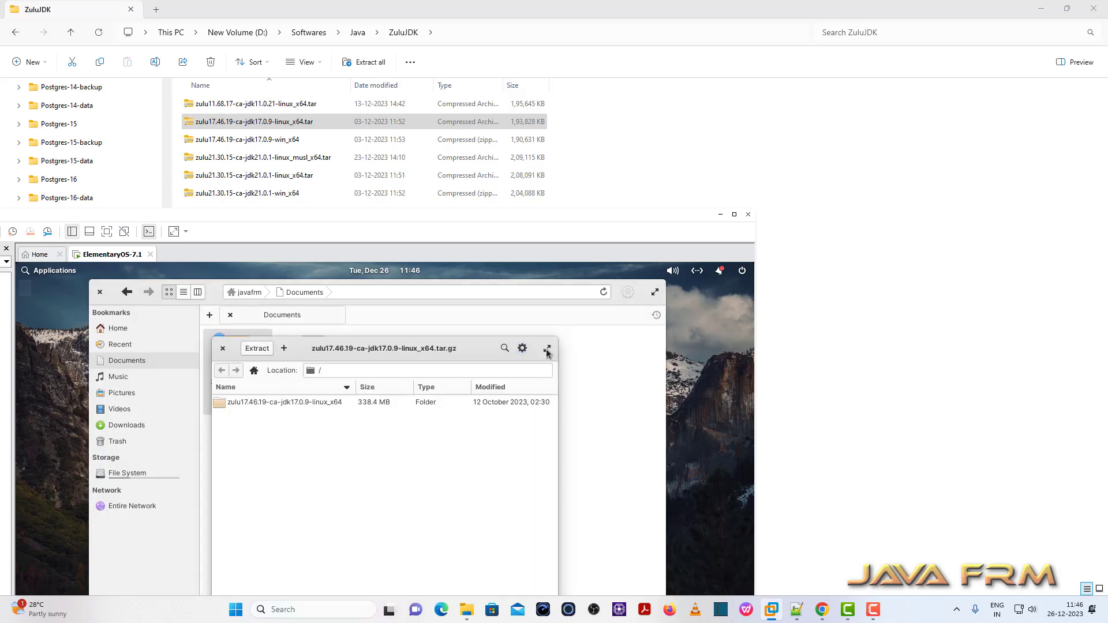
click(223, 348)
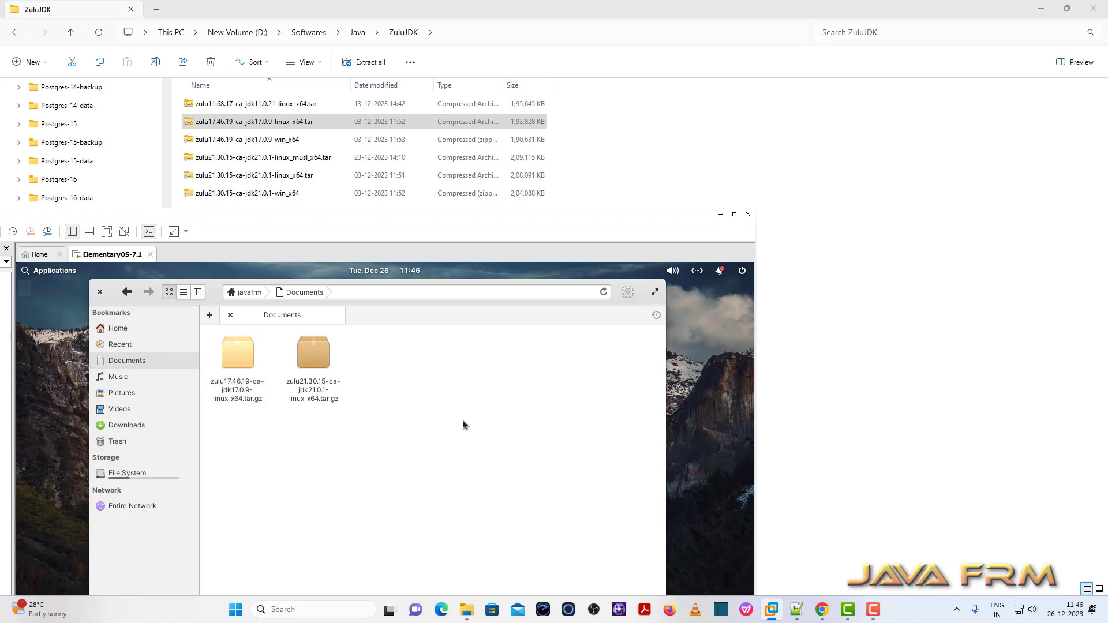
- Delete both zulu archives from Documents and close the file manager
drag(205, 326, 547, 434)
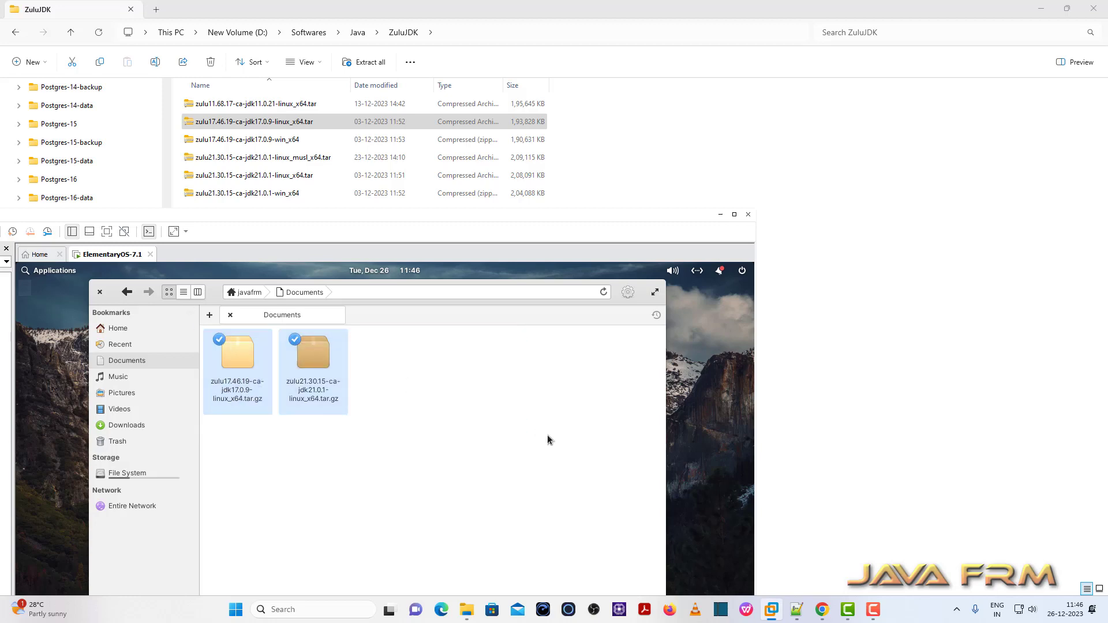
key(Delete)
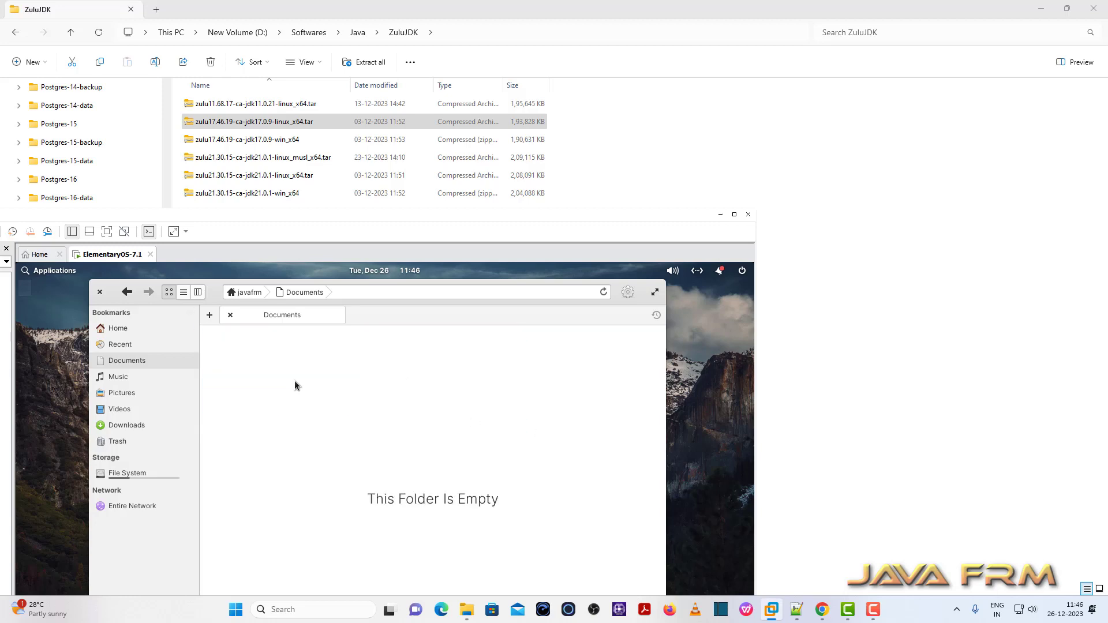
click(100, 292)
- Maximize VMware, dismiss the install hint bar, and confirm Shut Down from the guest power menu
click(734, 214)
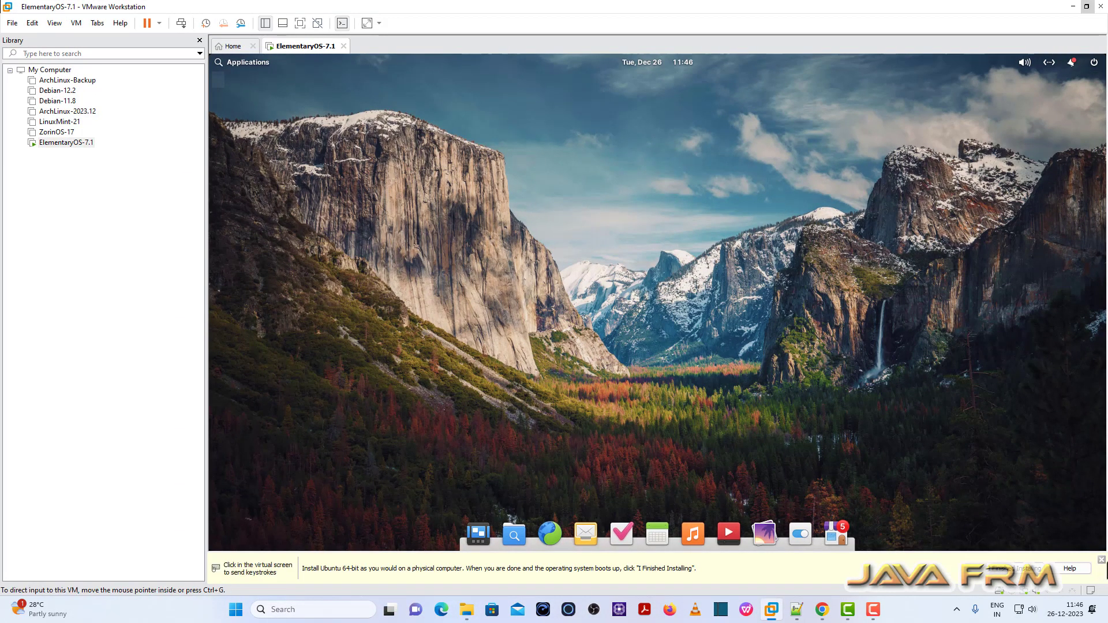
click(1101, 562)
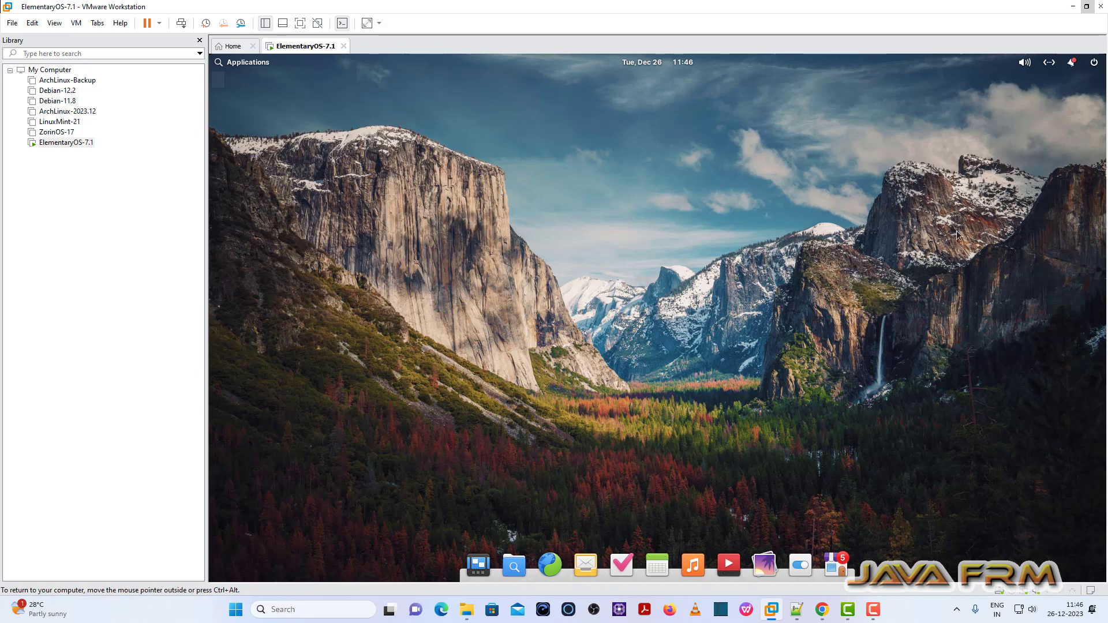
click(1094, 63)
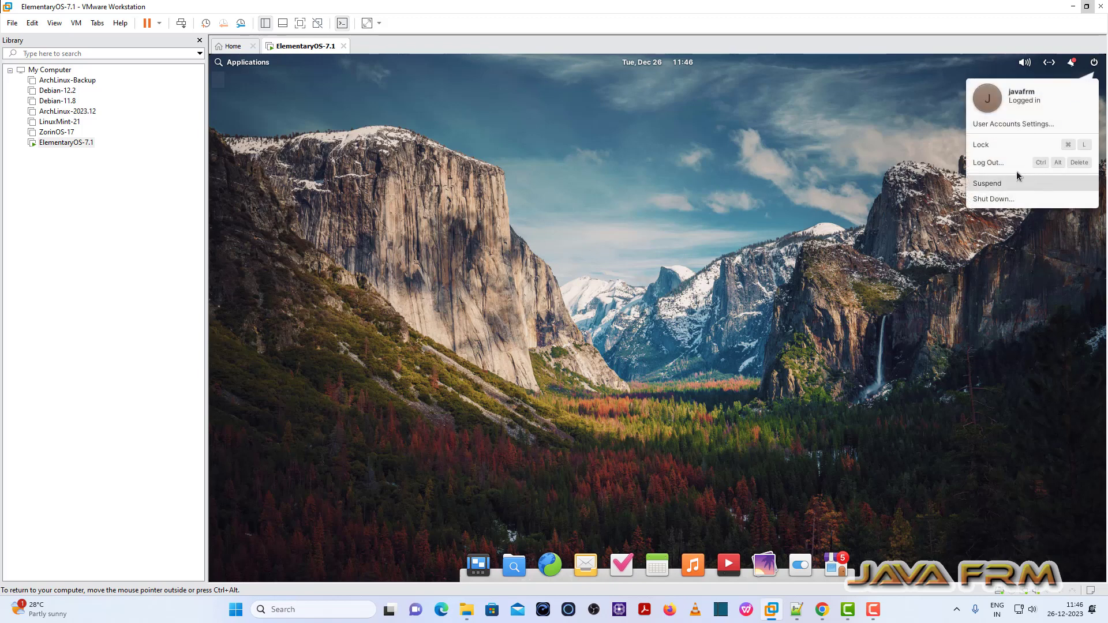
click(993, 199)
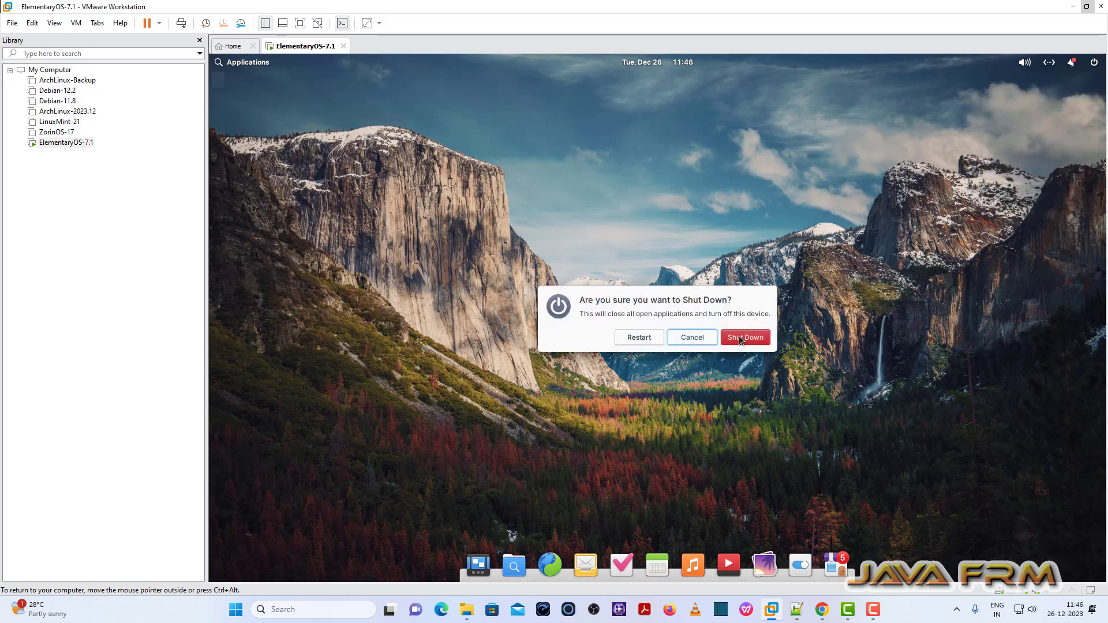
click(740, 337)
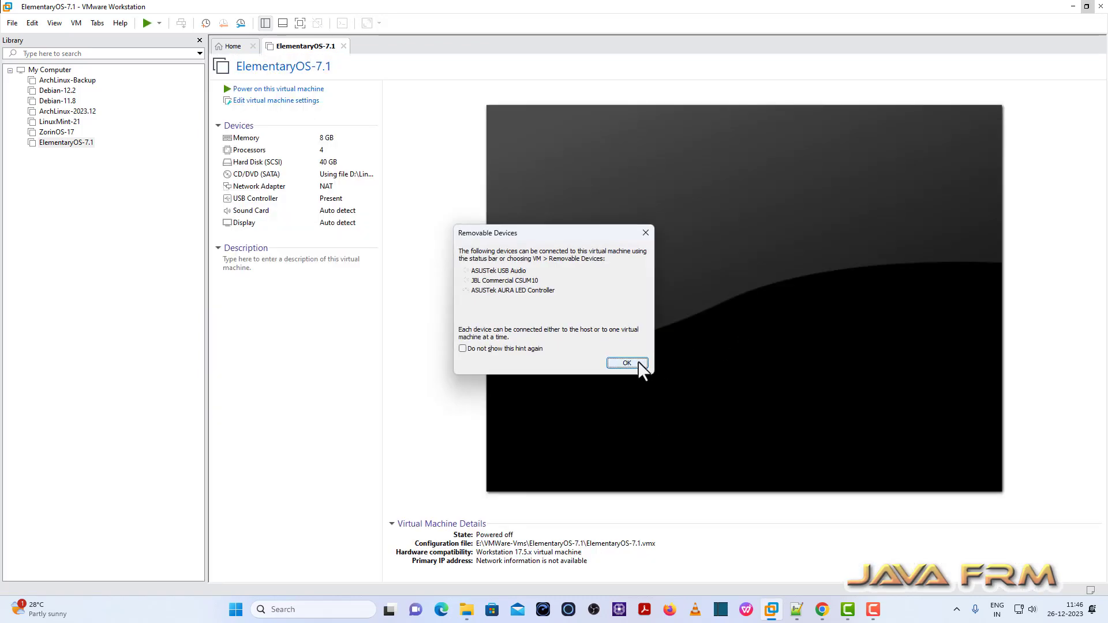
- Set the VM's Shared Folders option to Always enabled and start adding a share
click(627, 363)
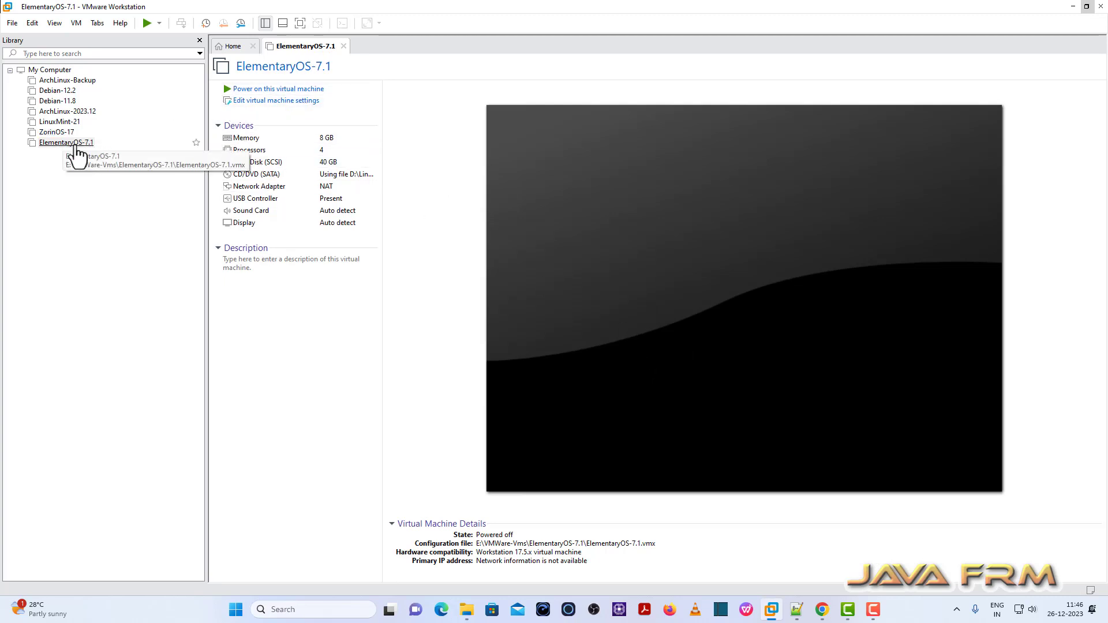
click(276, 101)
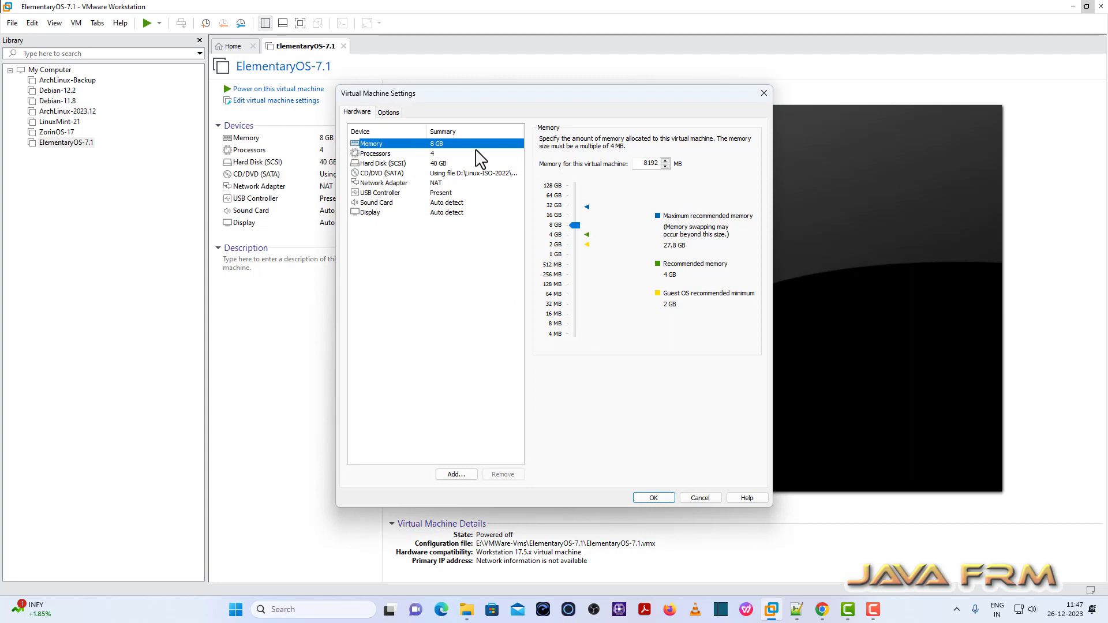
click(388, 112)
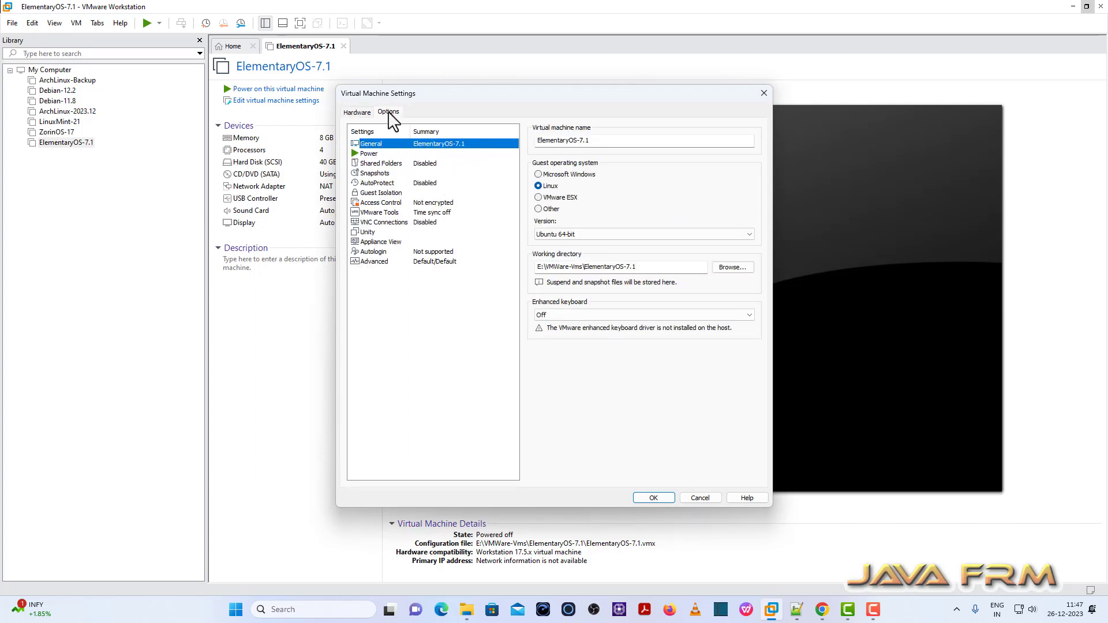
click(387, 163)
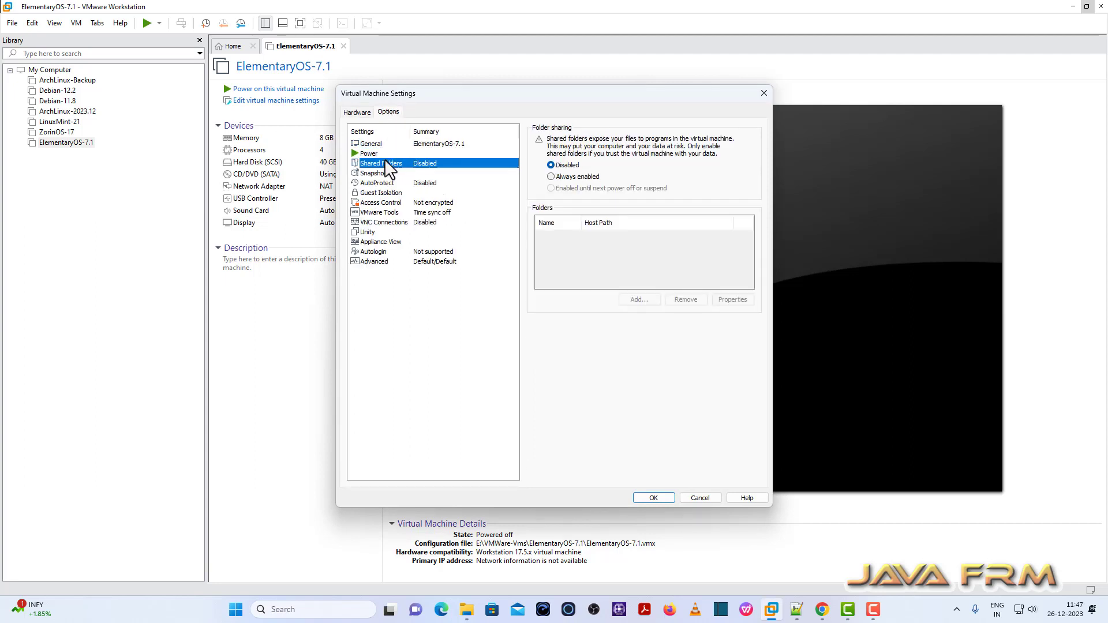
click(551, 177)
click(640, 300)
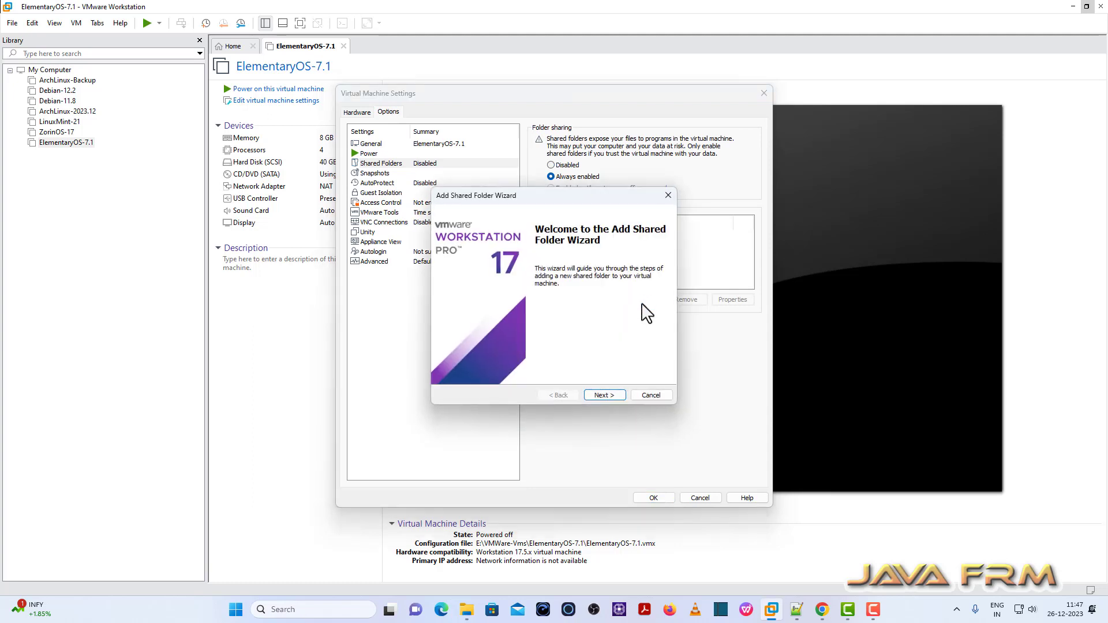
click(605, 394)
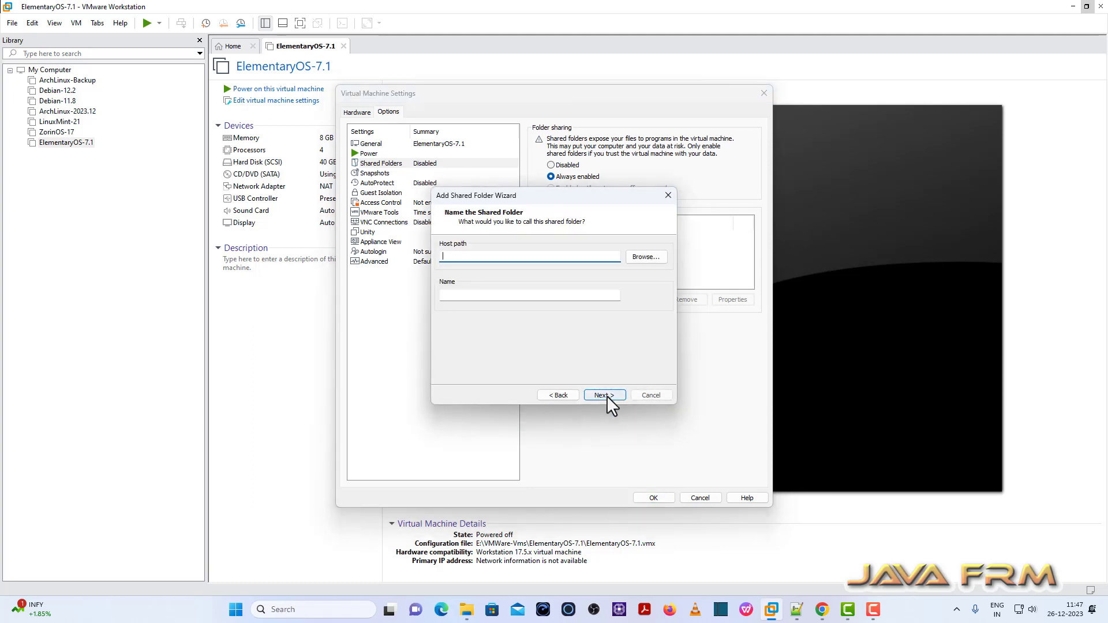
- Choose D:\Linux-ISO-2022 as the host folder to share
click(641, 257)
double_click(529, 354)
scroll(551, 360, down, 4)
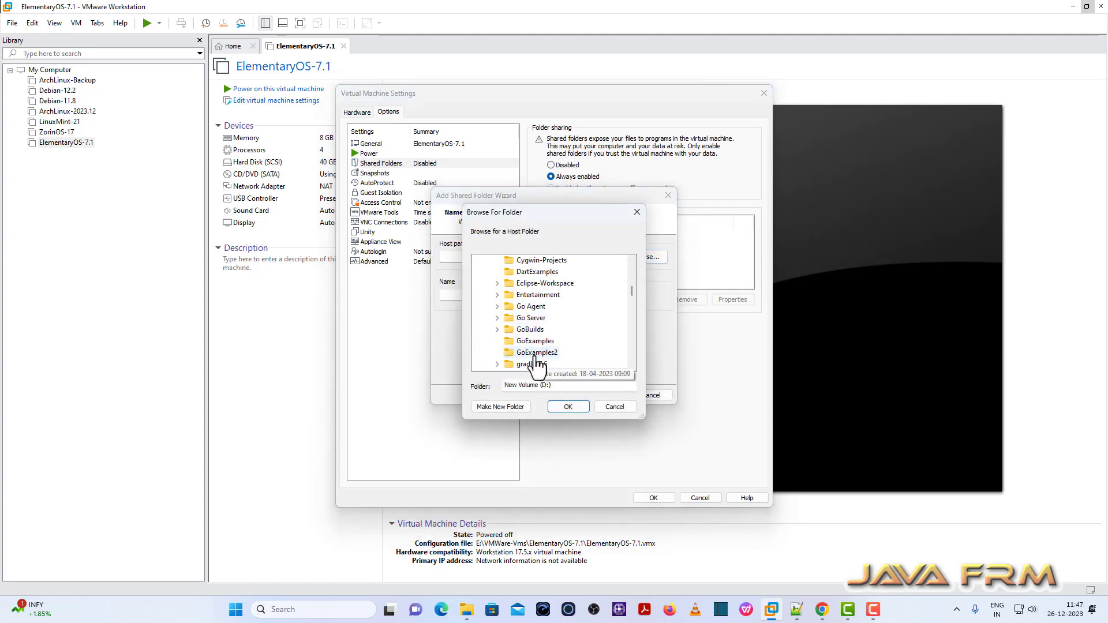
scroll(553, 361, down, 3)
double_click(538, 329)
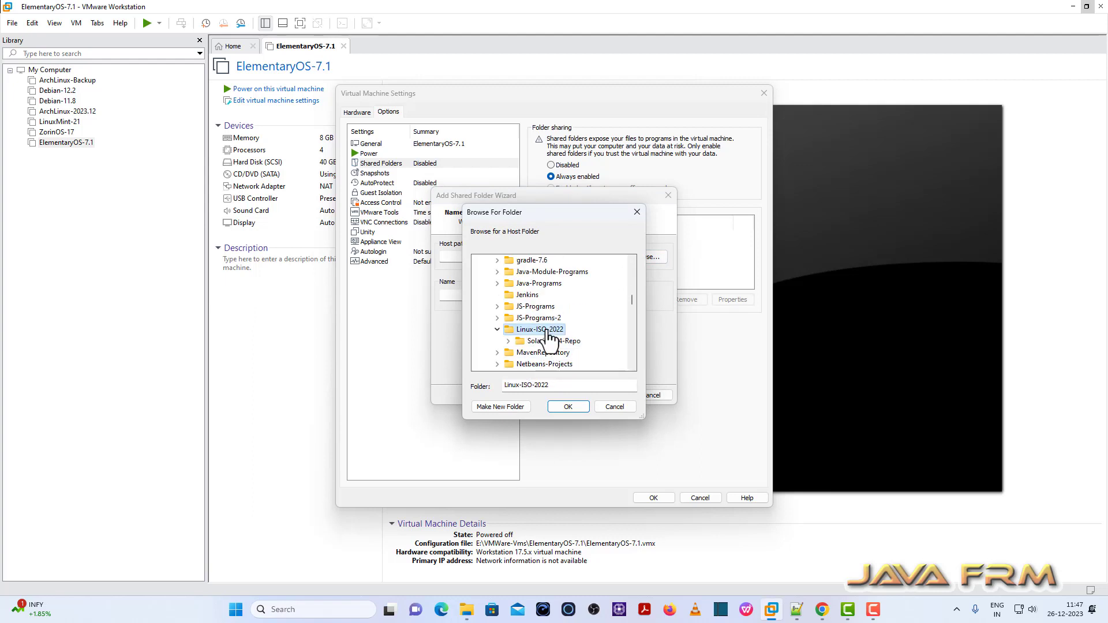
click(566, 407)
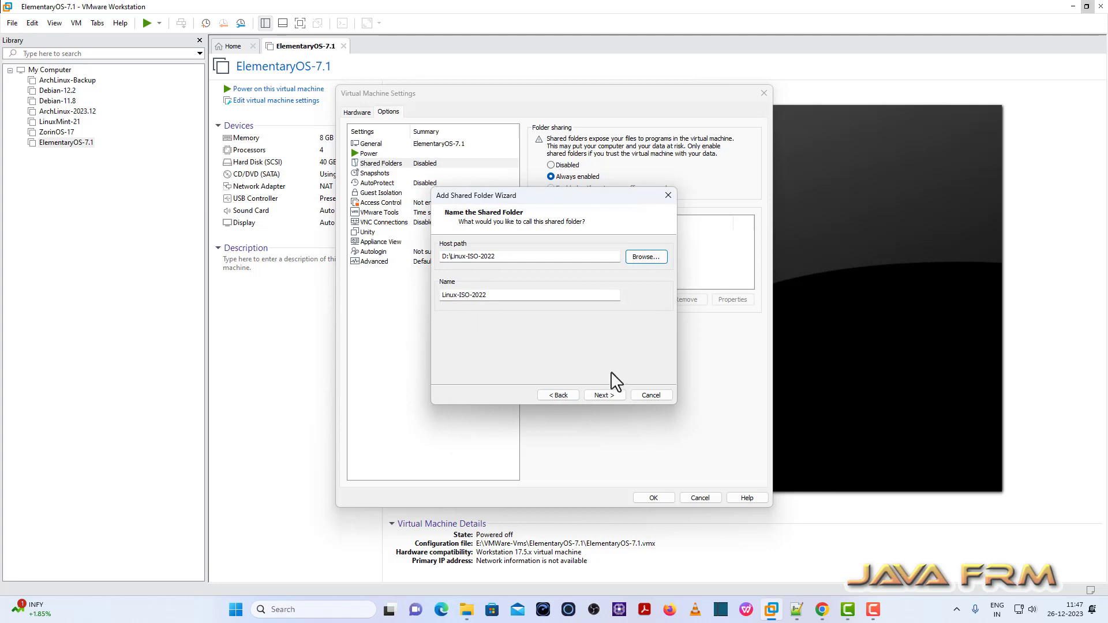
- Finish adding the enabled Linux-ISO-2022 share and save the virtual machine settings
click(602, 396)
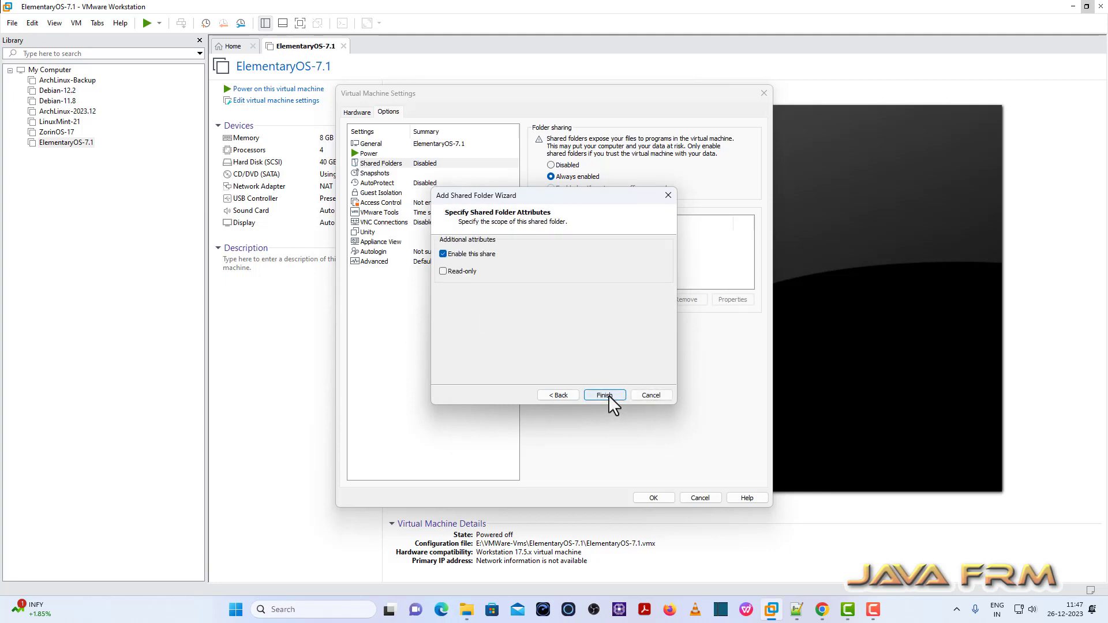
click(608, 395)
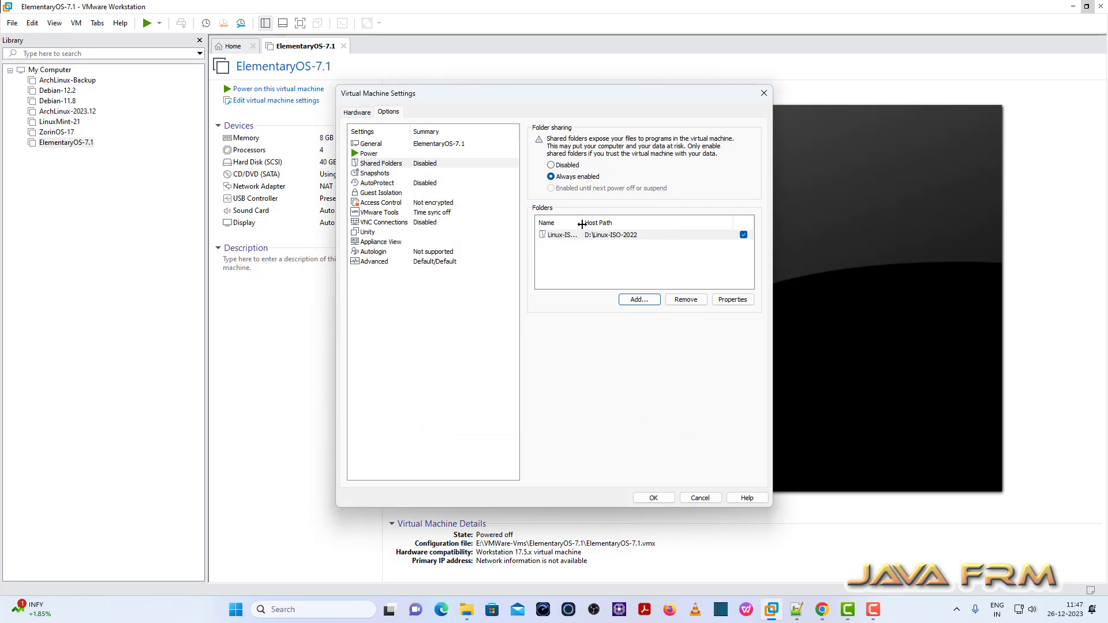
drag(581, 223, 602, 227)
click(612, 235)
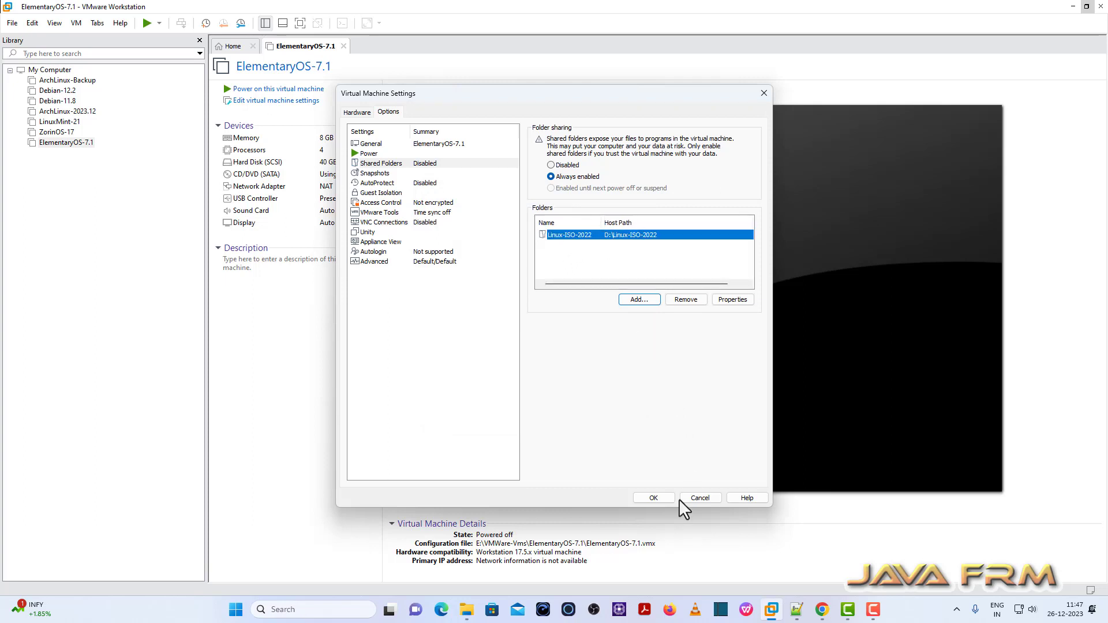
click(663, 497)
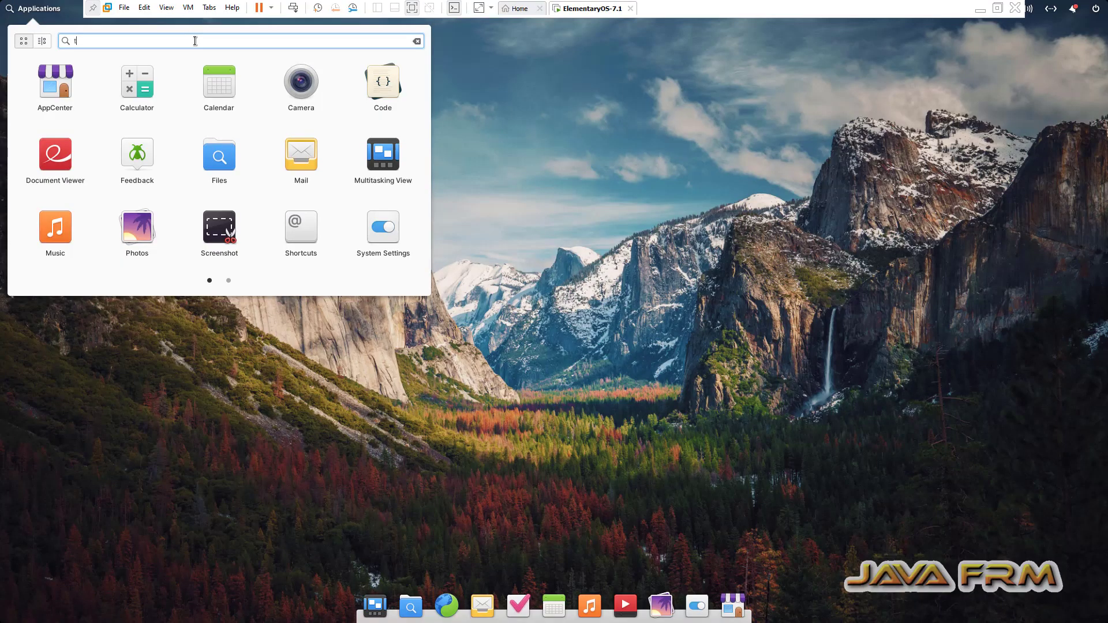
- Launch Terminal and run vmware-hgfsclient to list the Linux-ISO-2022 share
text(er)
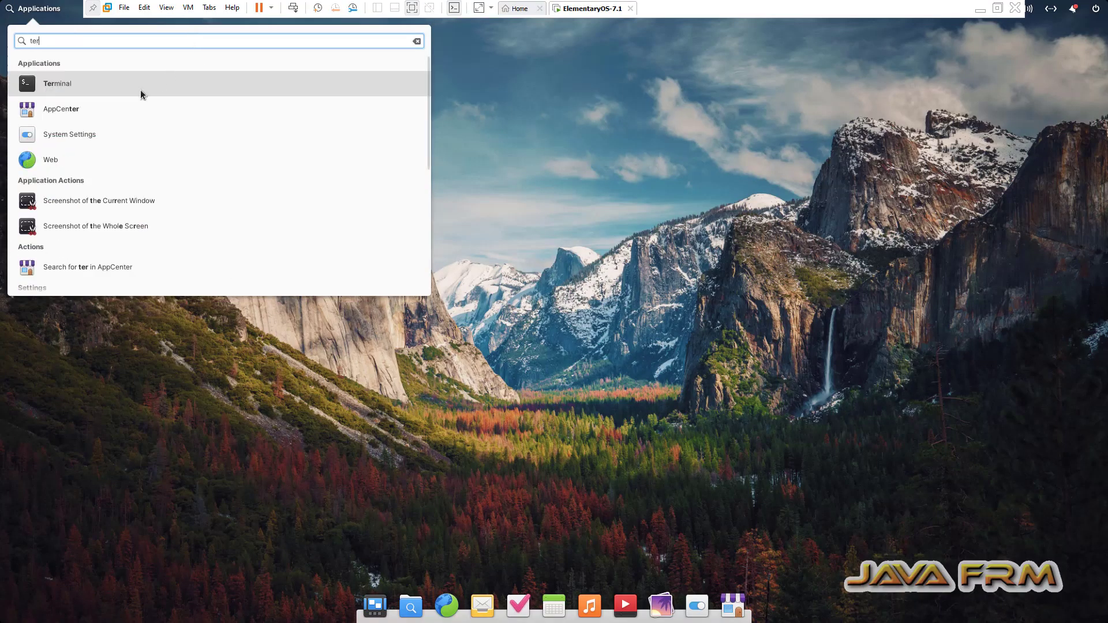
click(104, 91)
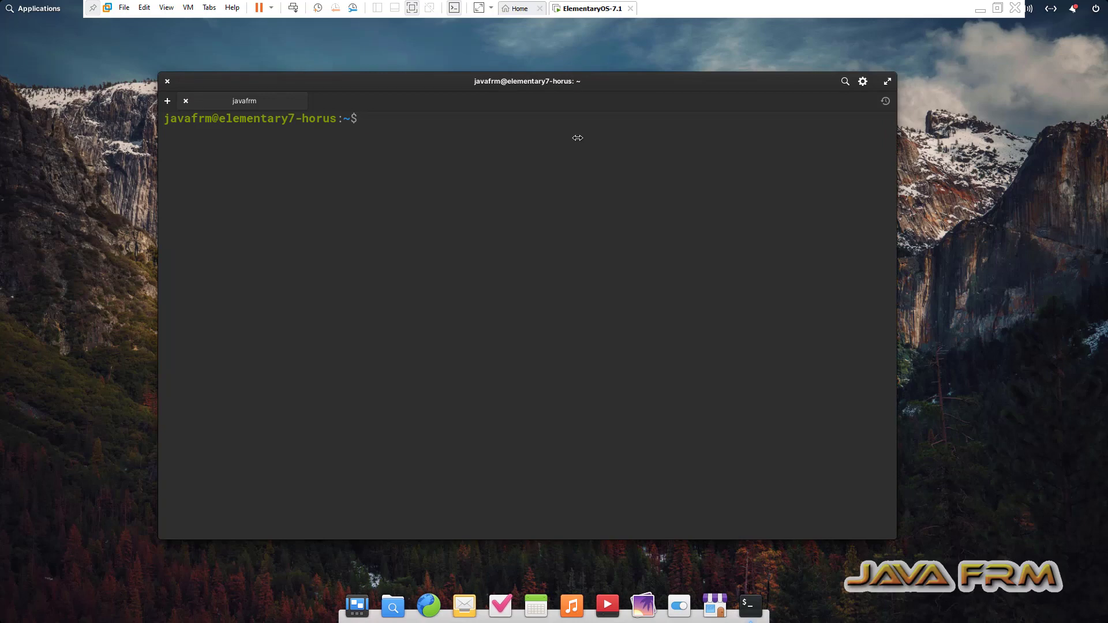
text(vmware-hgfsclient)
key(Return)
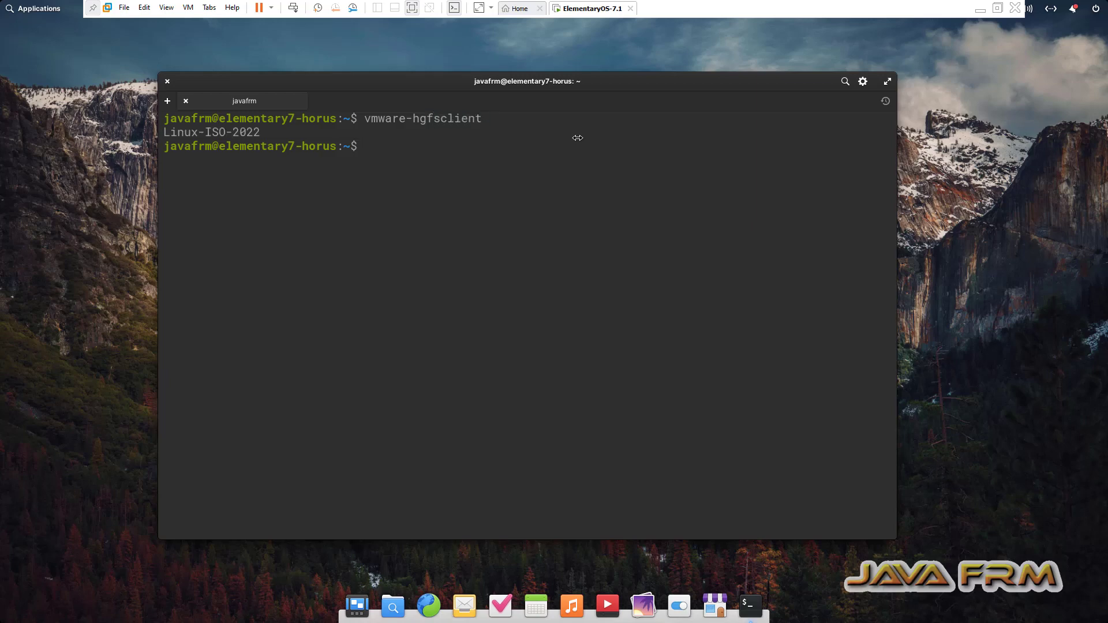
- Switch to root with sudo su and the account password, clear the screen, and open /etc/fstab in gedit
text(sudo su)
key(Return)
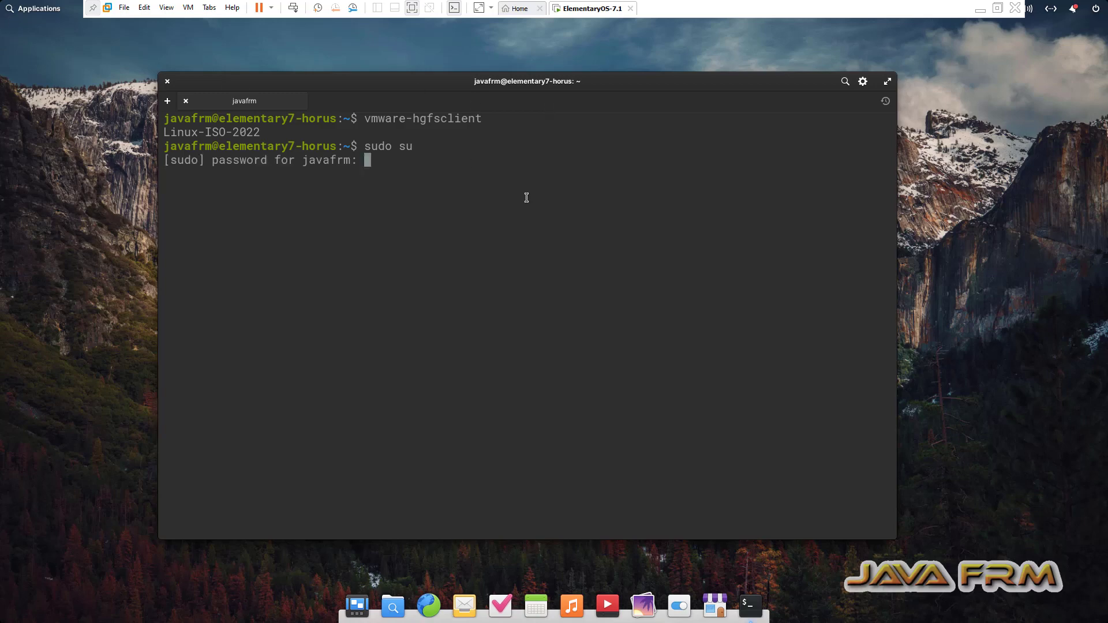
text(**********)
key(Return)
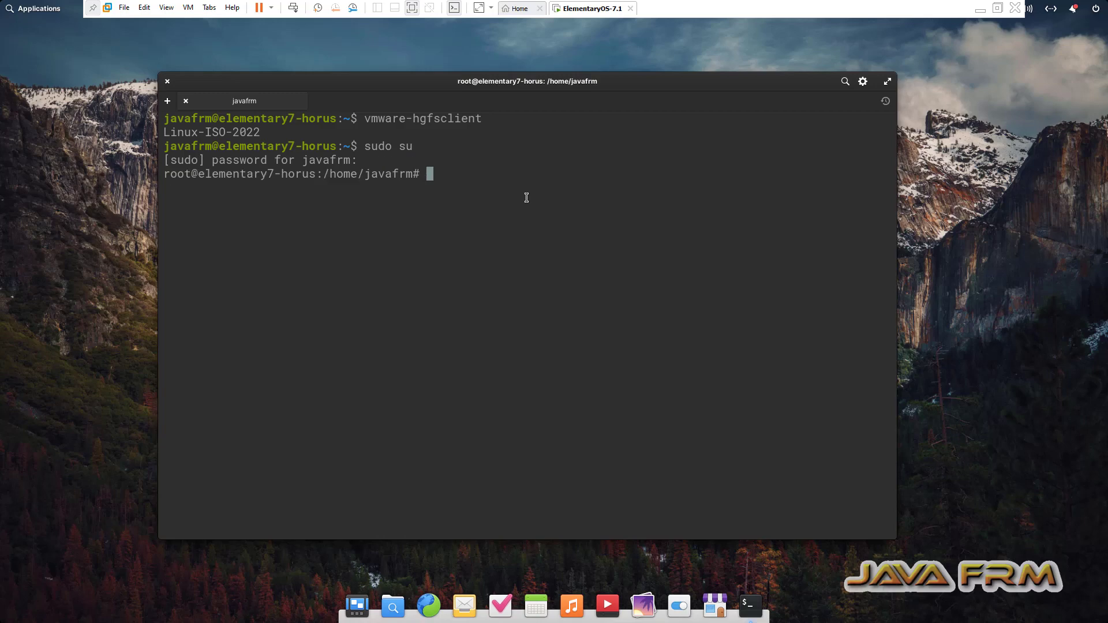
key(ctrl+l)
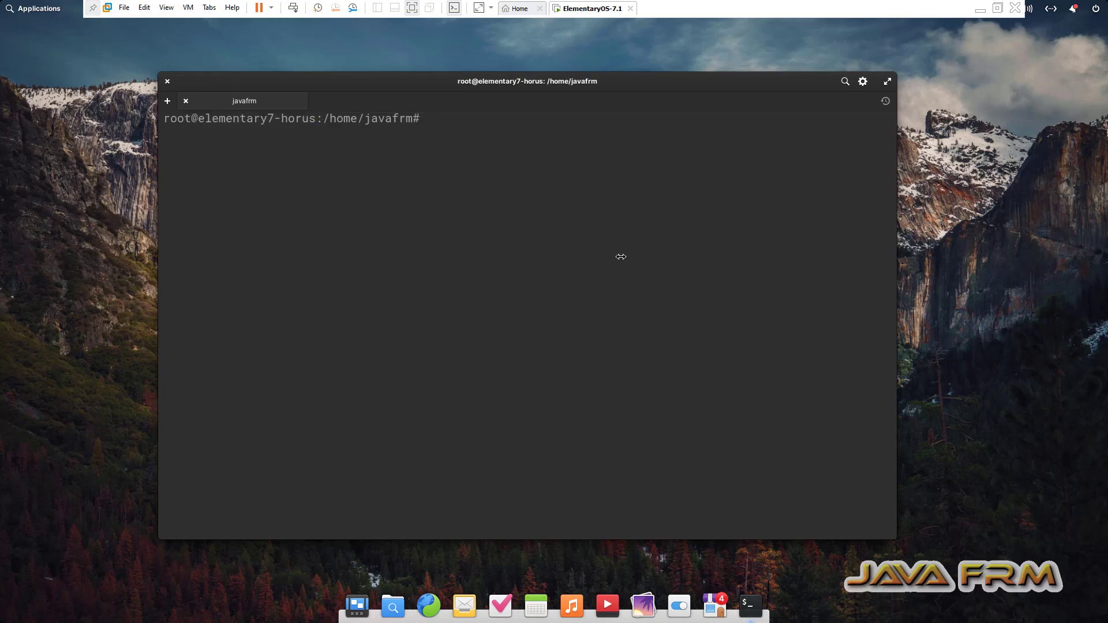
text(apt install gedit)
key(Up)
key(Return)
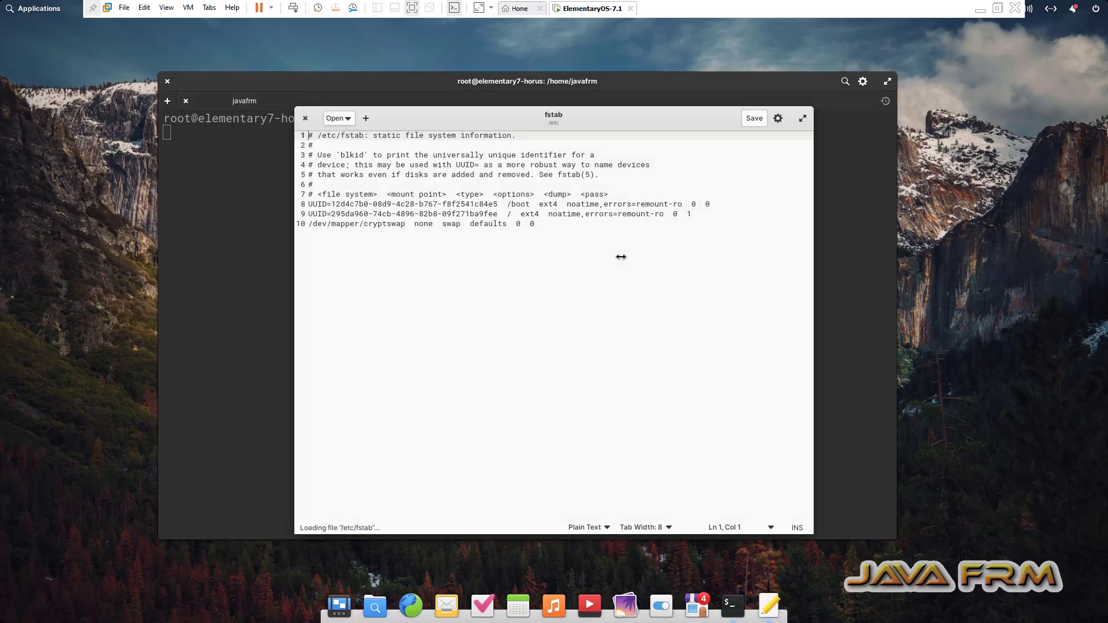
- Add line 11 'vmhgfs-fuse /mnt/hgfs fuse defaults,allow_other 0 0' to fstab and save
click(540, 225)
key(Return)
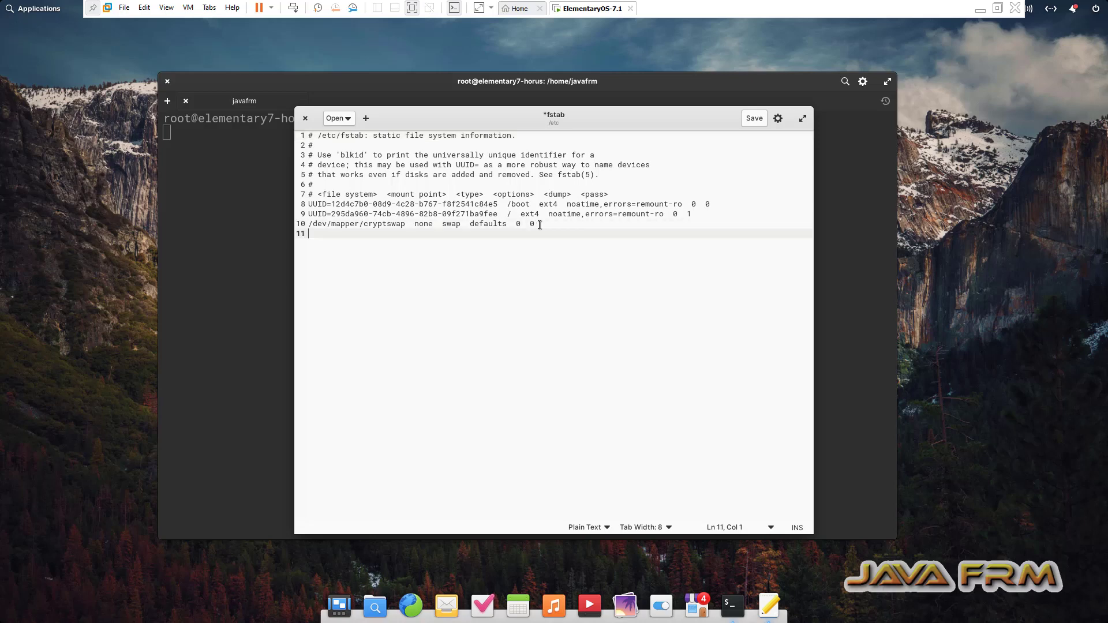
text(vmhgfs-fuse  /mnt/hgfs  fuse  defaults,allow_other  0  0)
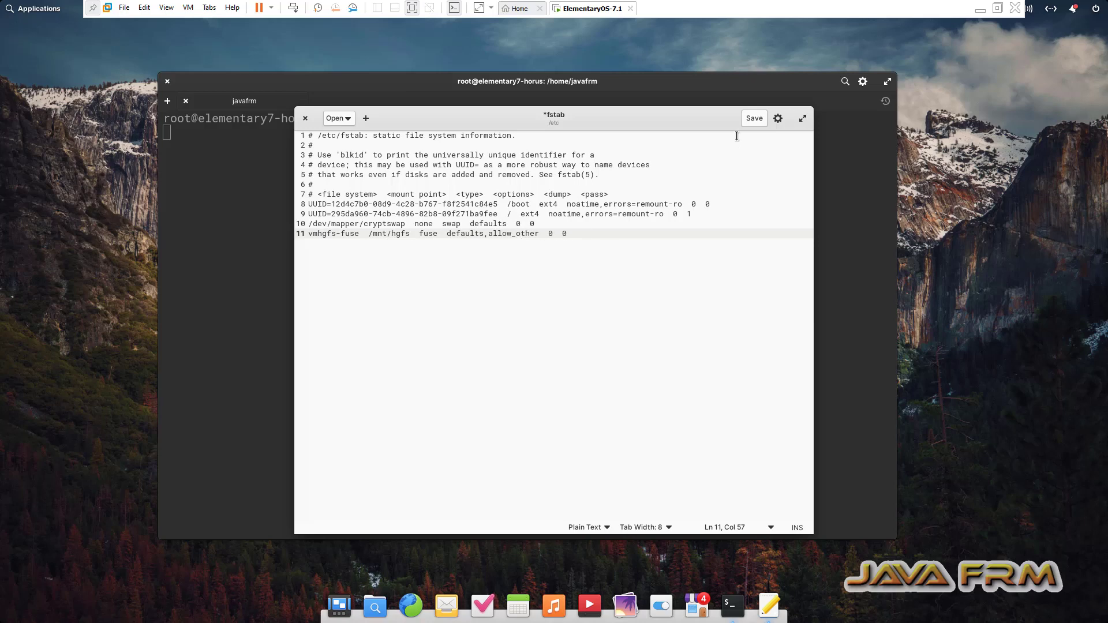
click(754, 118)
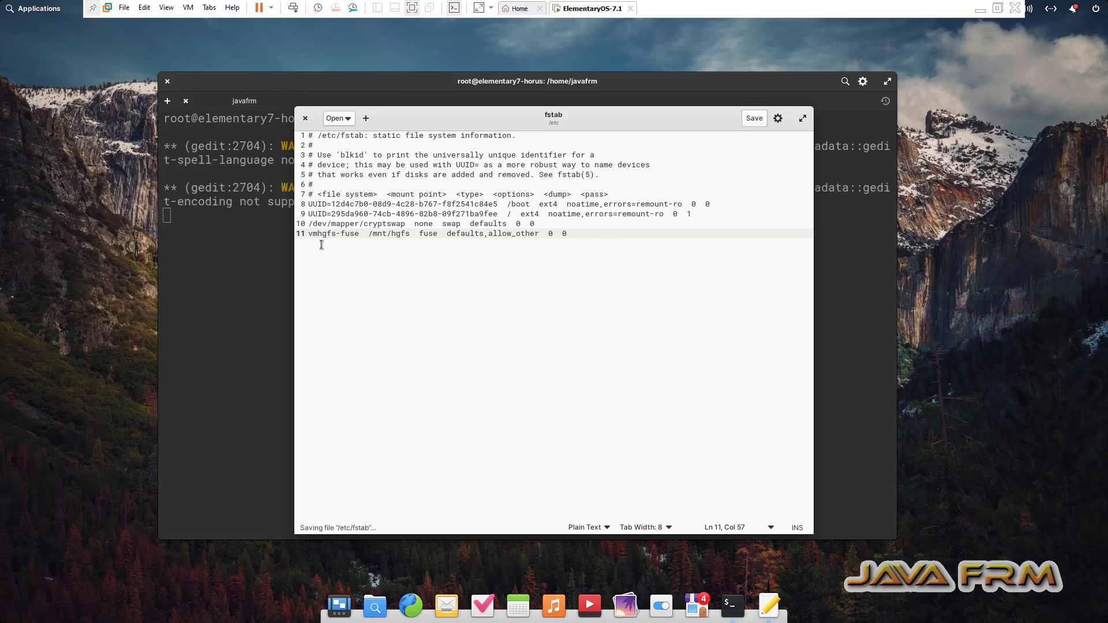
- Close gedit, then create /mnt/hgfs and run mount -a
click(306, 119)
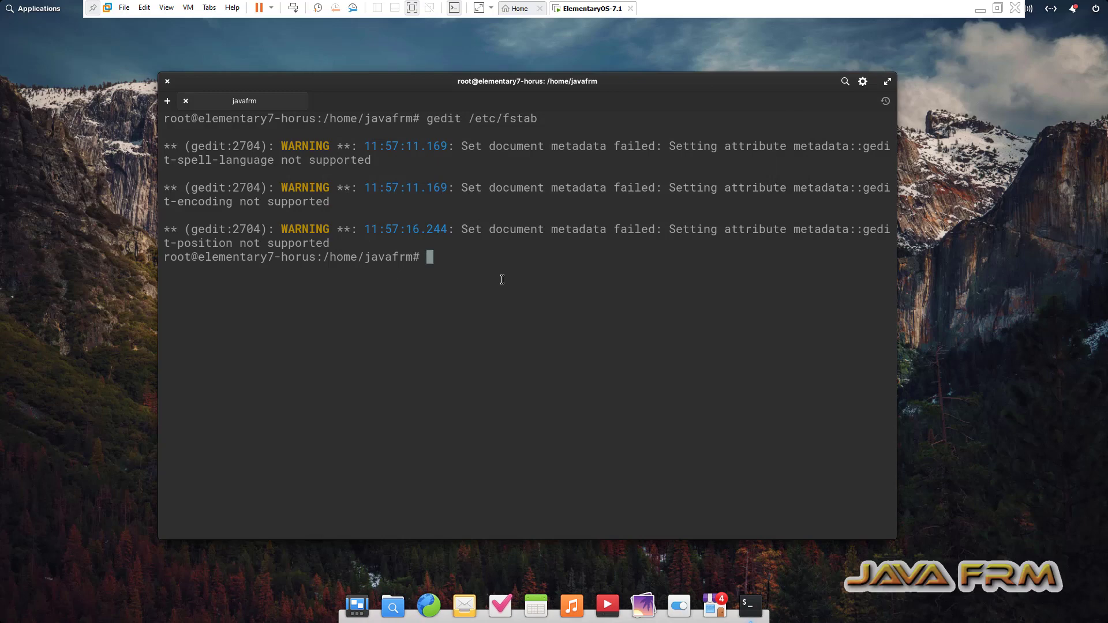
key(Return)
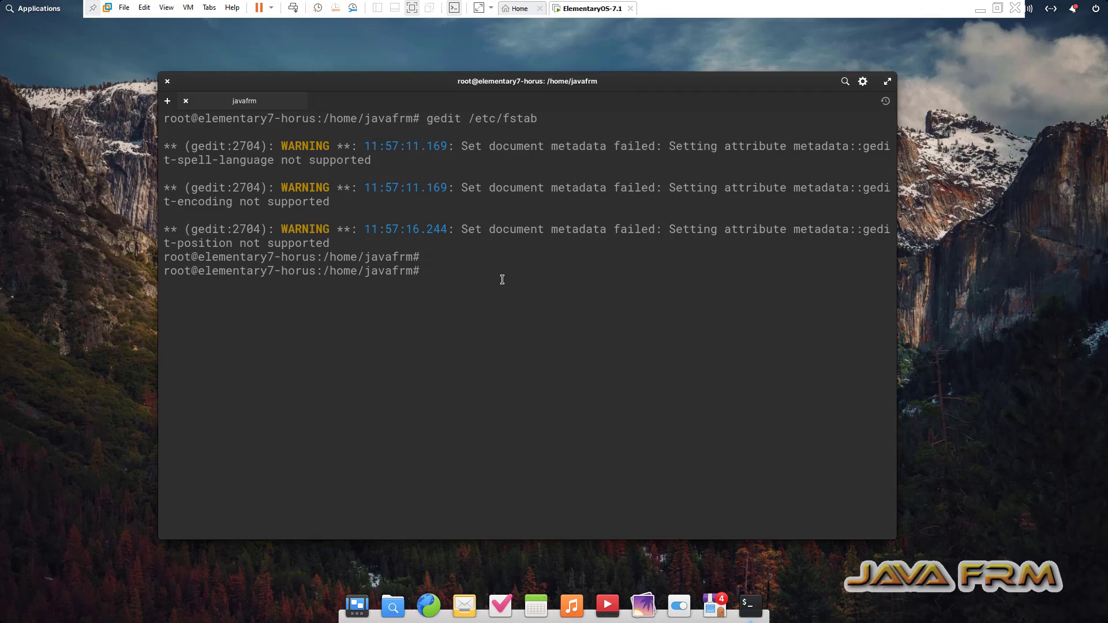
text(mkdir /mnt/hgfs)
key(Return)
key(Return)
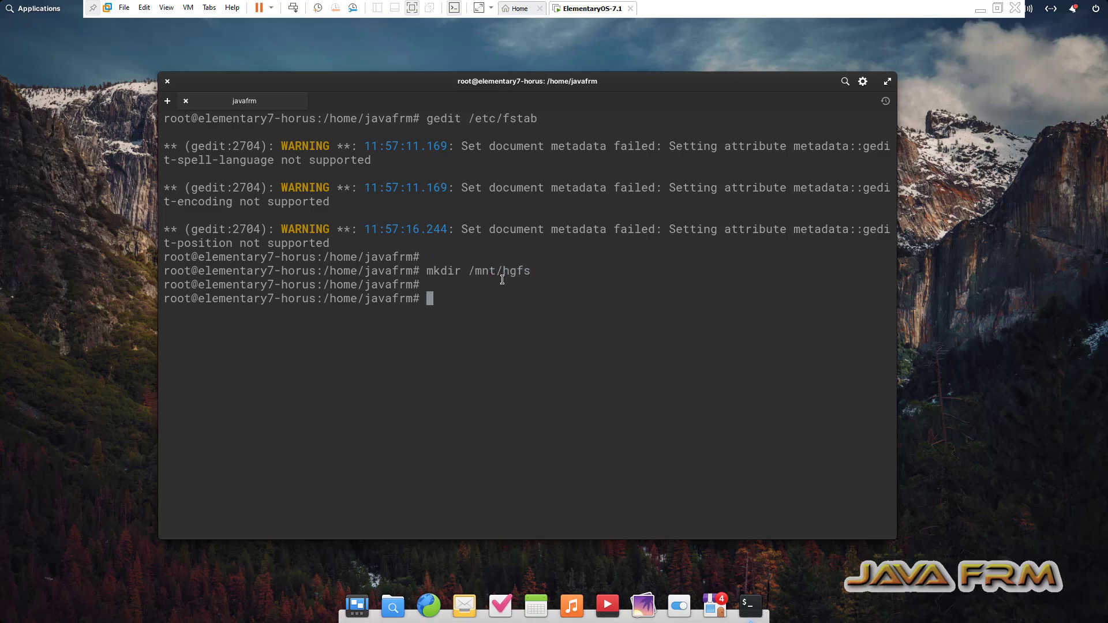
text(mount -a)
key(Return)
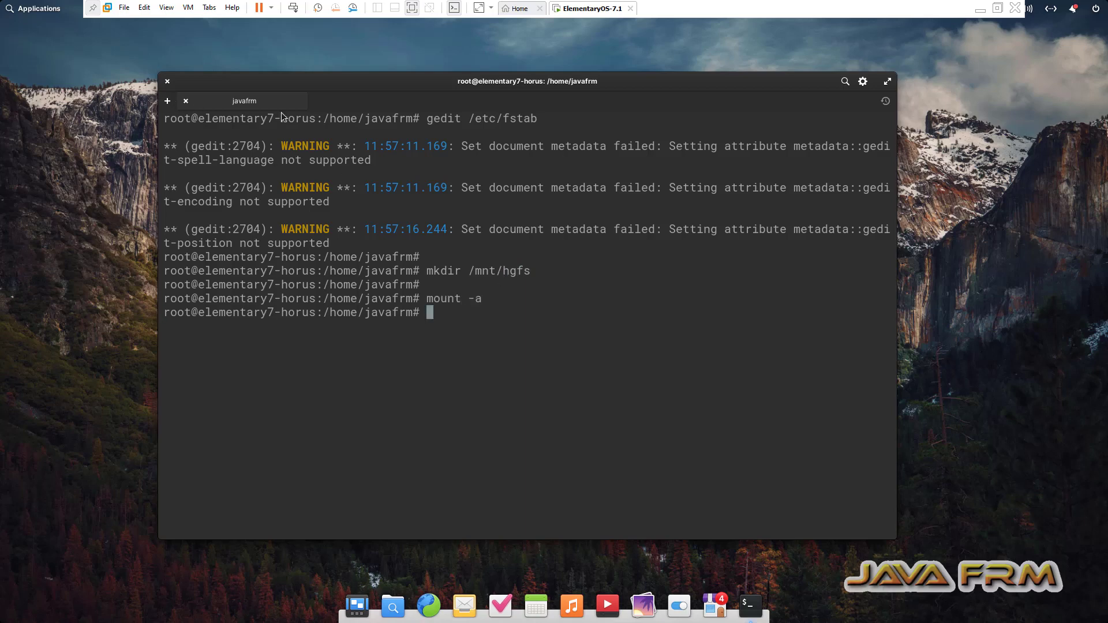
- Open a new terminal tab and list the contents of /mnt/hgfs
click(167, 101)
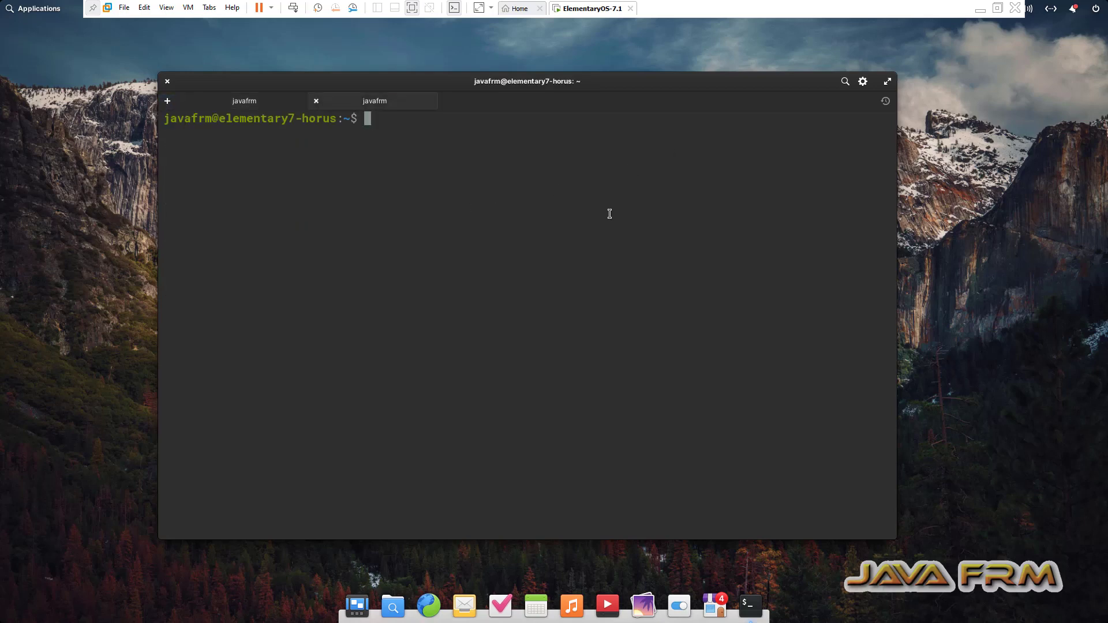
text(cd /mnt/hg)
key(Tab)
key(Return)
text(ls)
key(Return)
- List the ISO files in Linux-ISO-2022, then close the tab and quit Terminal
text(cd L)
key(Tab)
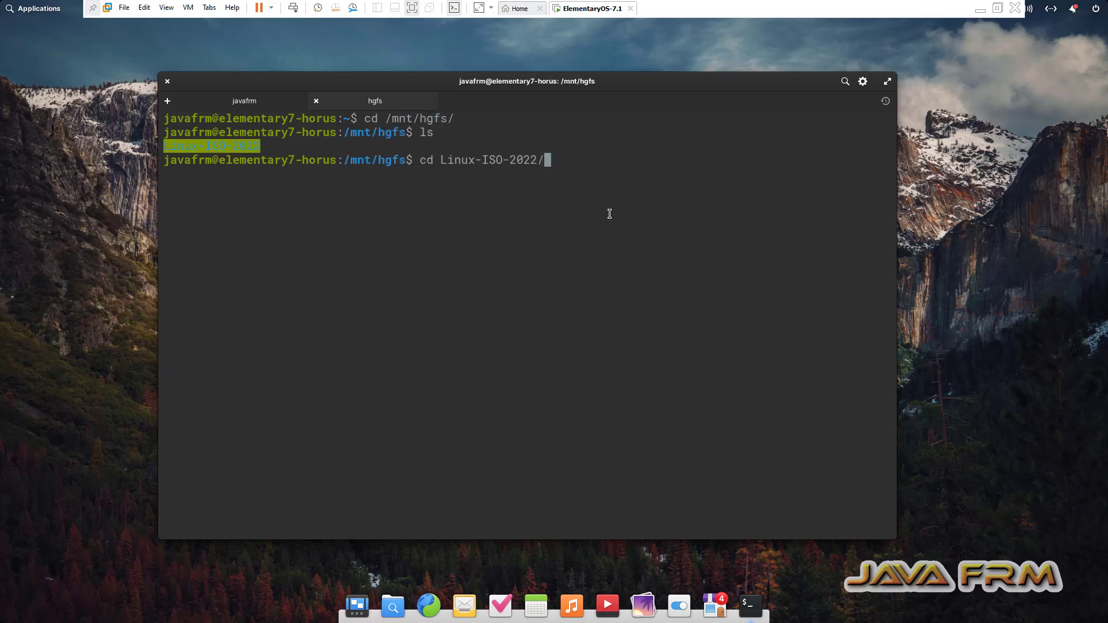
key(Return)
text(ls)
key(Return)
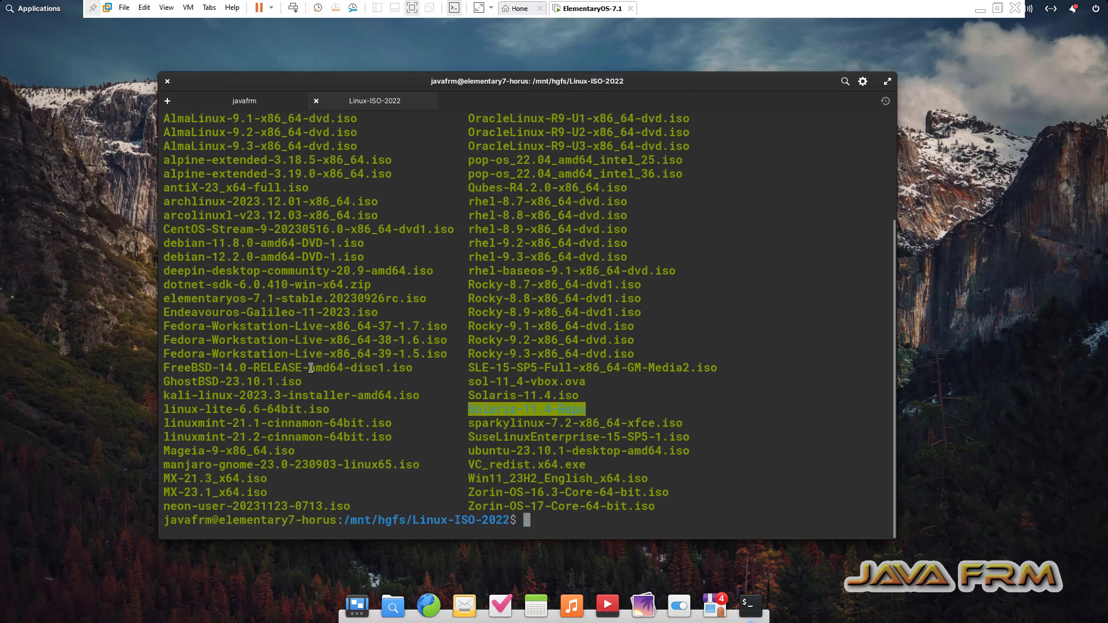
scroll(310, 368, up, 3)
scroll(673, 407, down, 1)
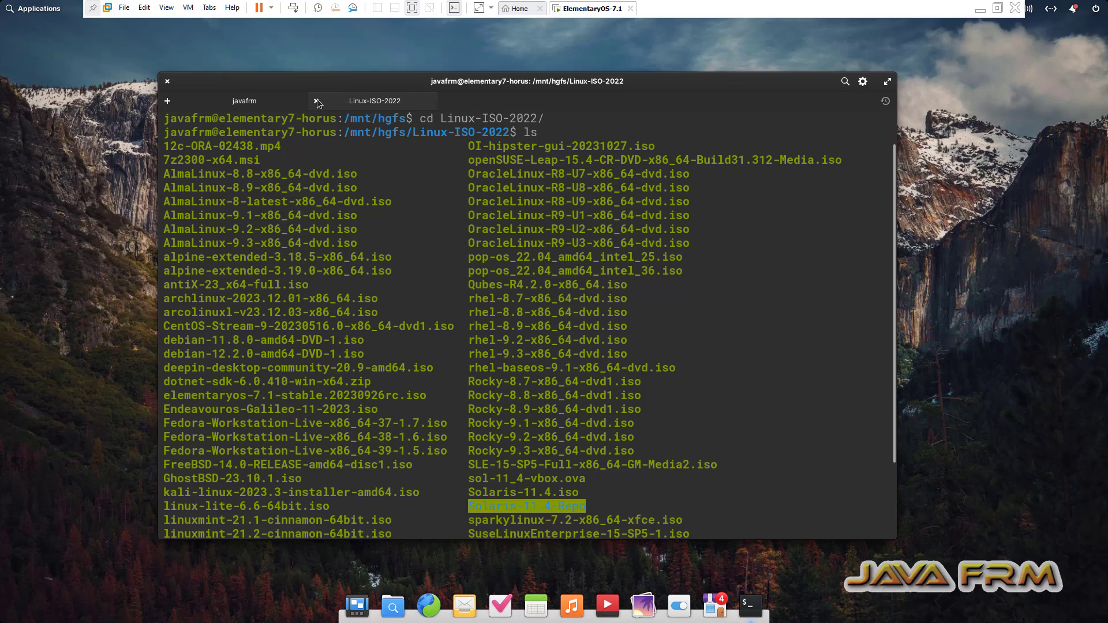
click(316, 101)
click(167, 82)
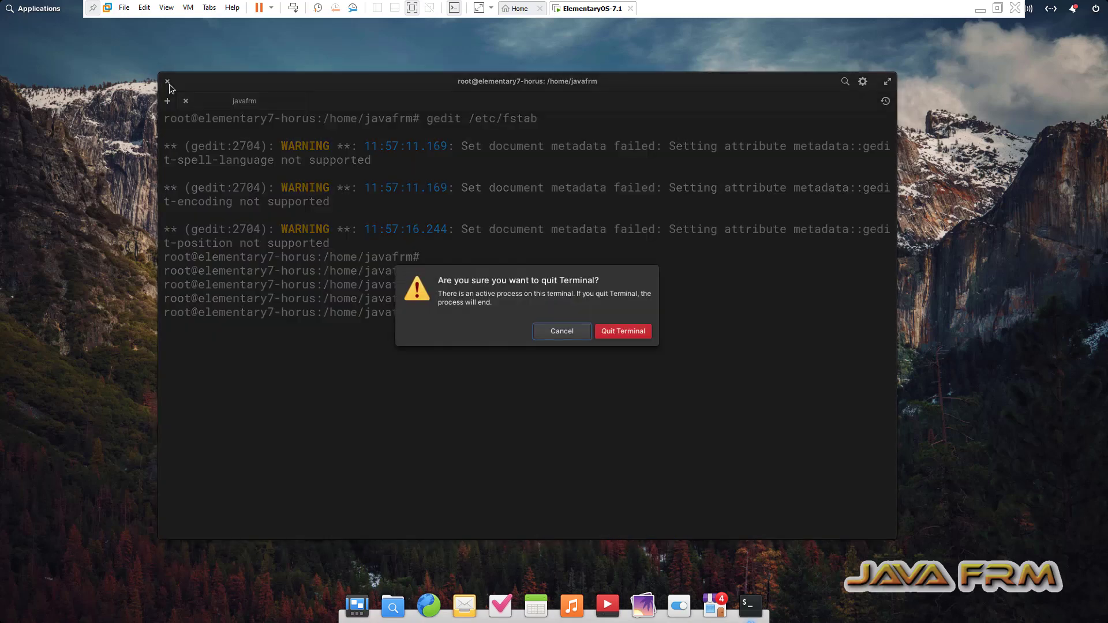